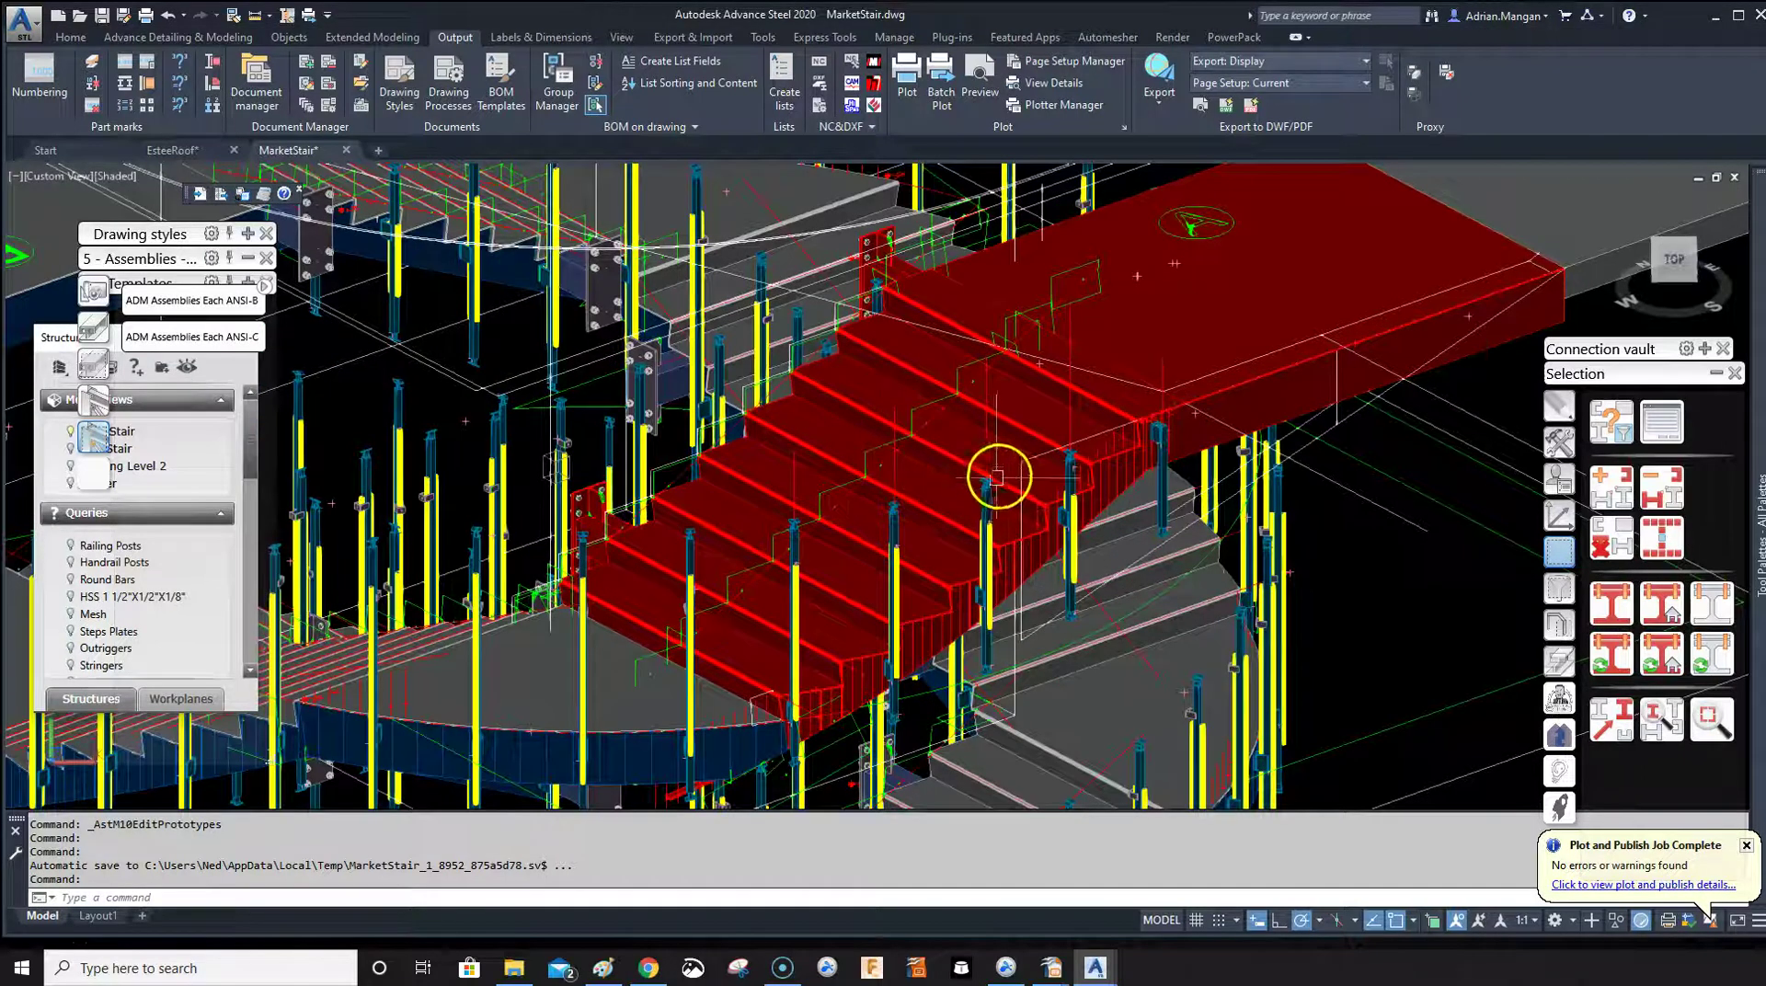
# - Open the Drawing Process Manager and browse the ADM Assemblies Each ANSI-B, ANSI-C and ANSI-D processes
pyautogui.scroll(-1, 1000, 475)
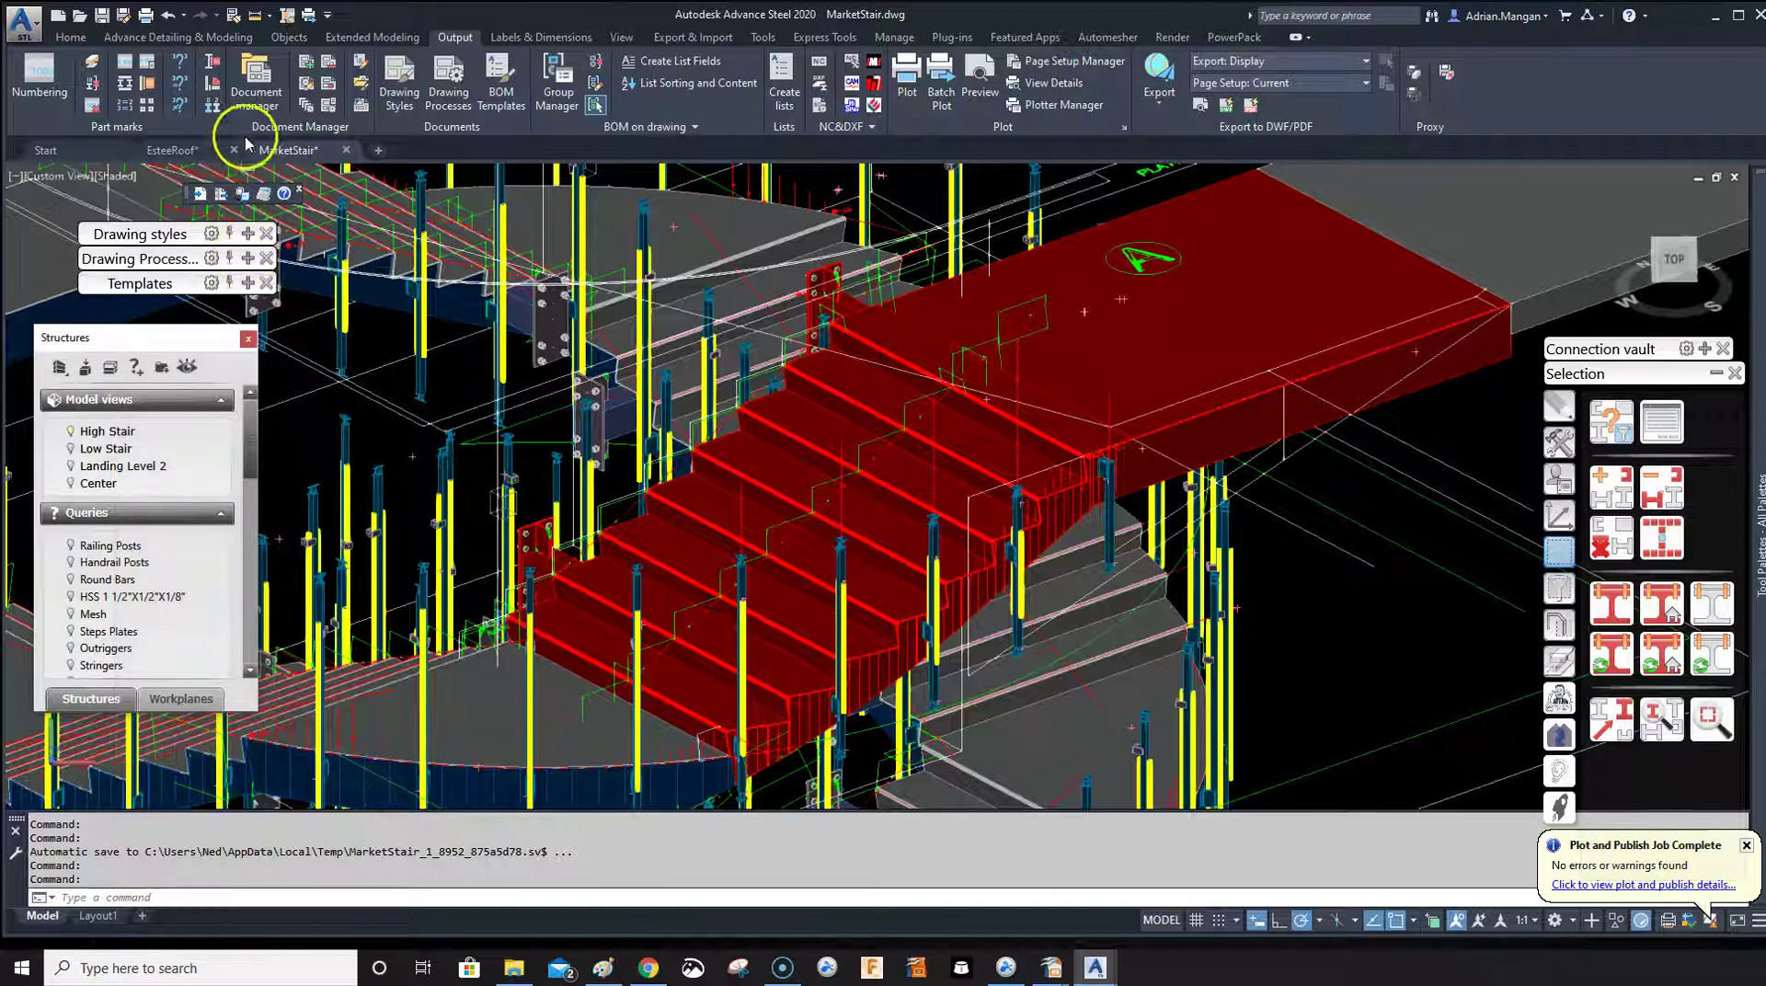
pyautogui.click(307, 107)
pyautogui.scroll(1, 685, 304)
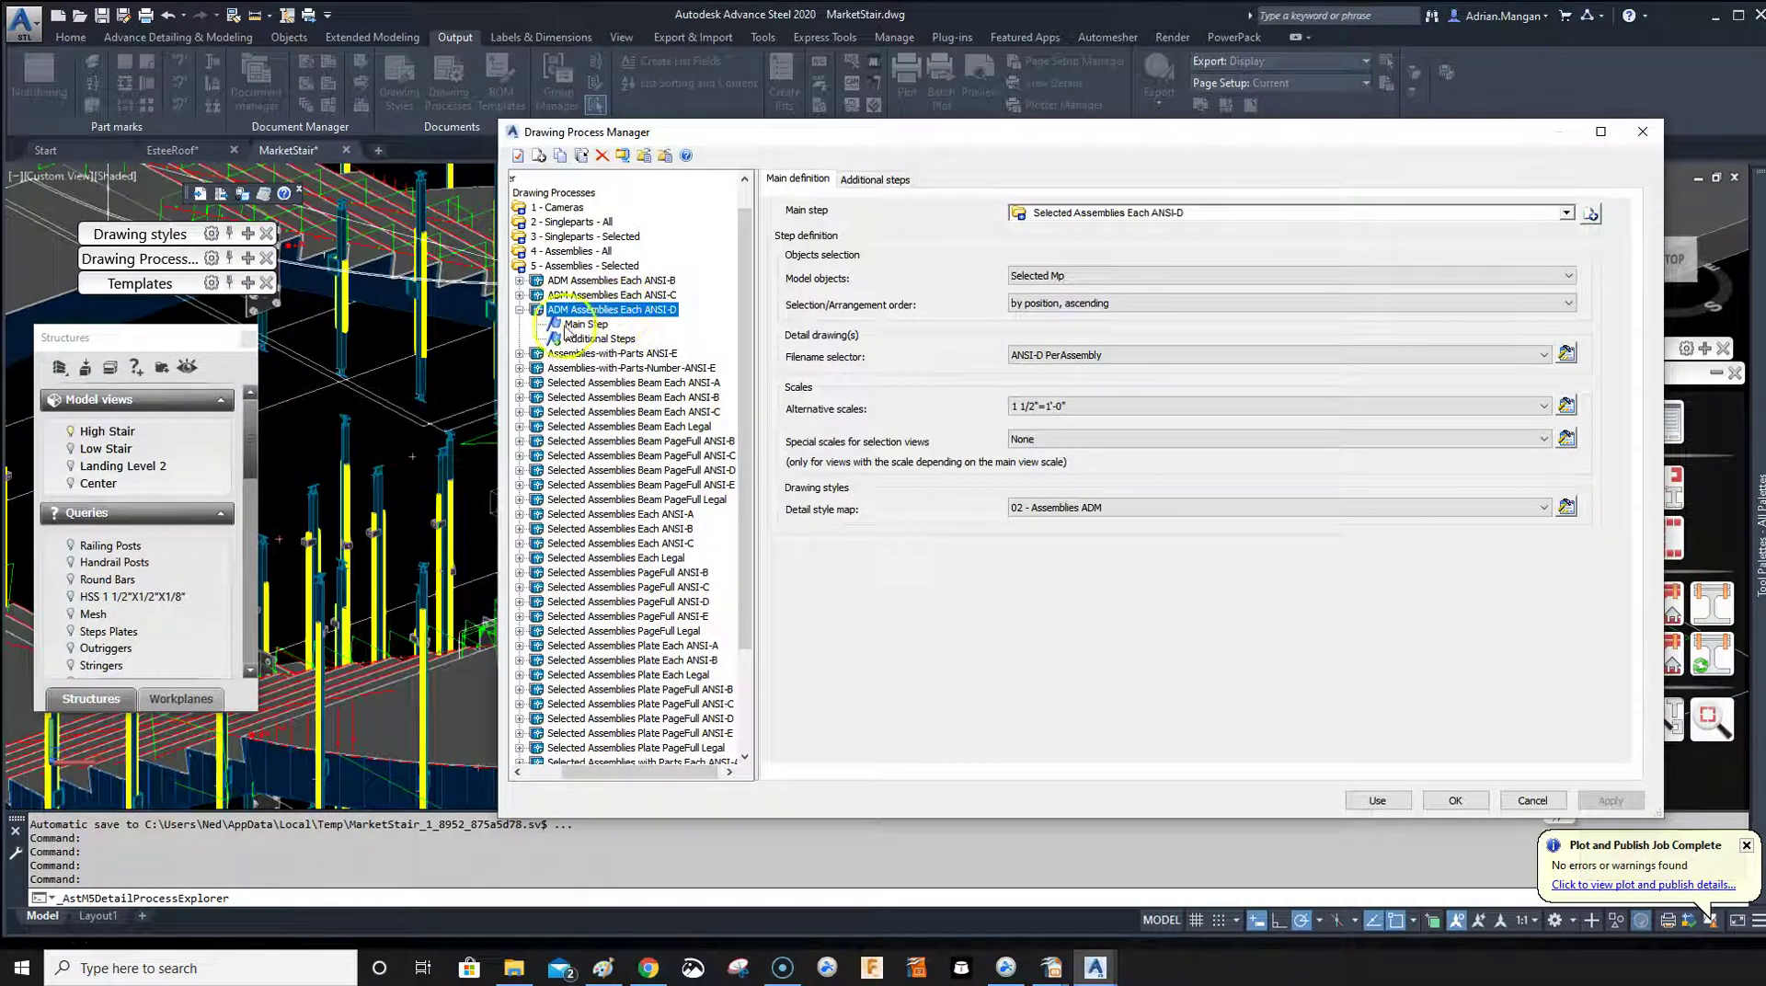
pyautogui.click(519, 311)
pyautogui.click(607, 296)
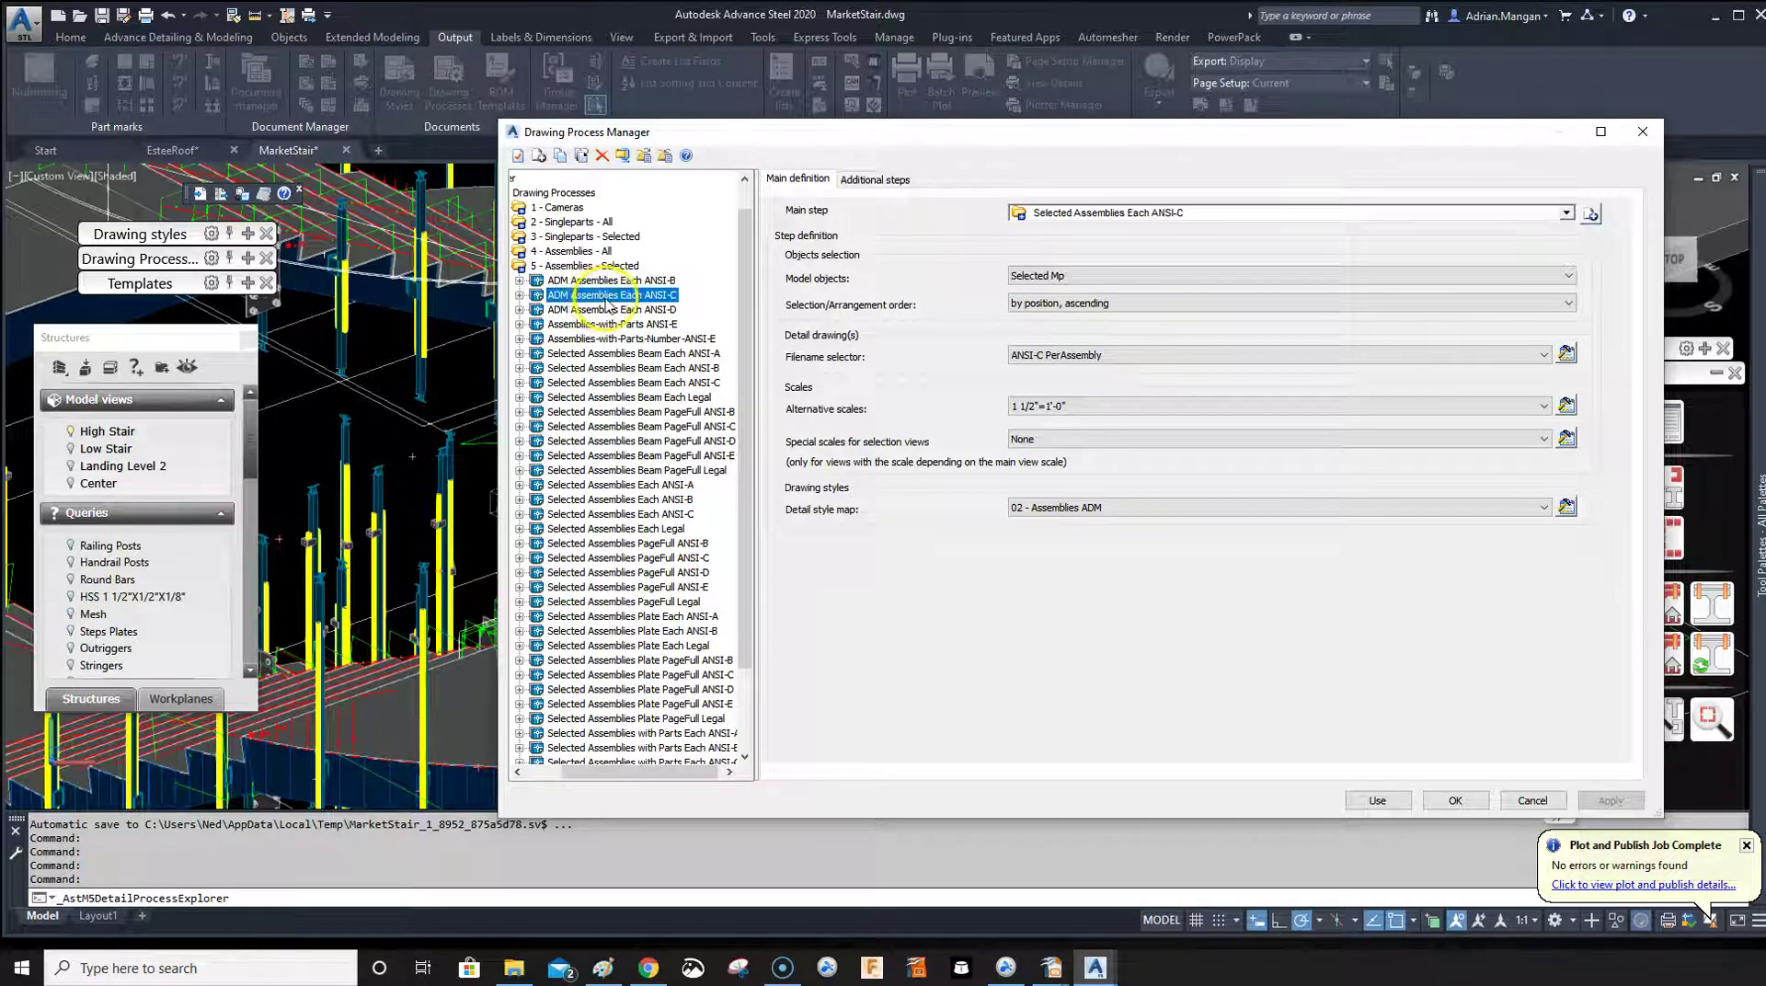
pyautogui.click(647, 283)
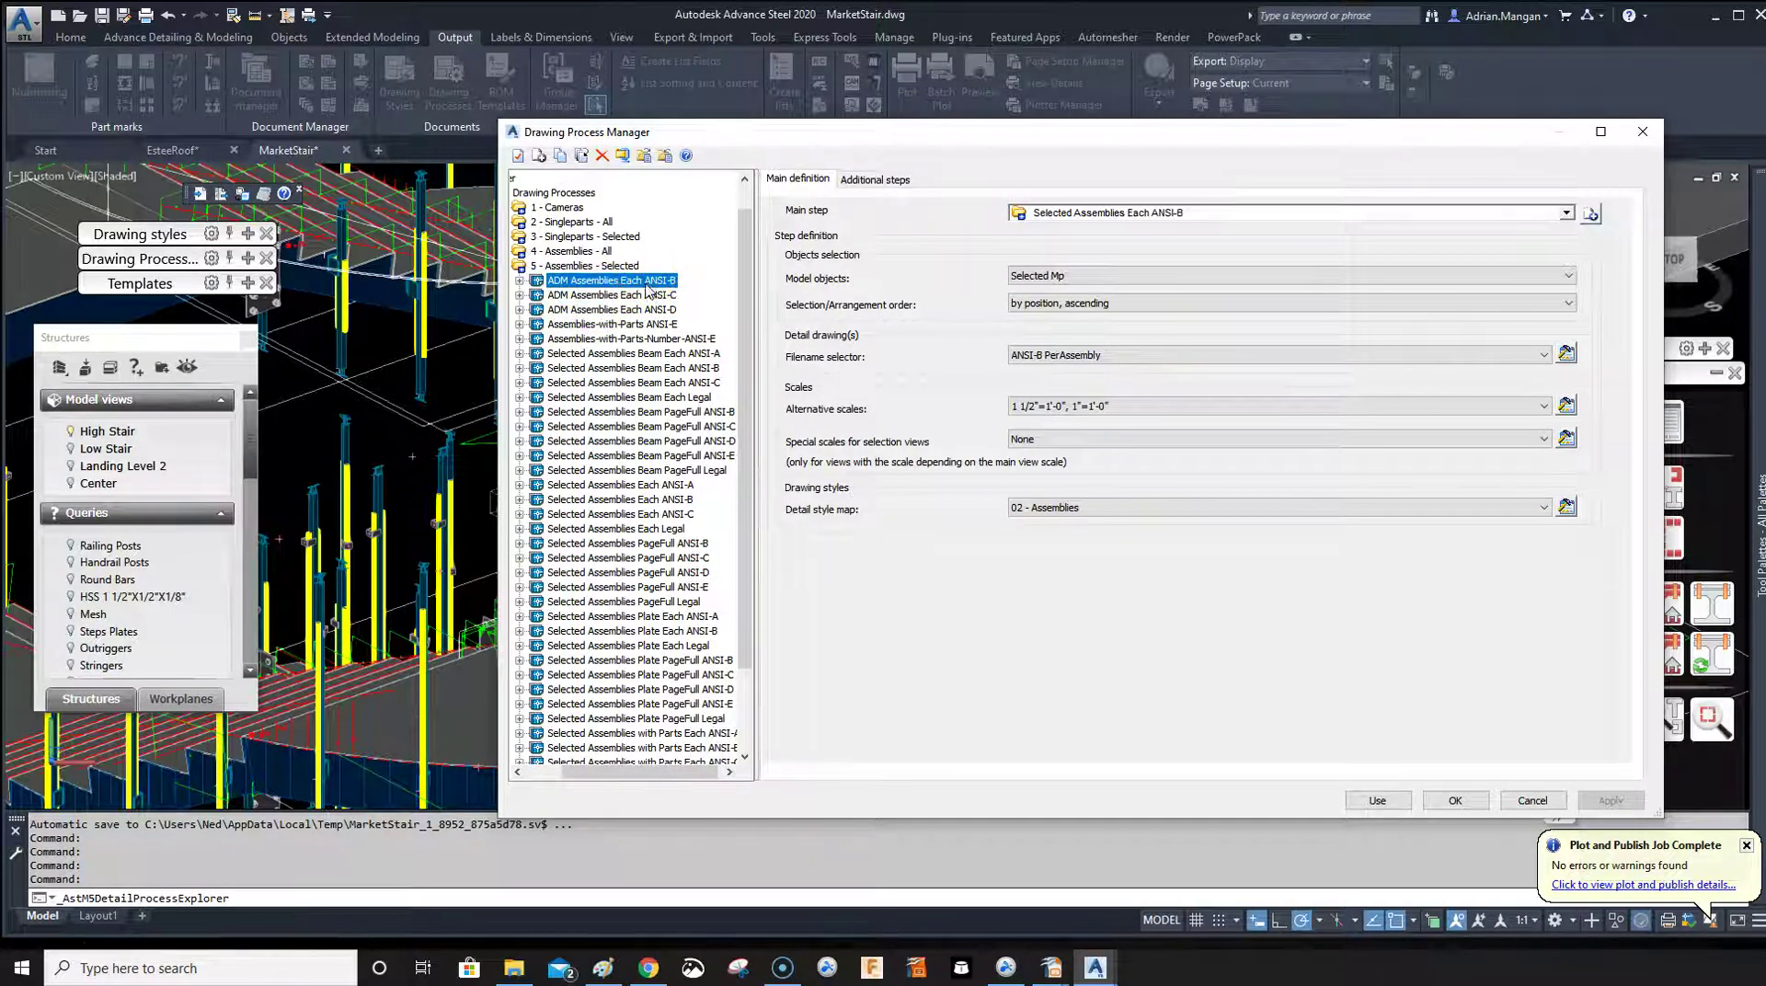
pyautogui.click(646, 296)
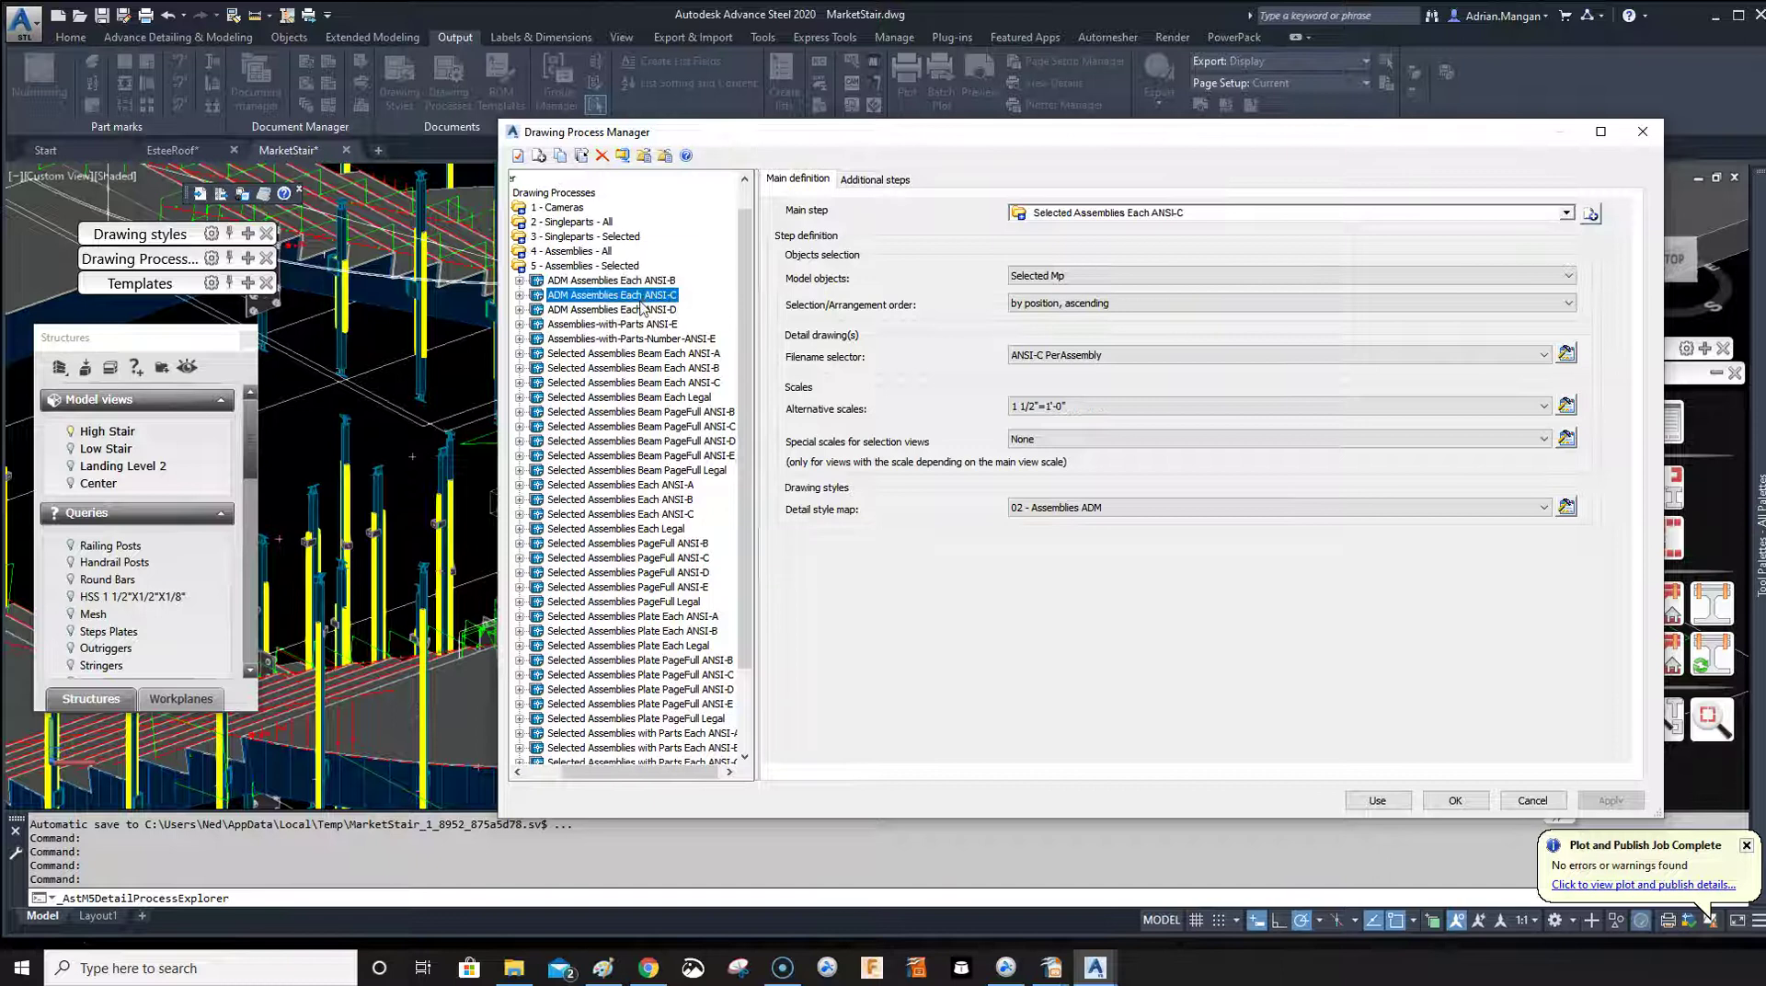
pyautogui.click(636, 311)
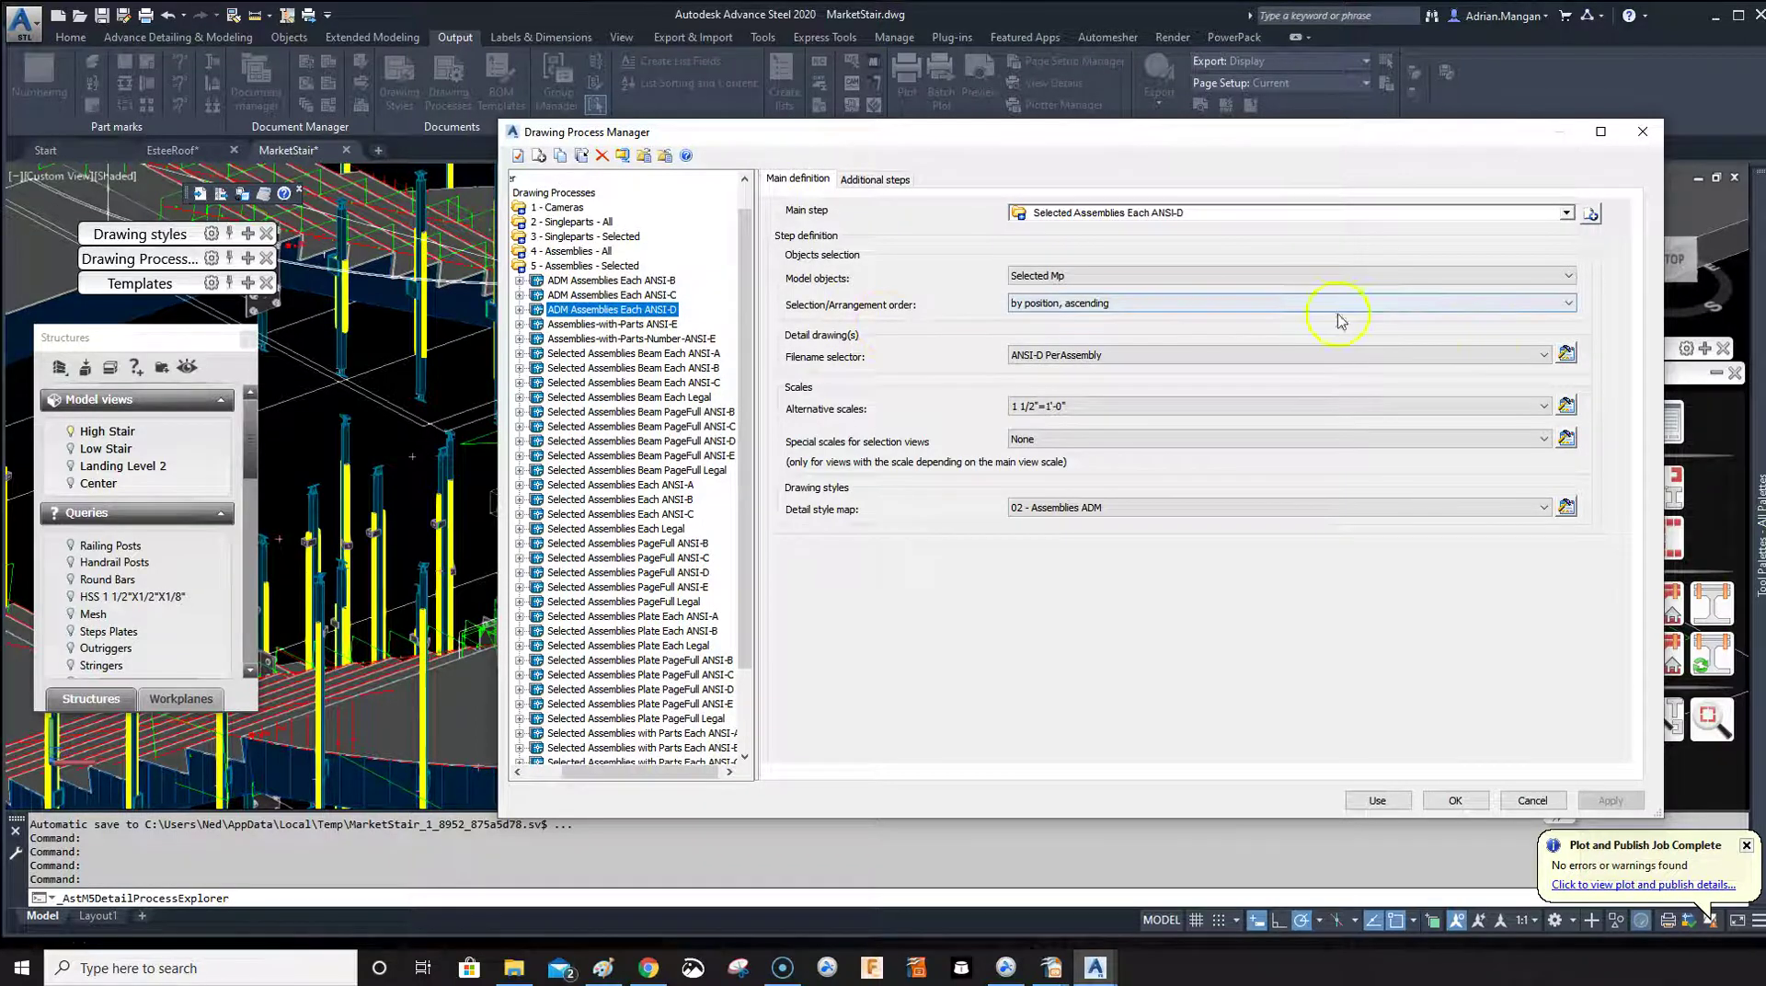
# - Review the ANSI-D PerAssembly filename selector and its prototype file name, then confirm it
pyautogui.click(1564, 356)
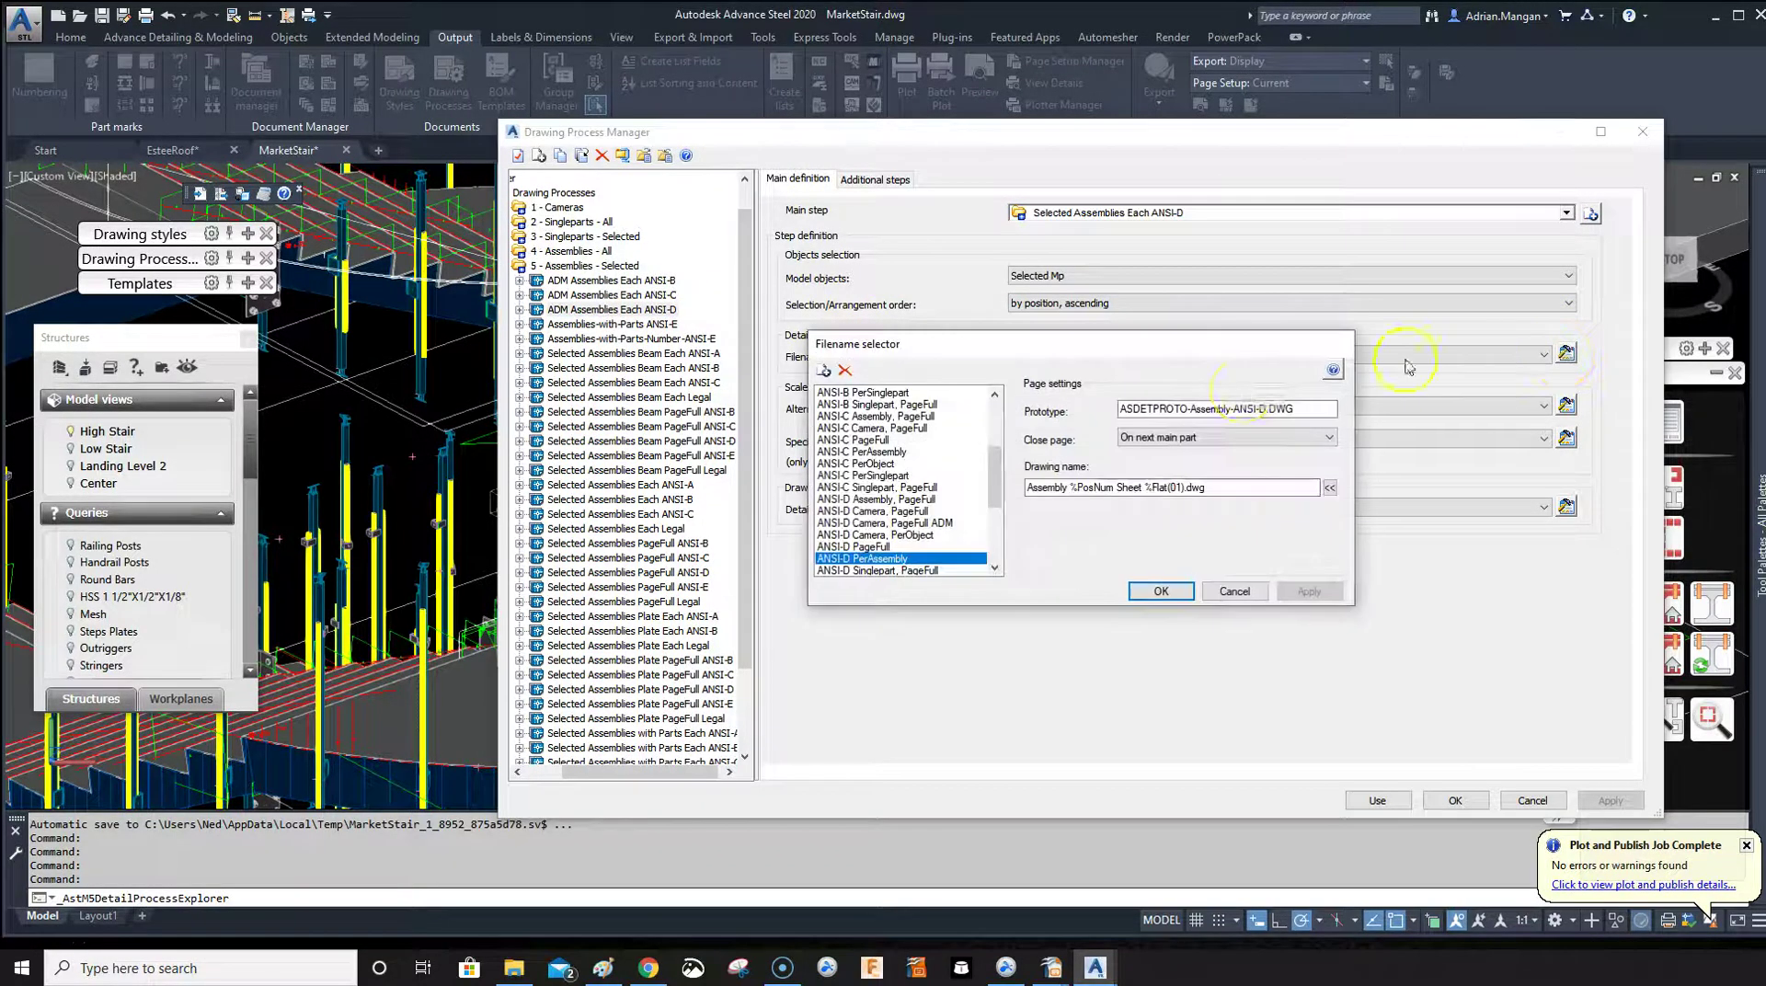
pyautogui.click(1268, 411)
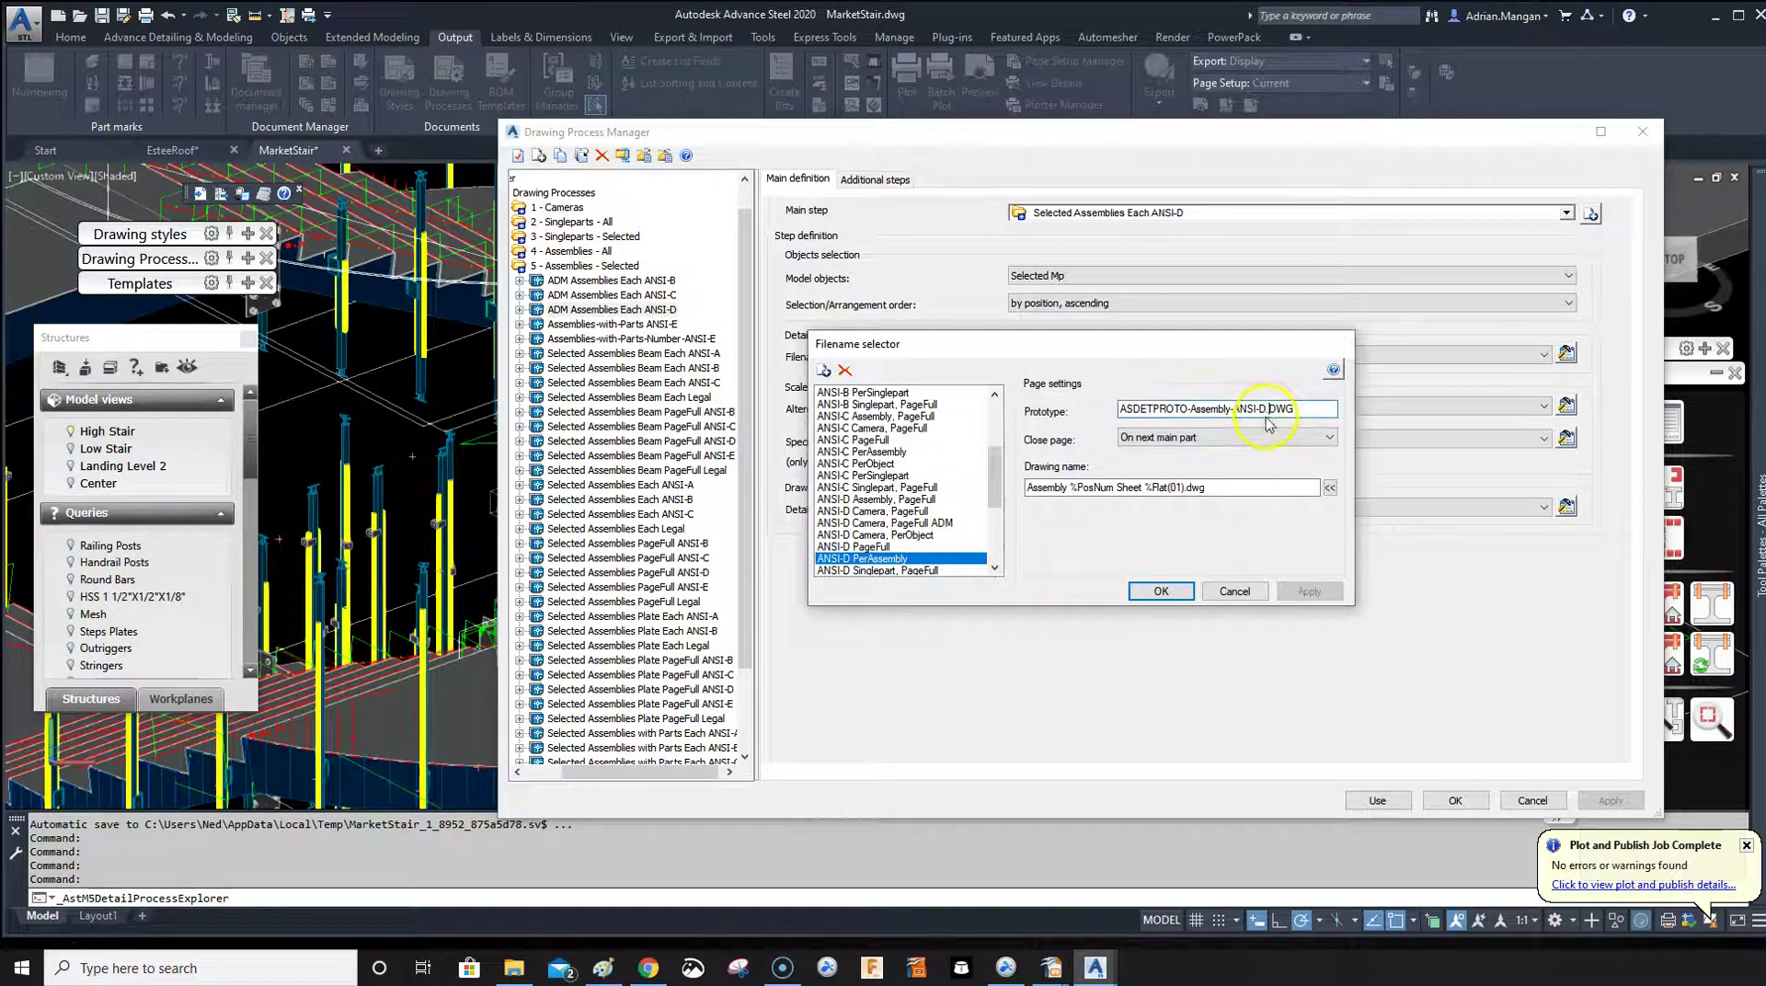
pyautogui.click(1161, 591)
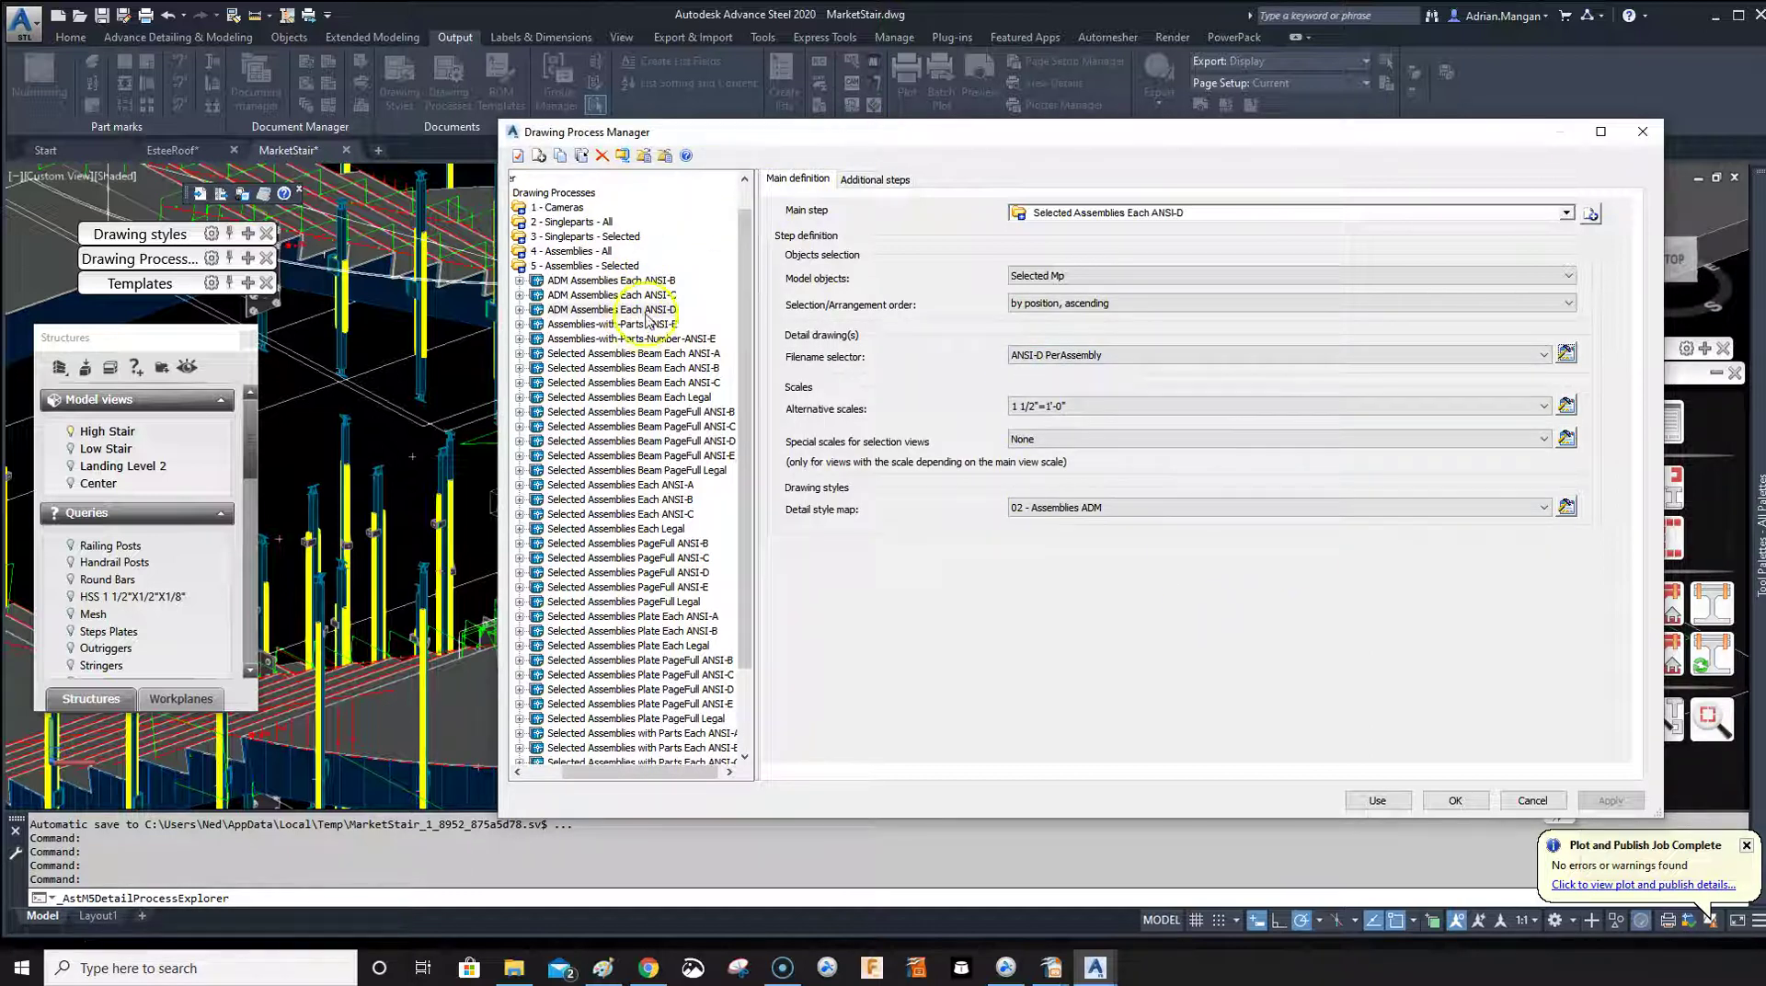
# - Close the Drawing Process Manager and select every part of the stair assembly
pyautogui.click(1440, 801)
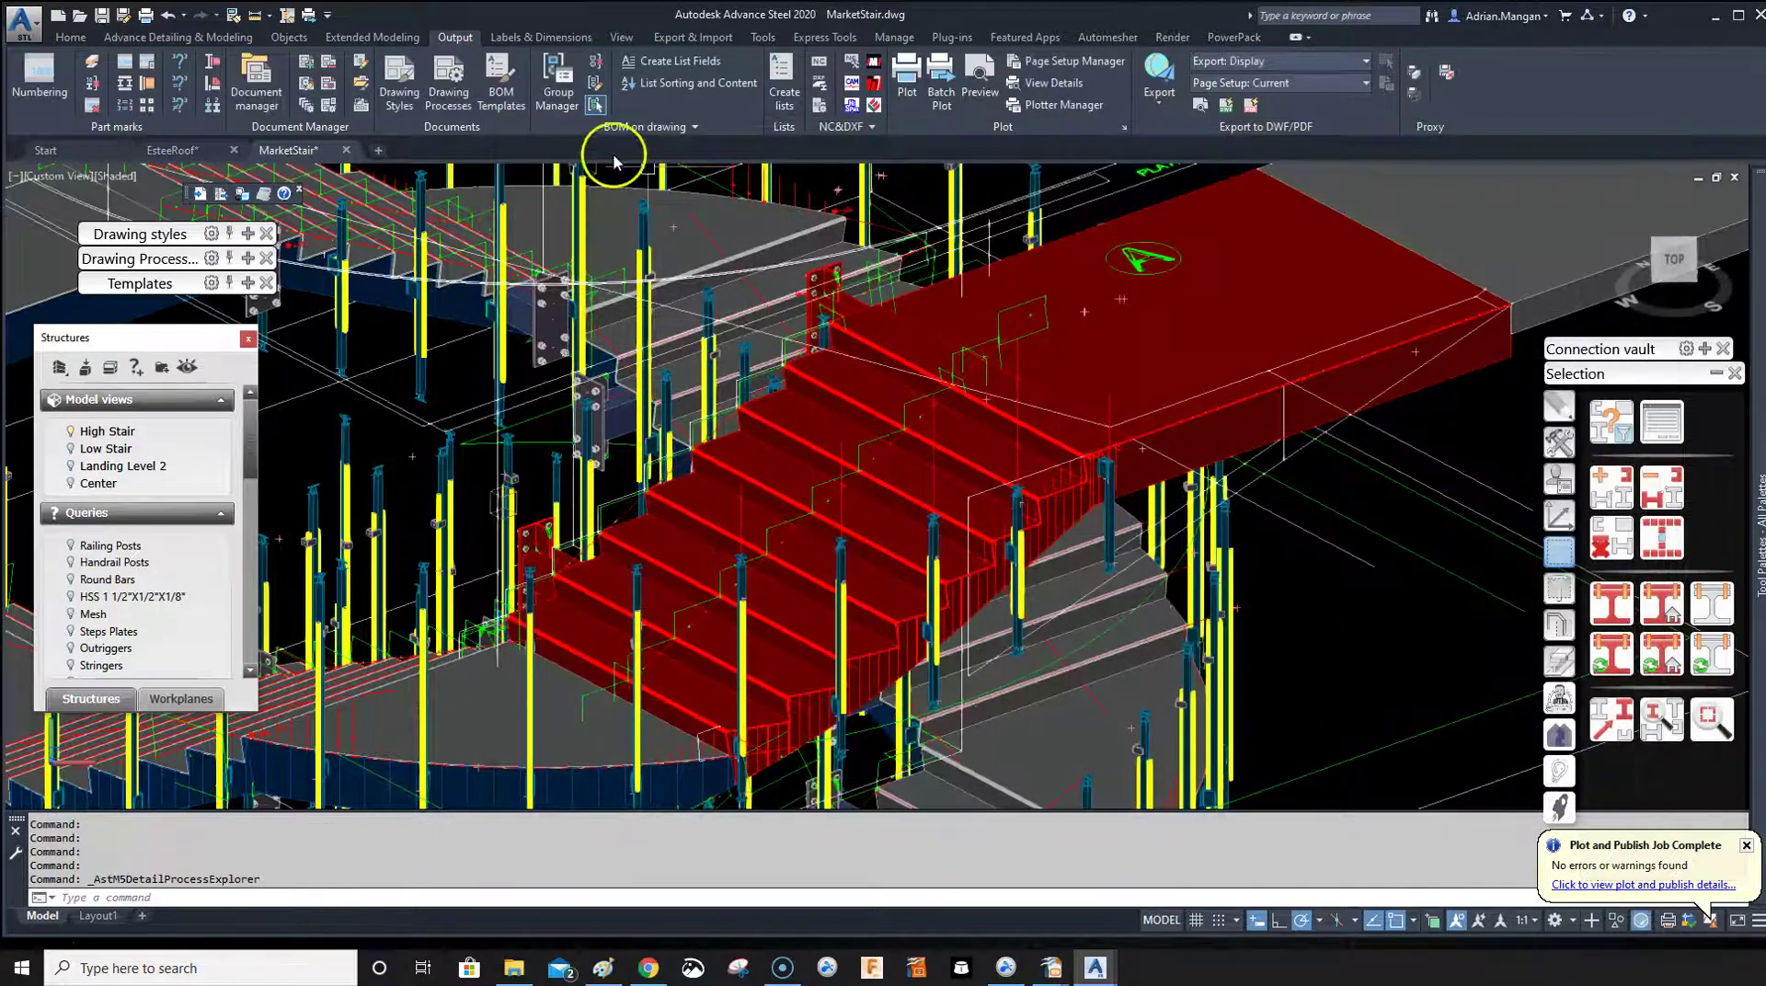
pyautogui.moveTo(246, 262)
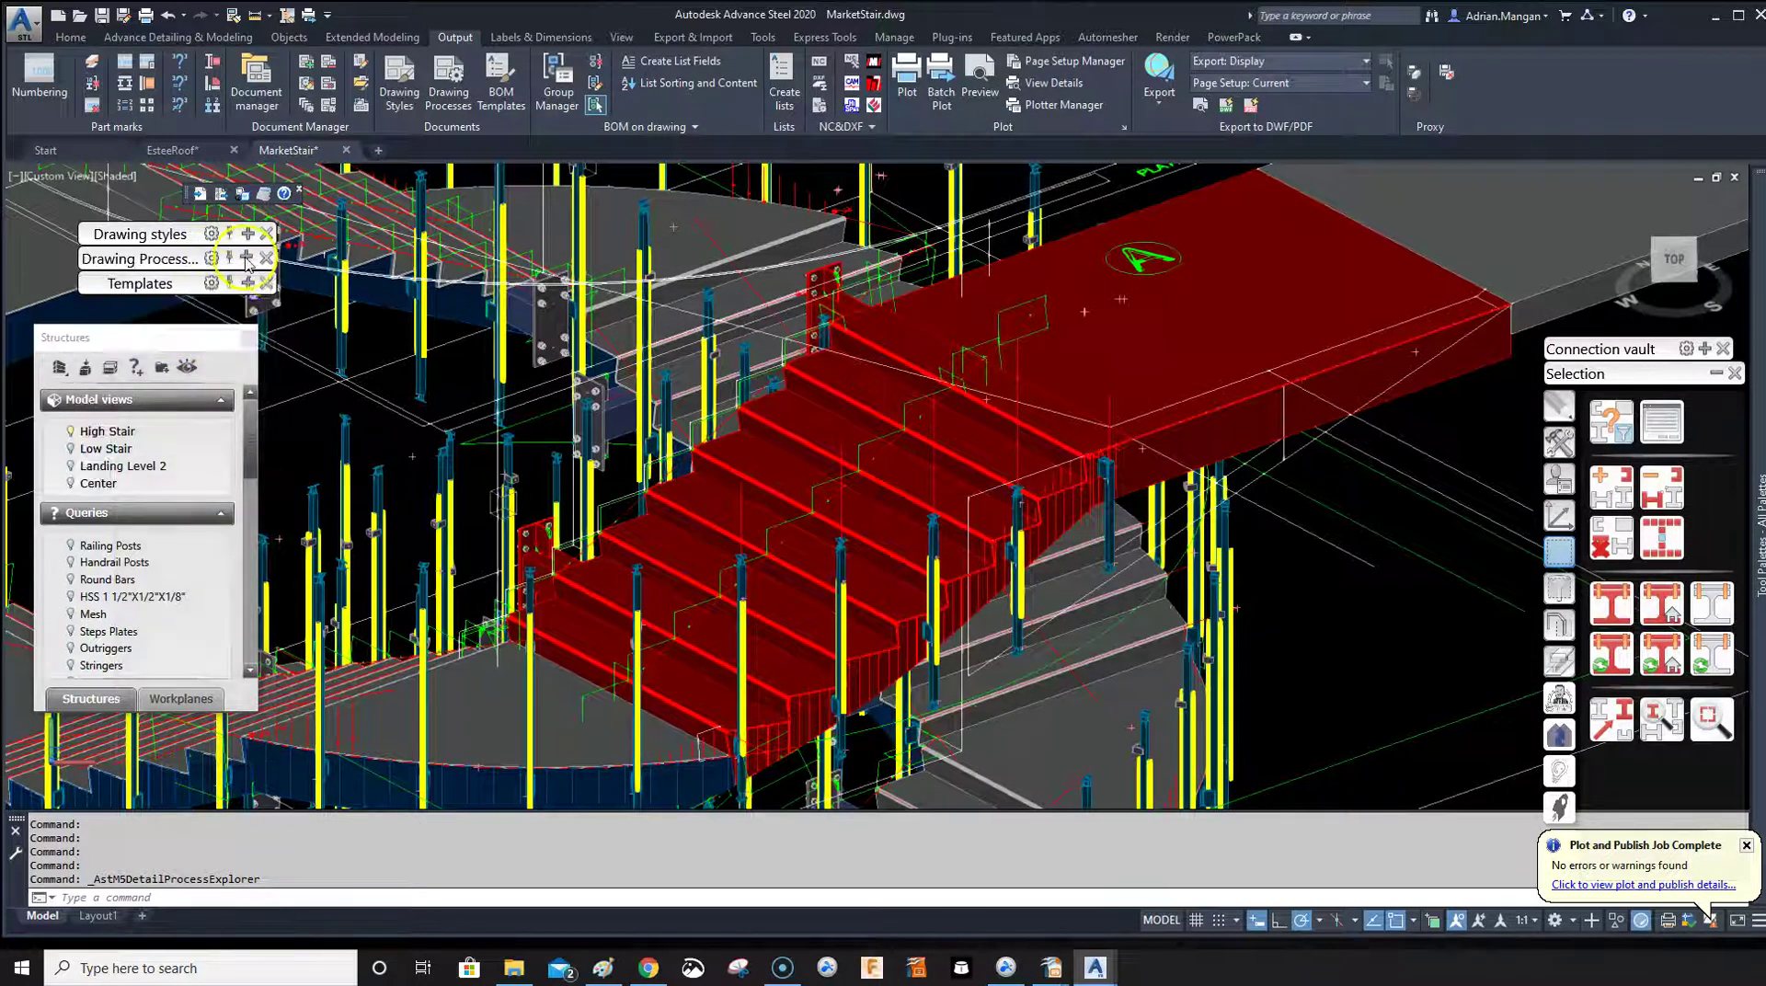
pyautogui.click(1222, 347)
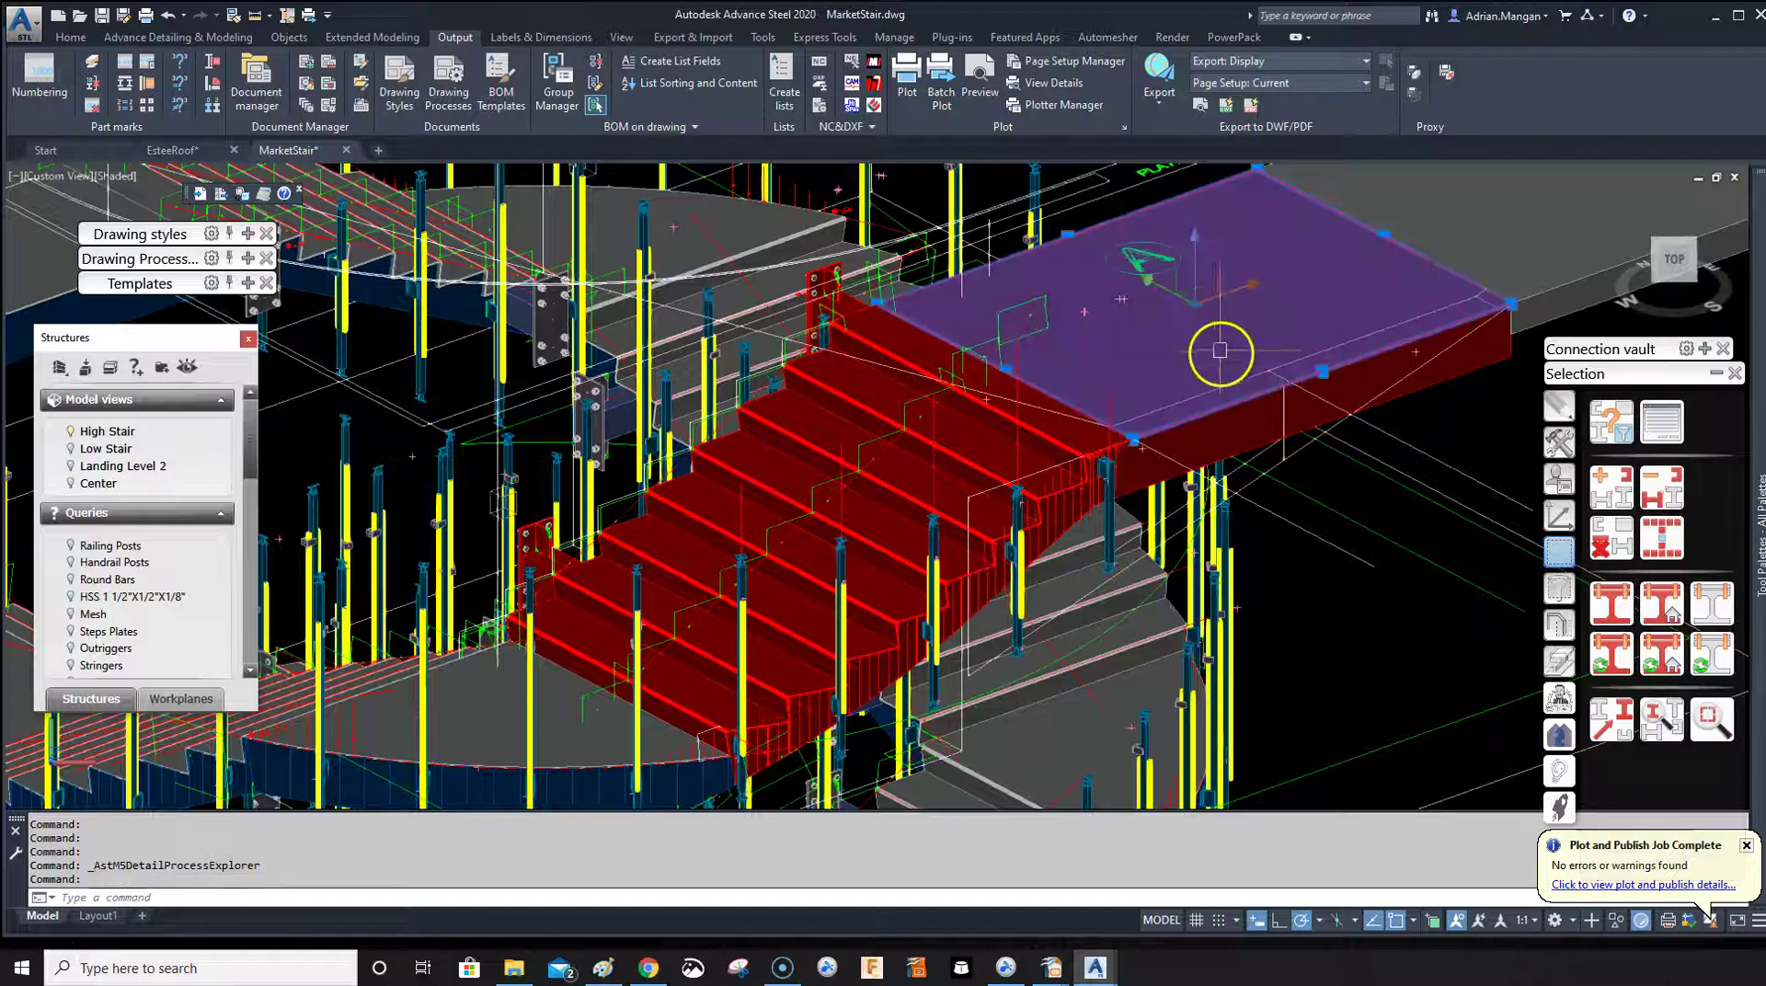
pyautogui.click(1649, 543)
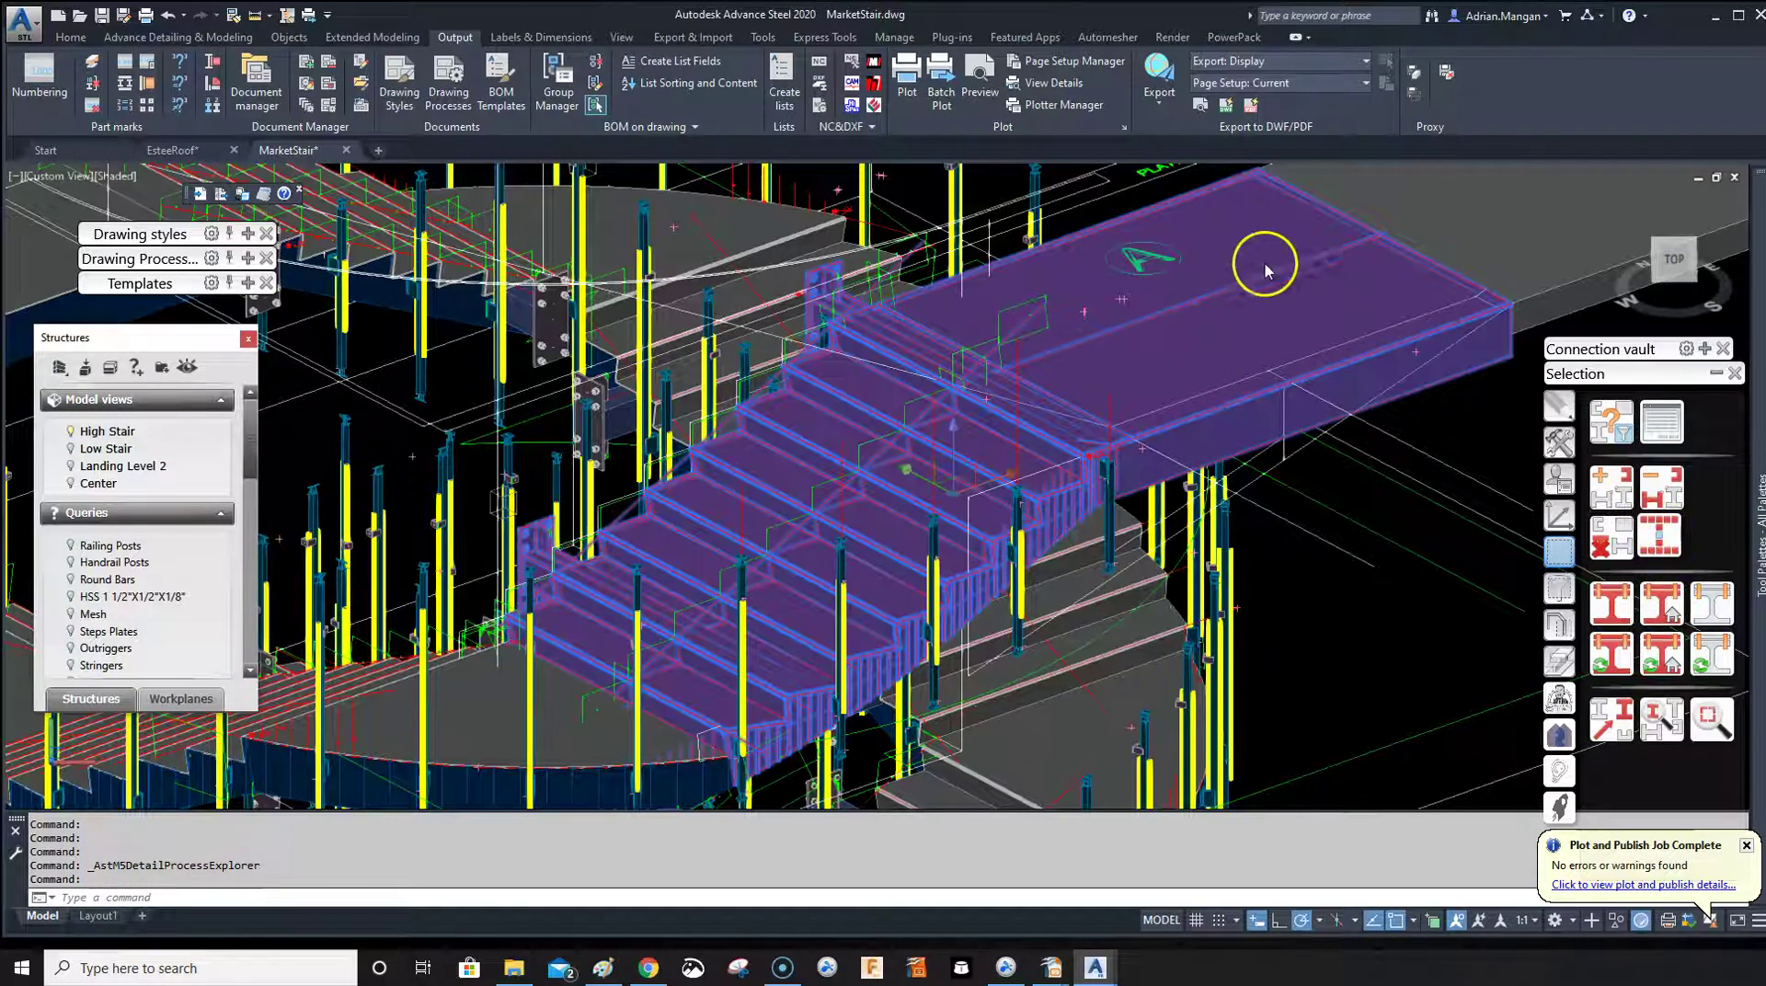
# - Run ADM Assemblies Each ANSI-D on the stair to create Assembly ST4 Sheet 1
pyautogui.click(307, 108)
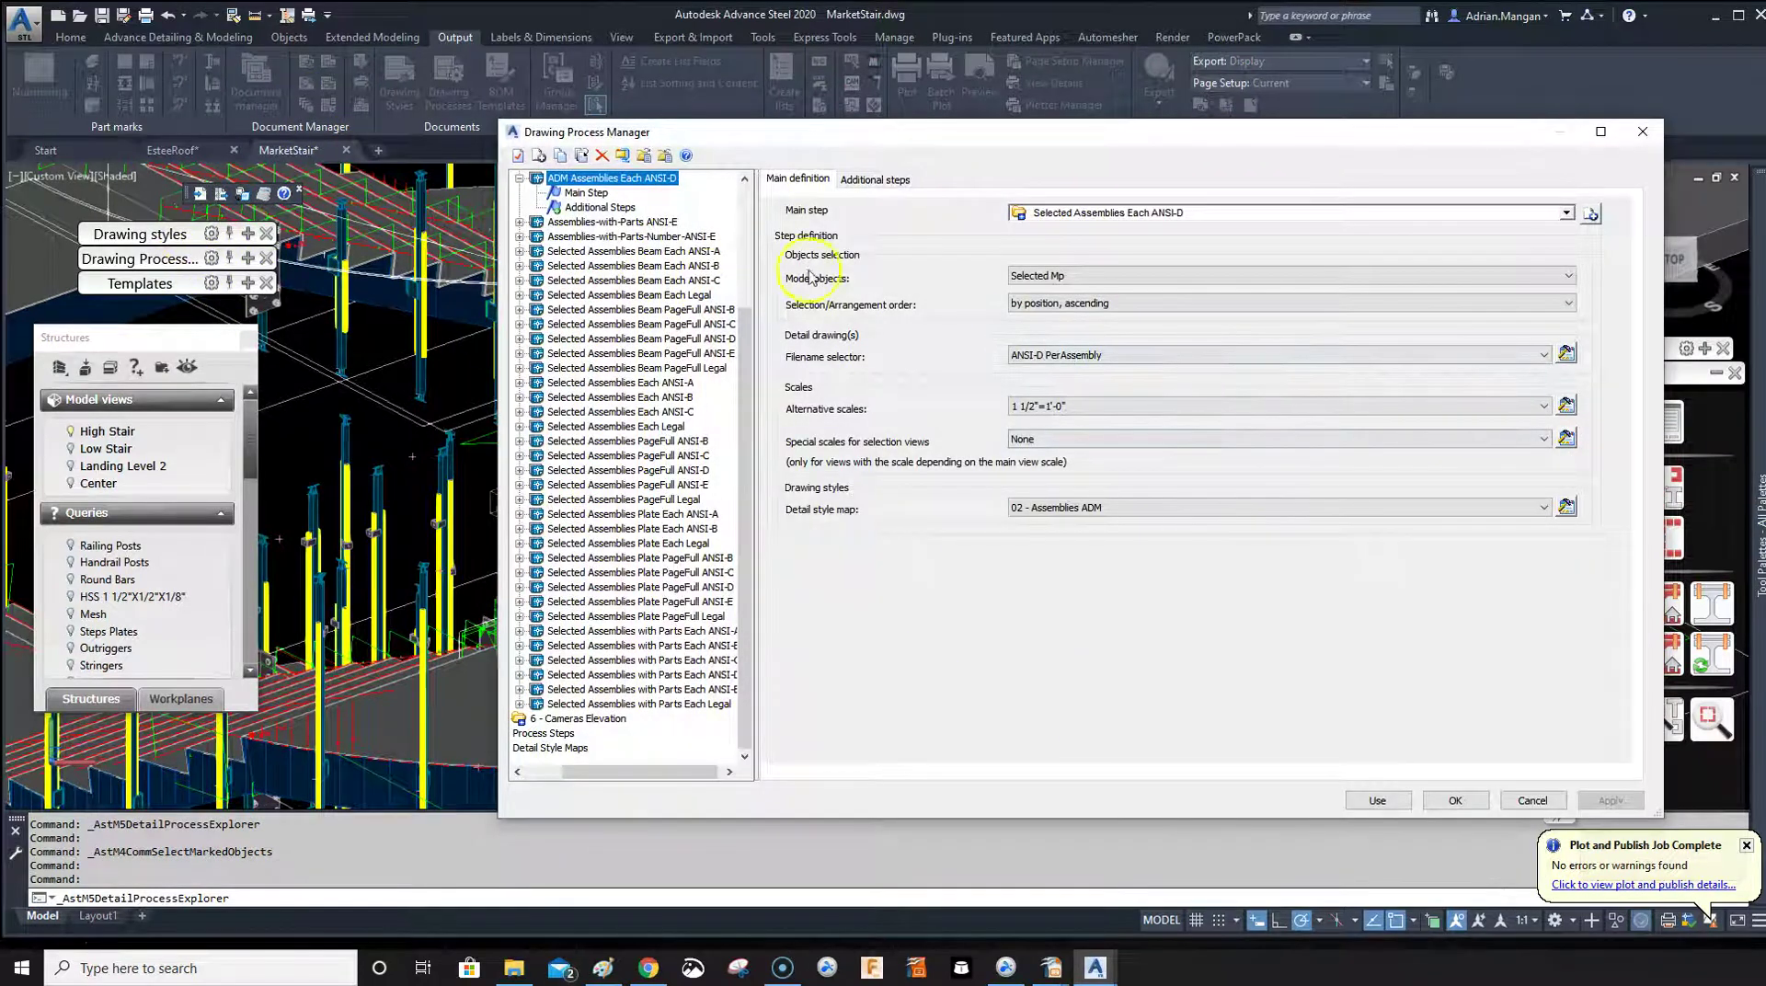
pyautogui.click(1379, 800)
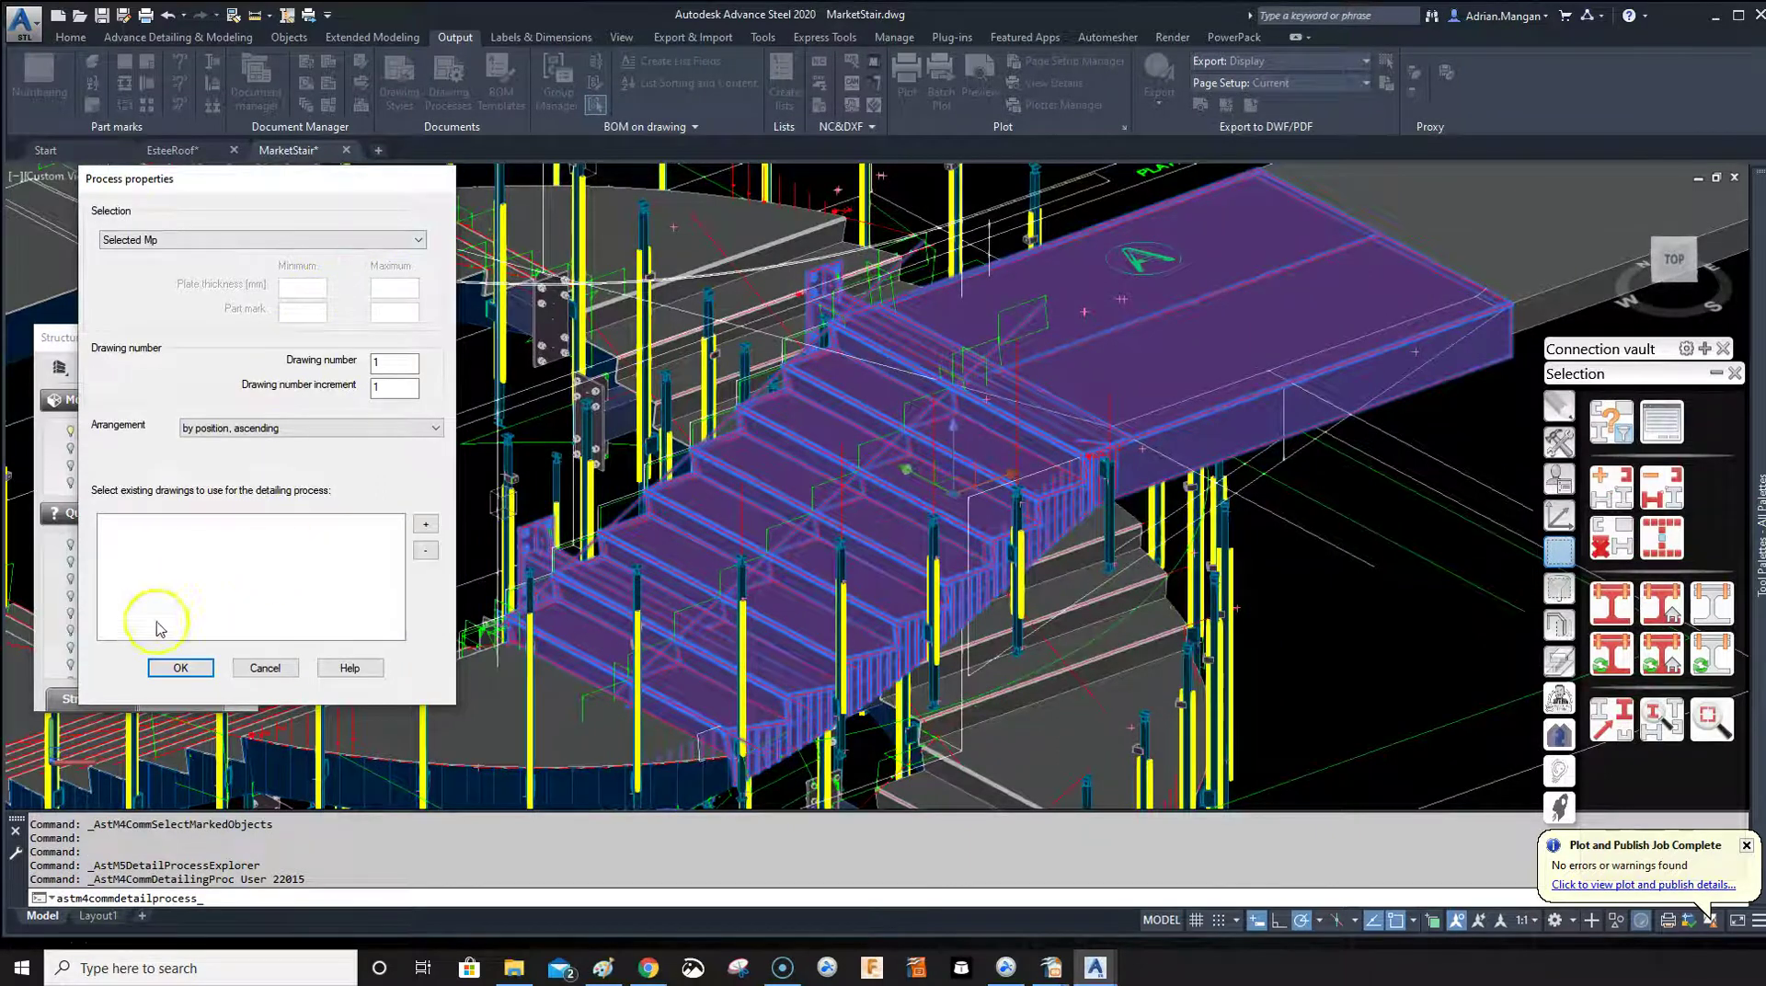
pyautogui.click(162, 668)
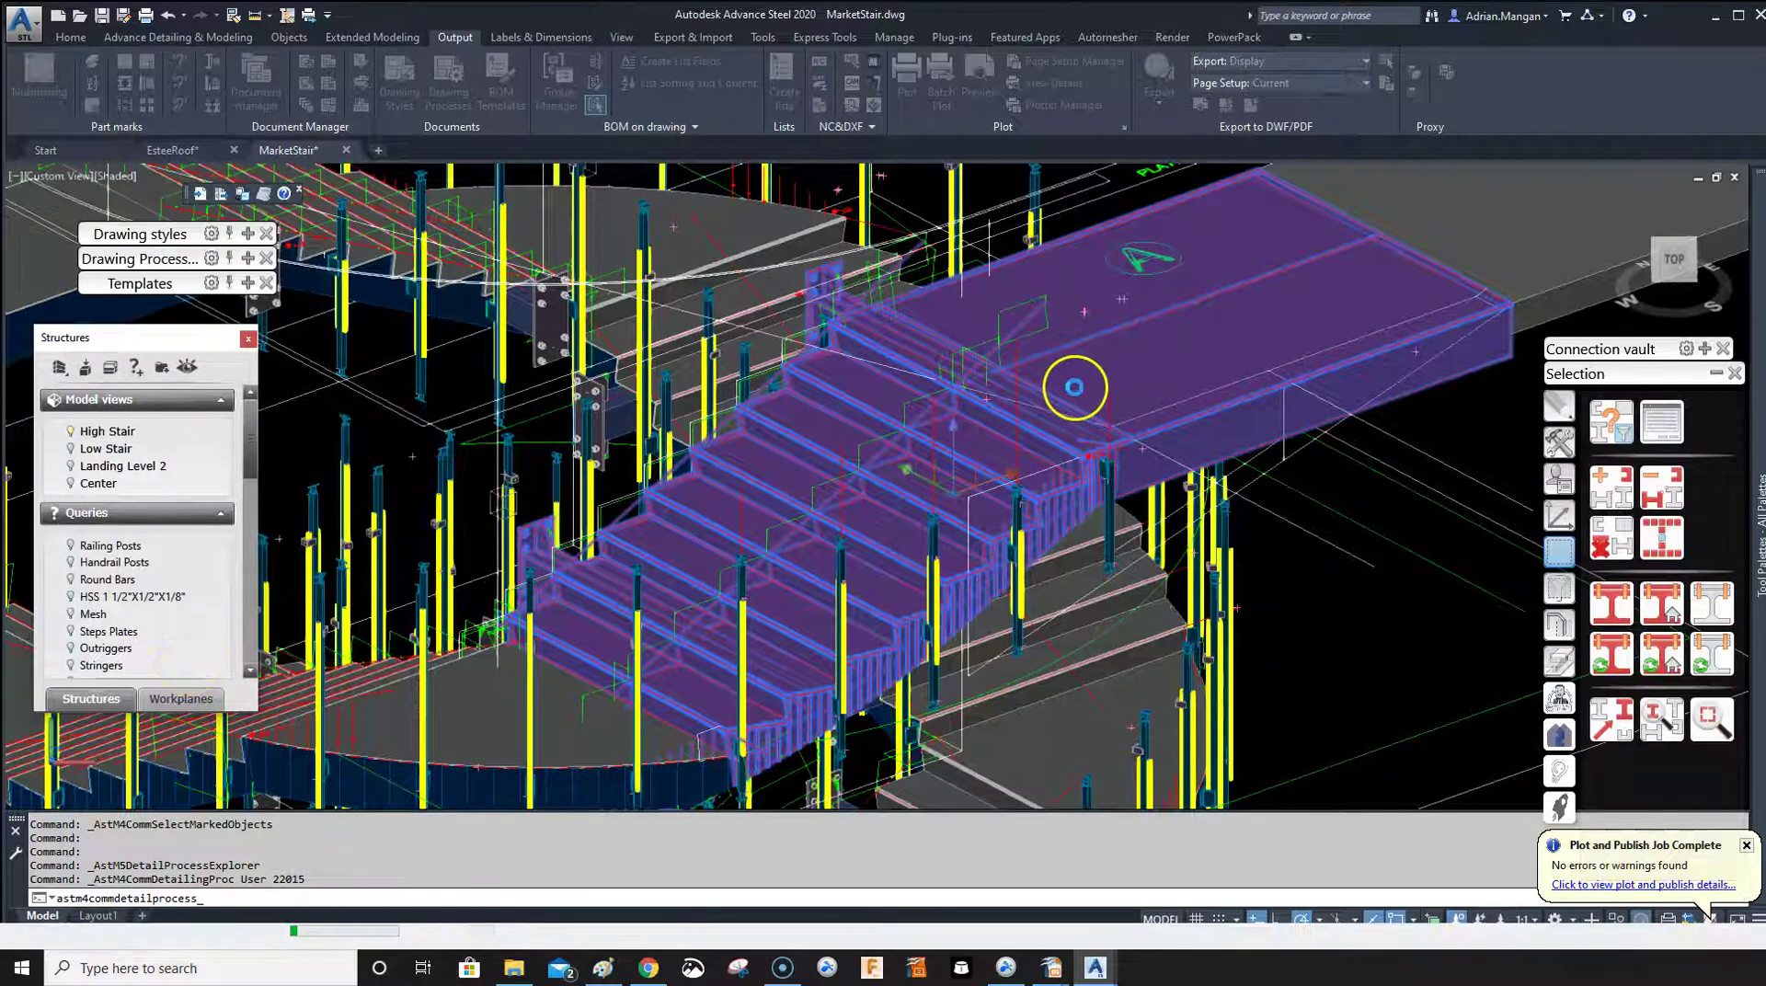
pyautogui.click(1073, 387)
pyautogui.press('Return')
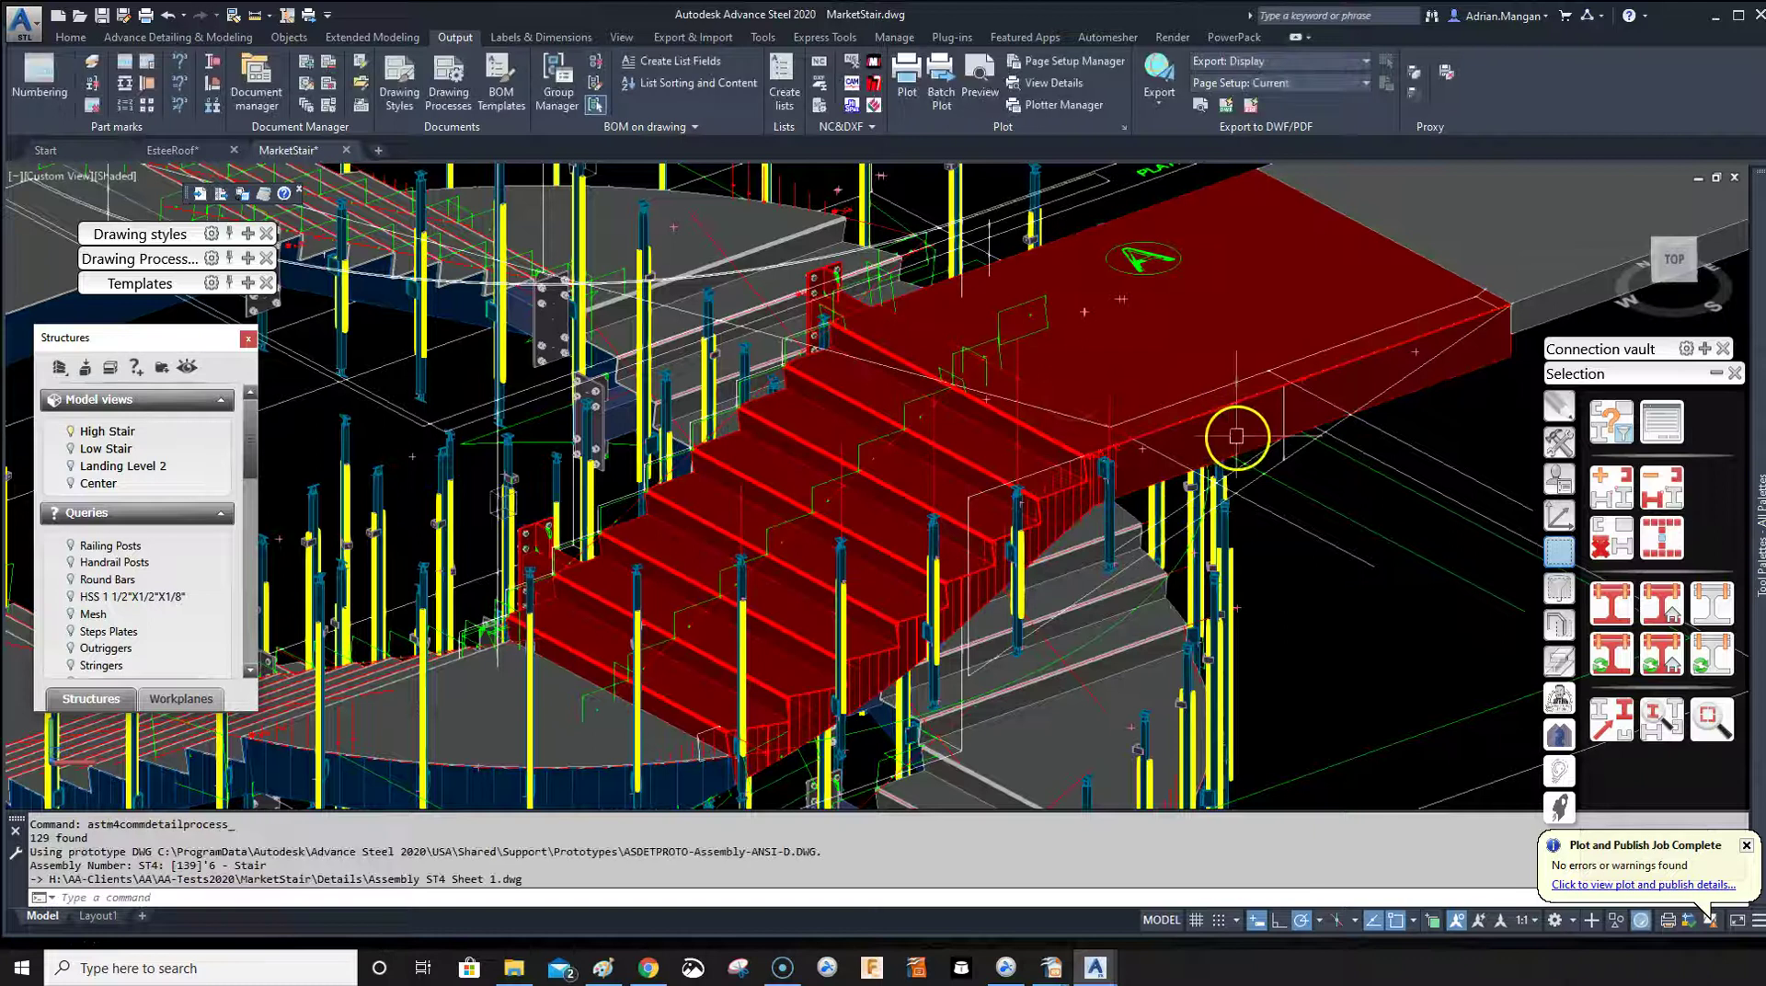
# - Open the stair's new assembly drawing with Show assembly detail
pyautogui.rightClick(1235, 440)
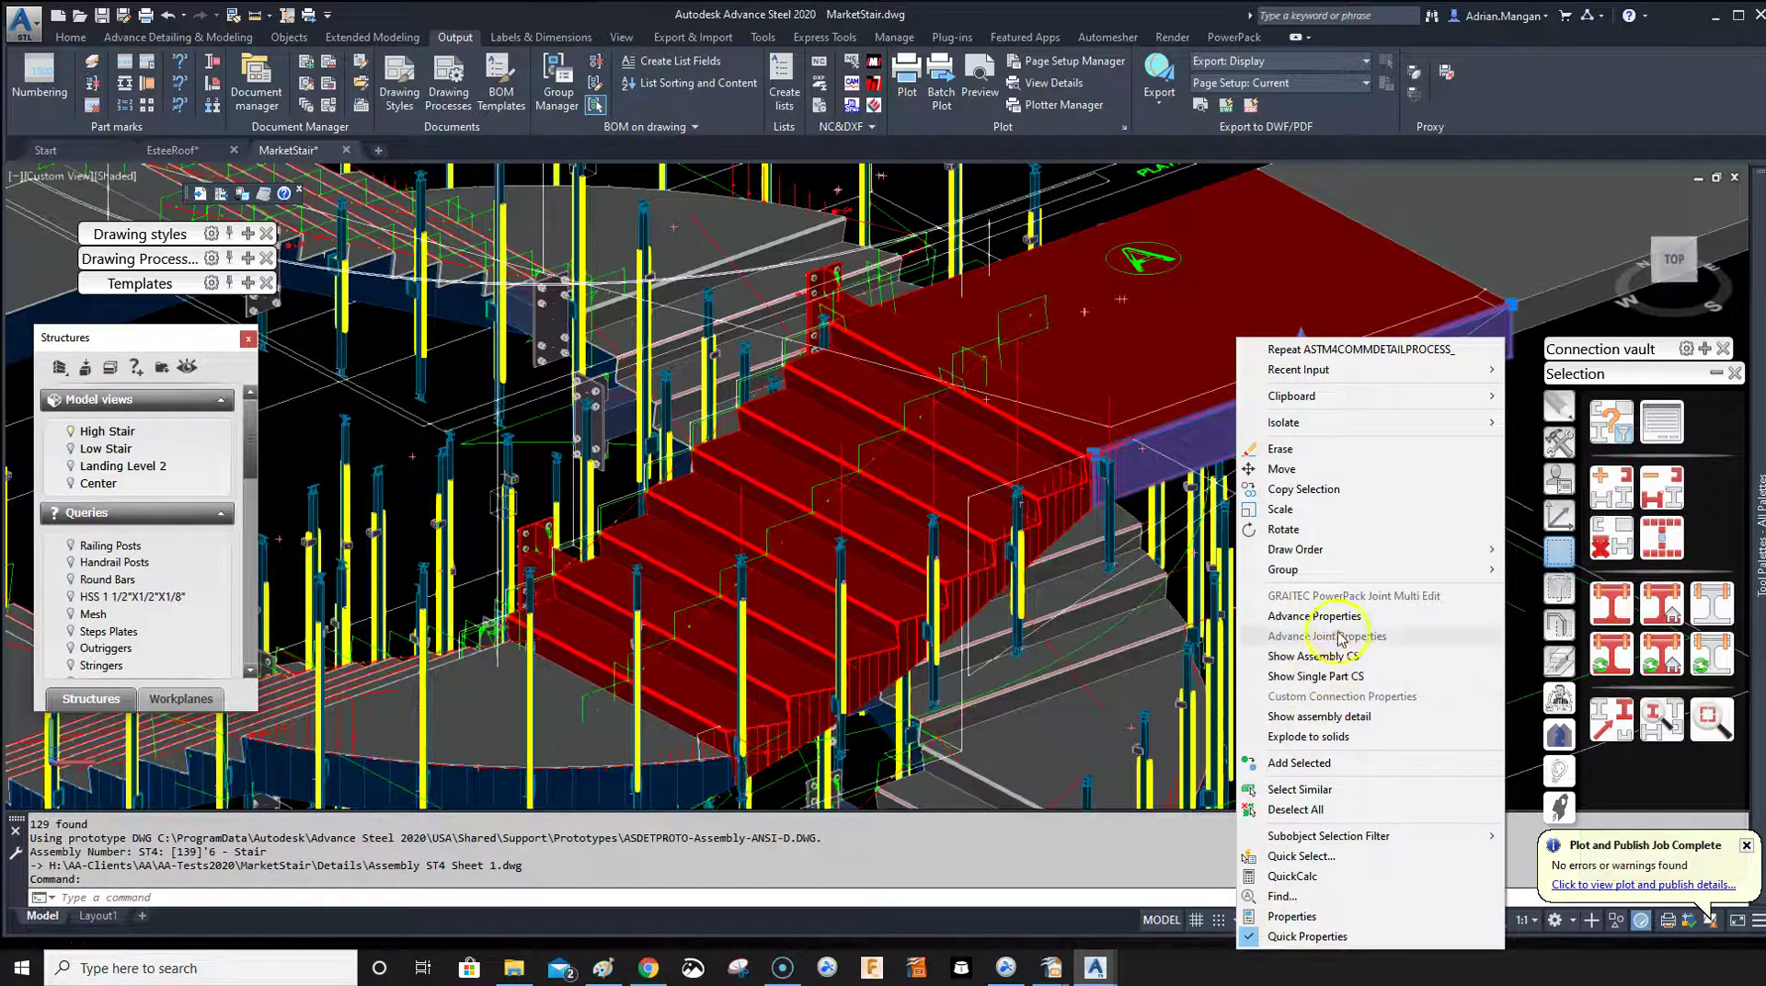
pyautogui.click(1333, 716)
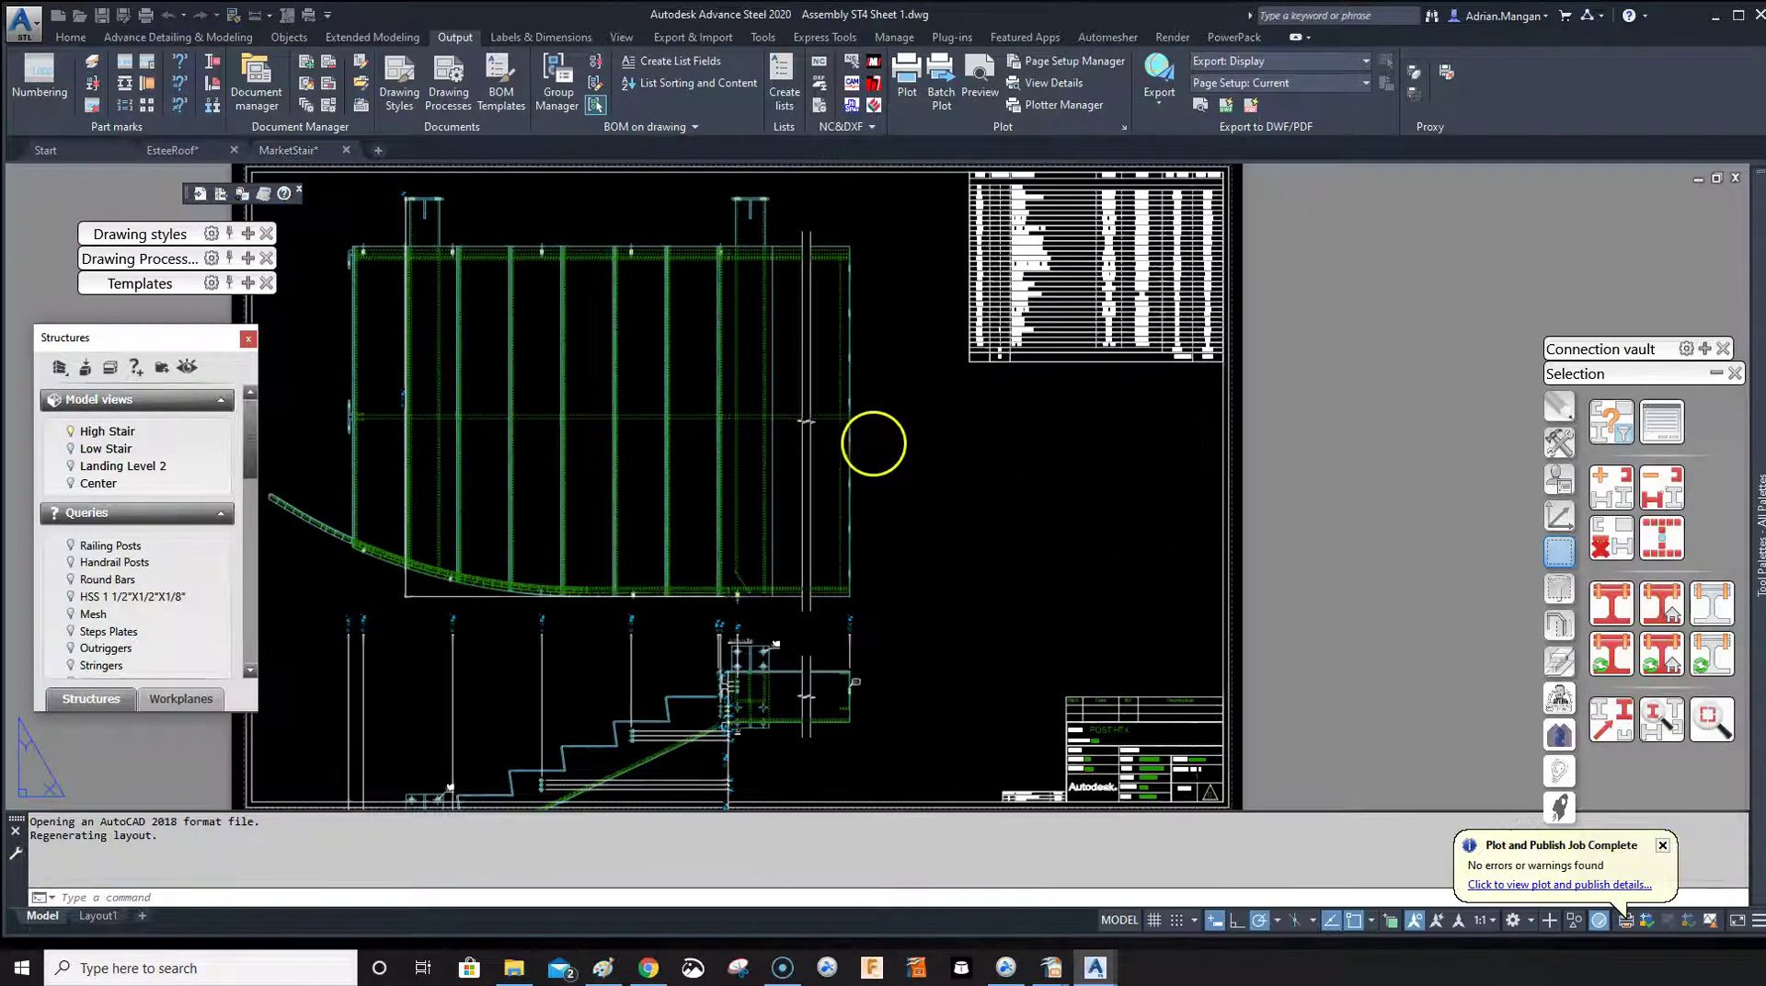
pyautogui.scroll(-3, 960, 426)
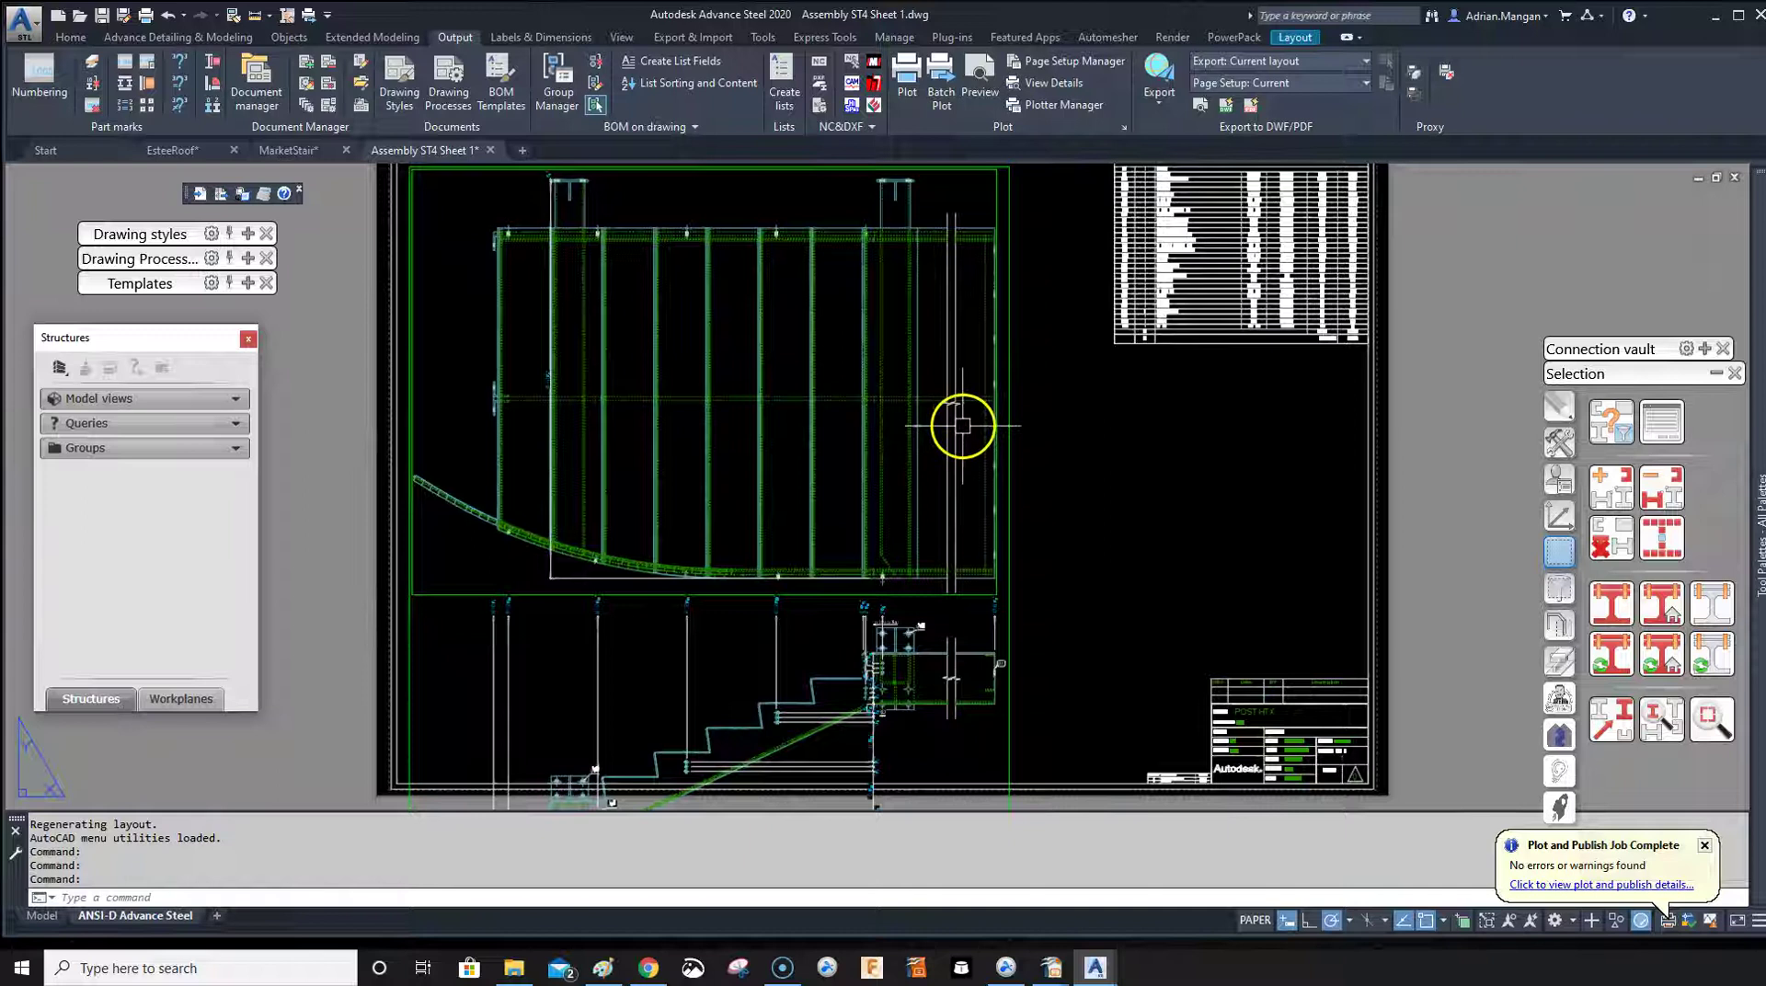
pyautogui.scroll(5, 1057, 350)
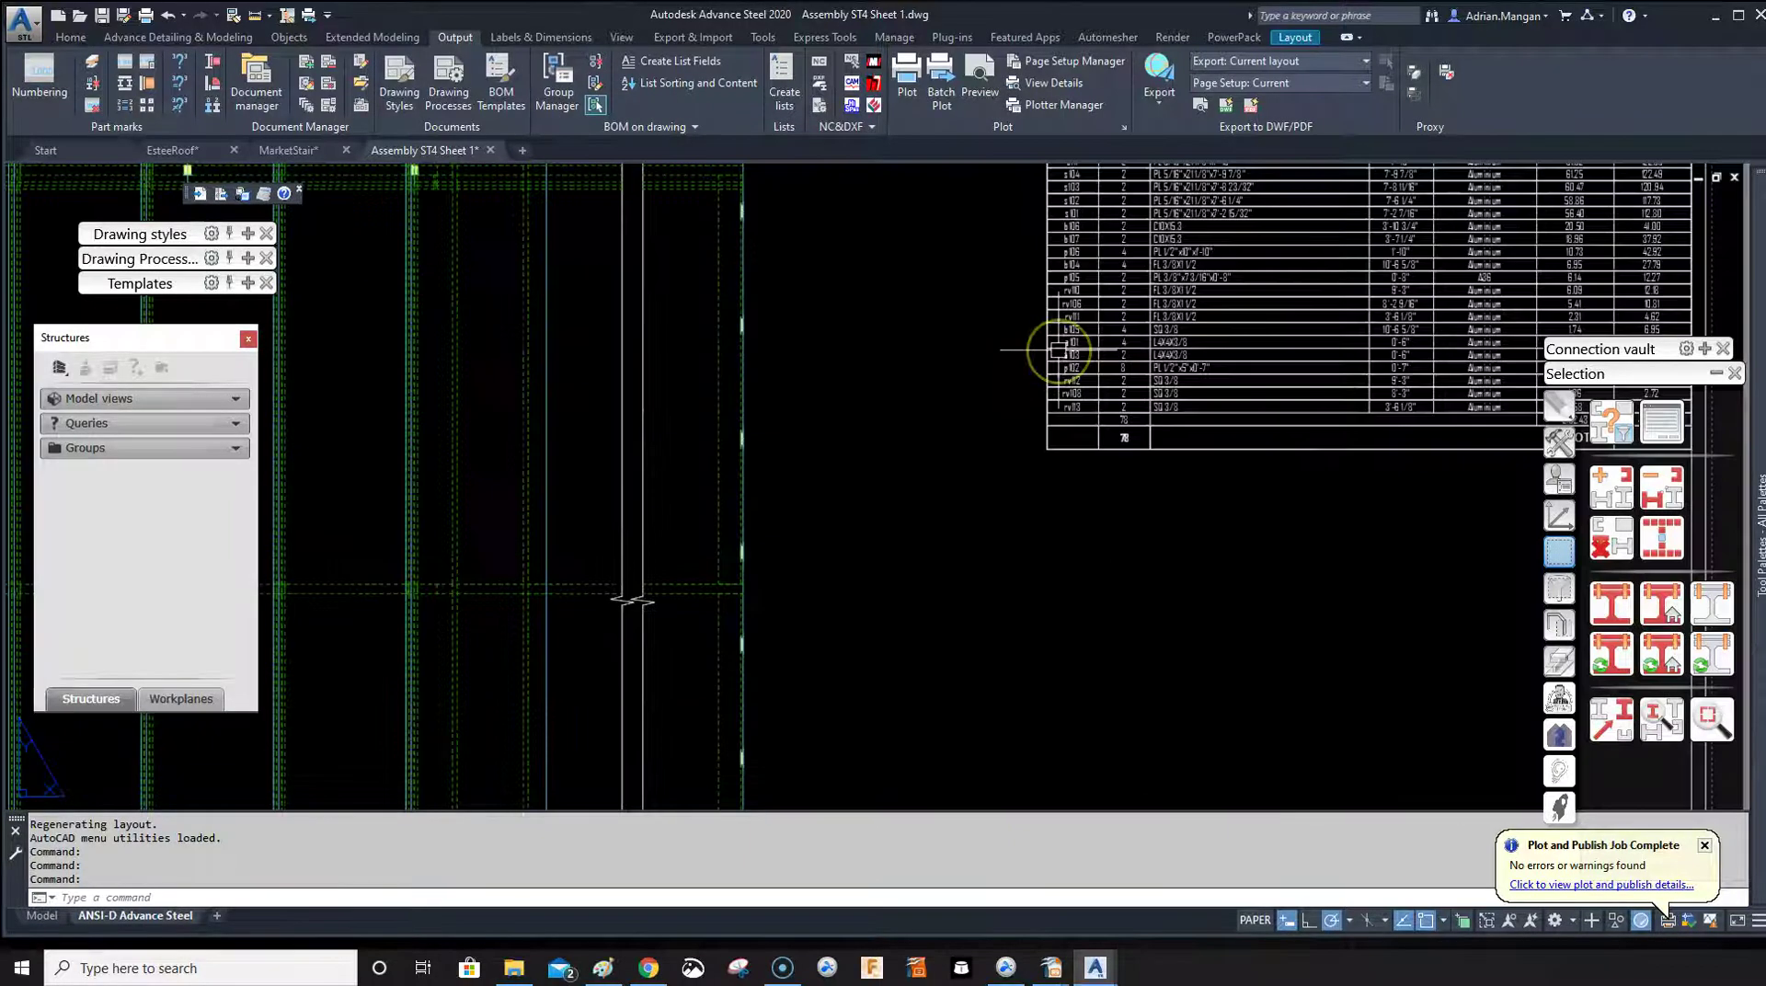
pyautogui.scroll(-4, 1058, 349)
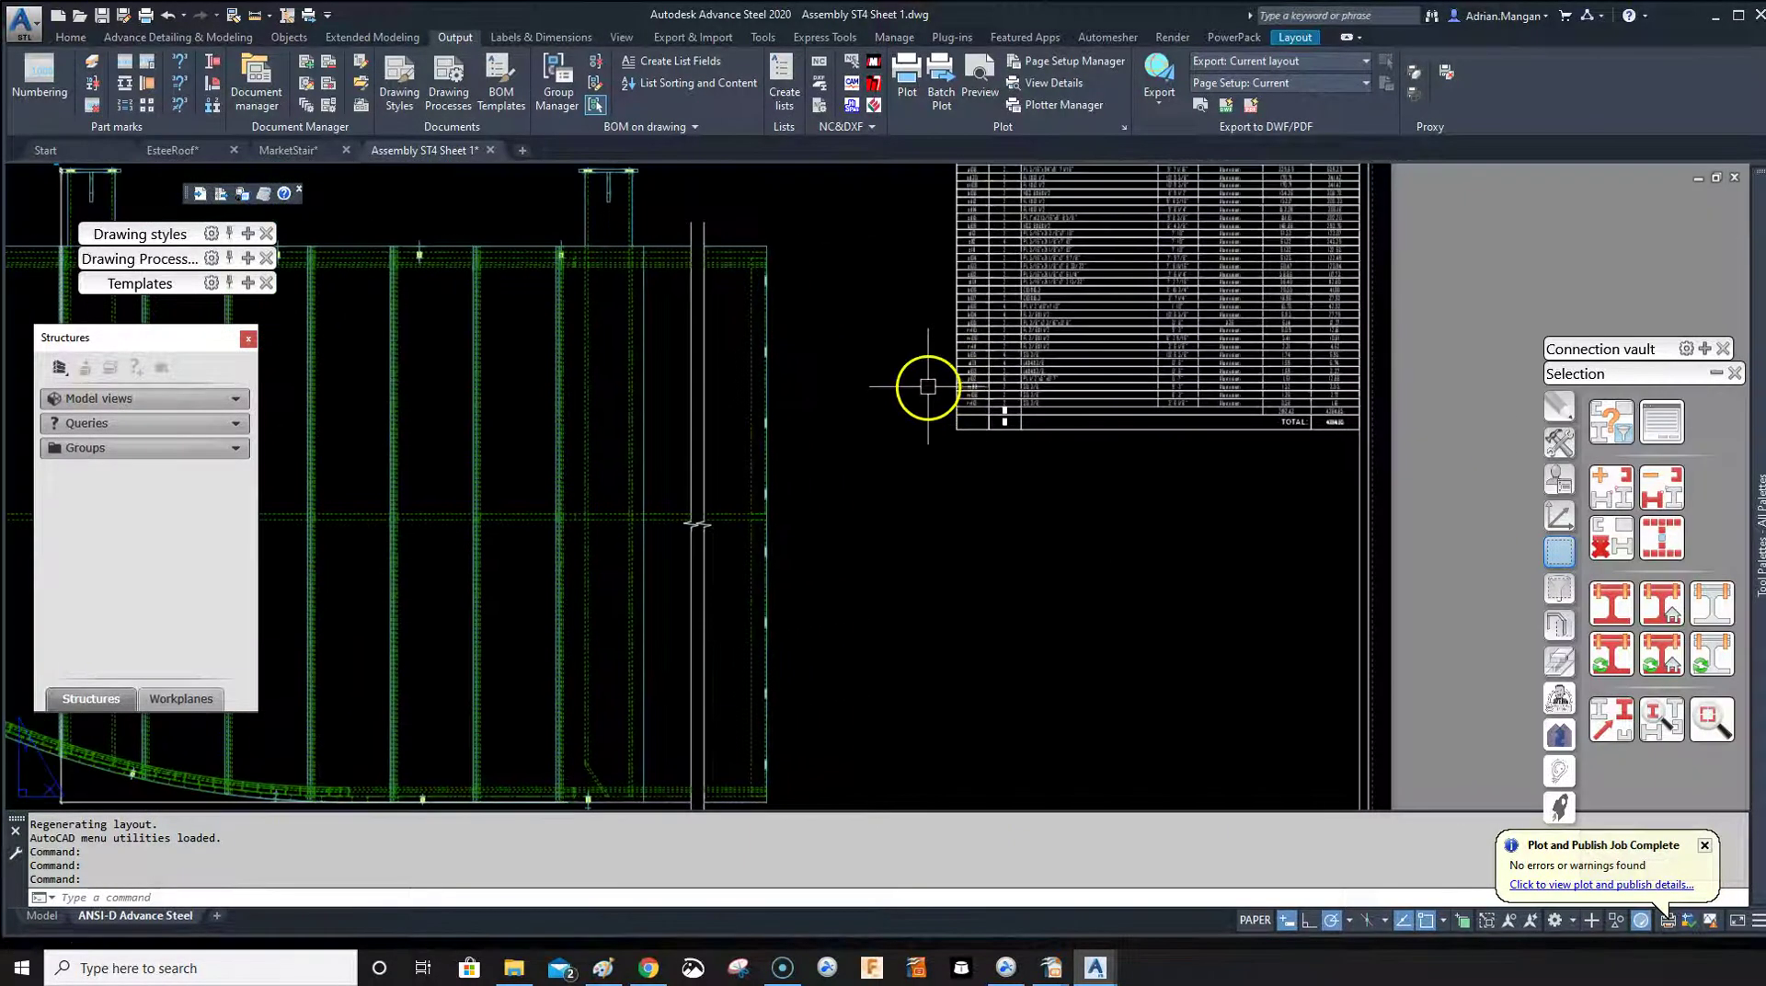
# - Pan and zoom around the sheet to inspect the views, parts list and title block
pyautogui.moveTo(926, 386)
pyautogui.mouseDown(button='middle')
pyautogui.moveTo(1138, 433)
pyautogui.moveTo(1261, 374)
pyautogui.moveTo(1195, 276)
pyautogui.mouseUp(button='middle')
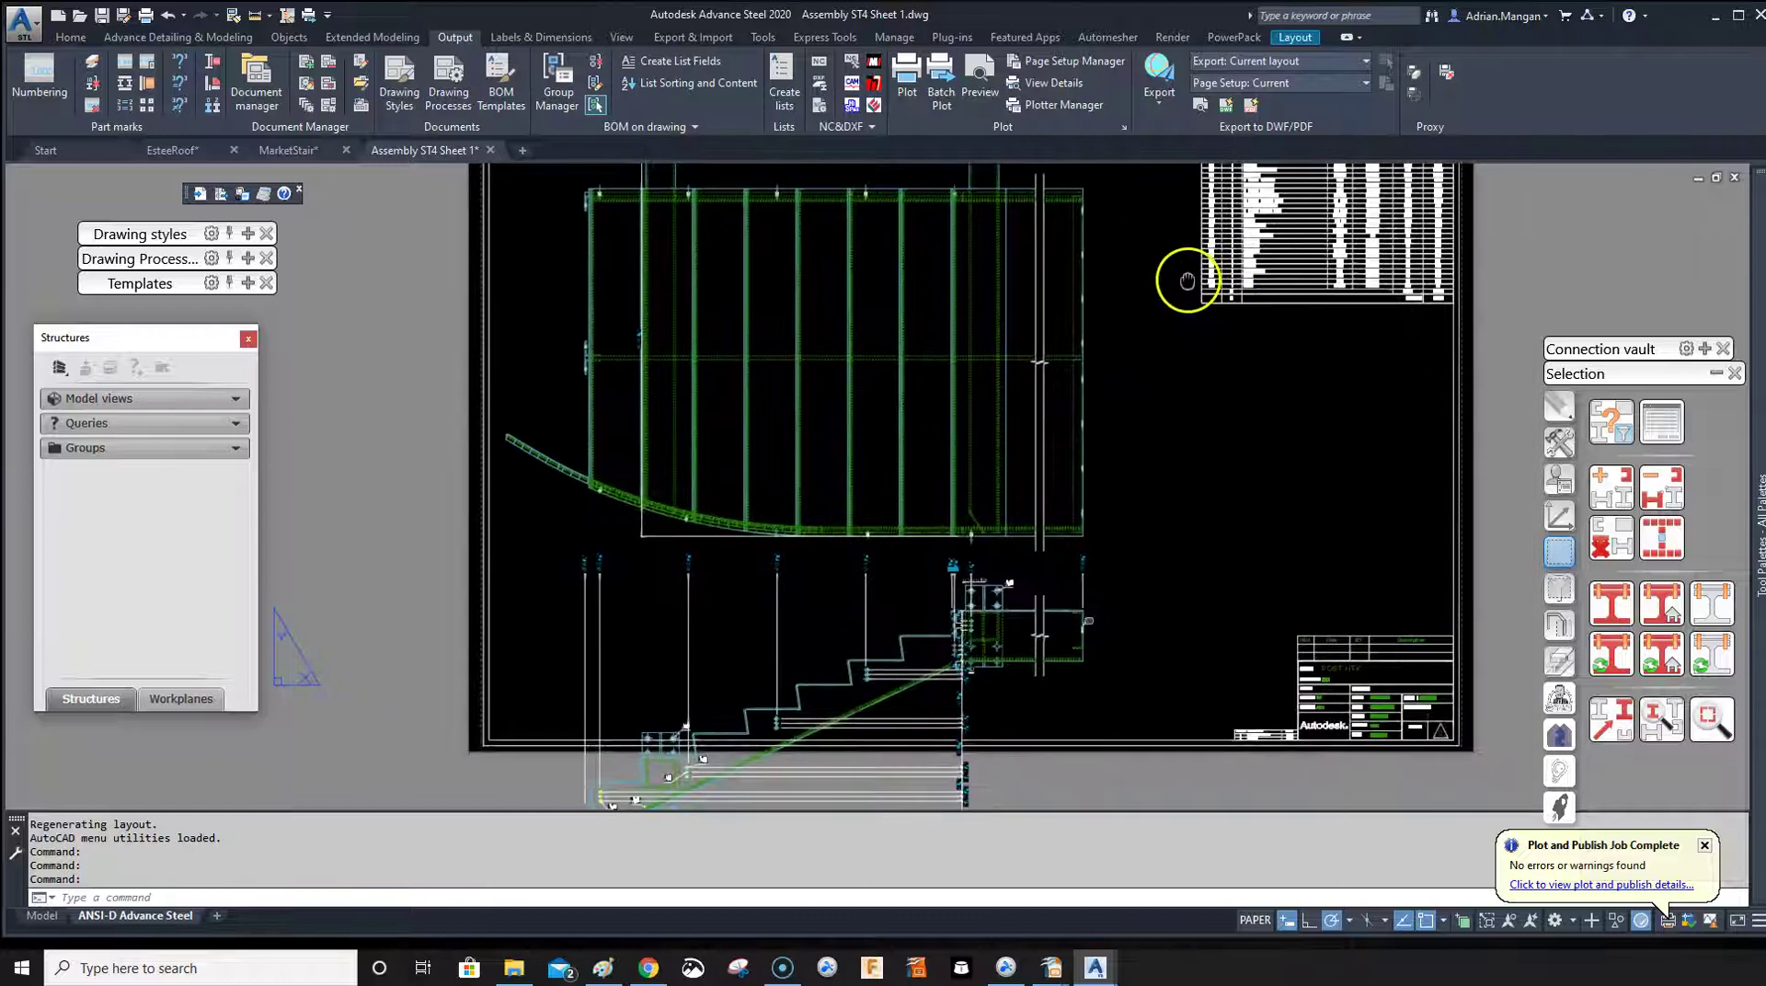
pyautogui.moveTo(1101, 412); pyautogui.dragTo(1045, 335, button='middle')
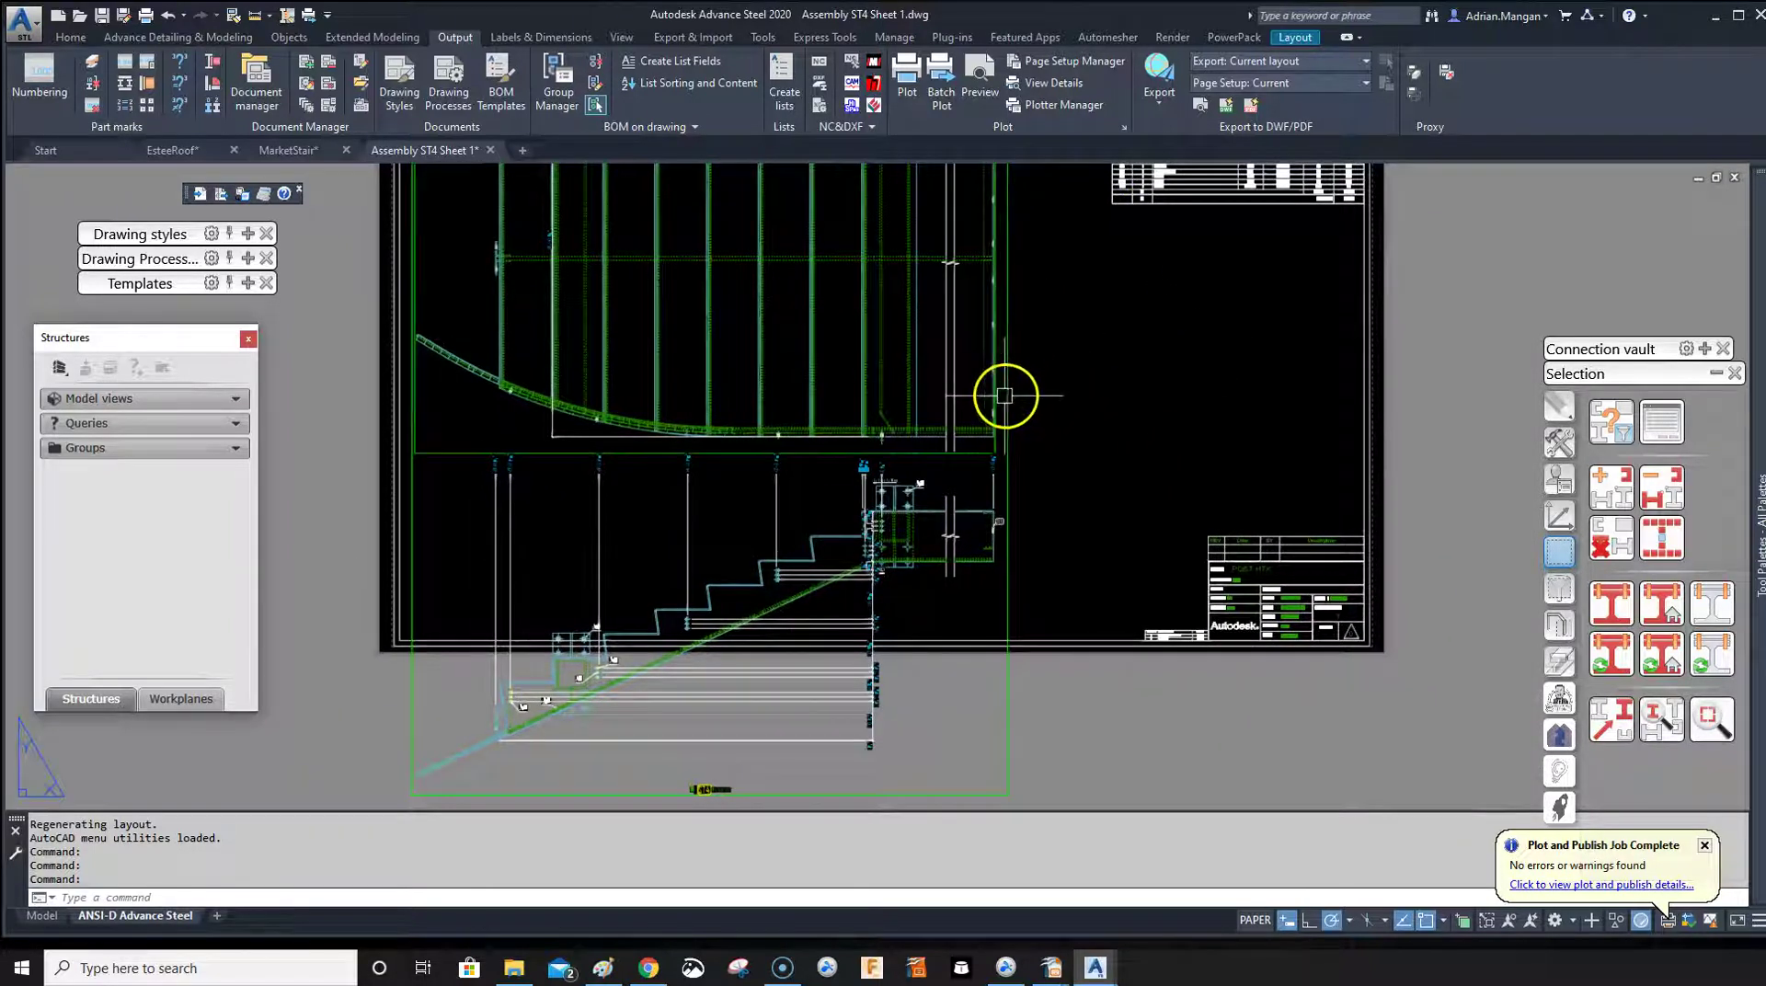
pyautogui.scroll(-3, 1002, 394)
pyautogui.scroll(4, 1148, 511)
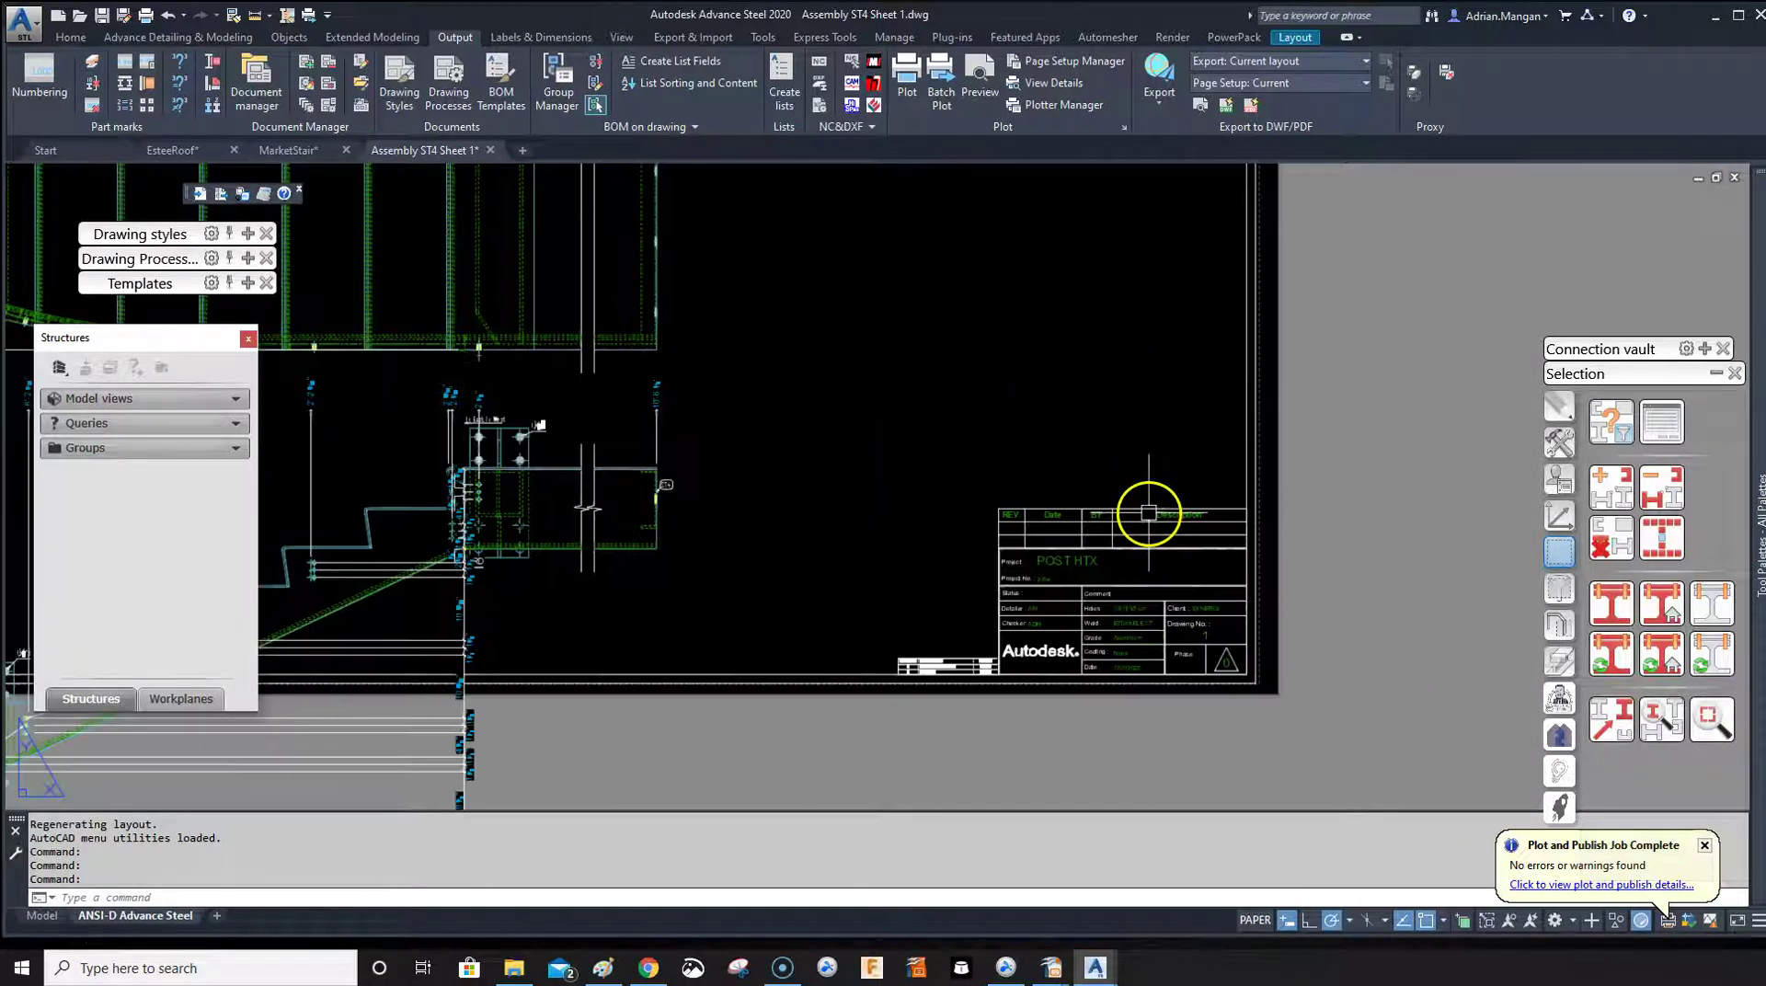
pyautogui.write('plot')
pyautogui.press('Return')
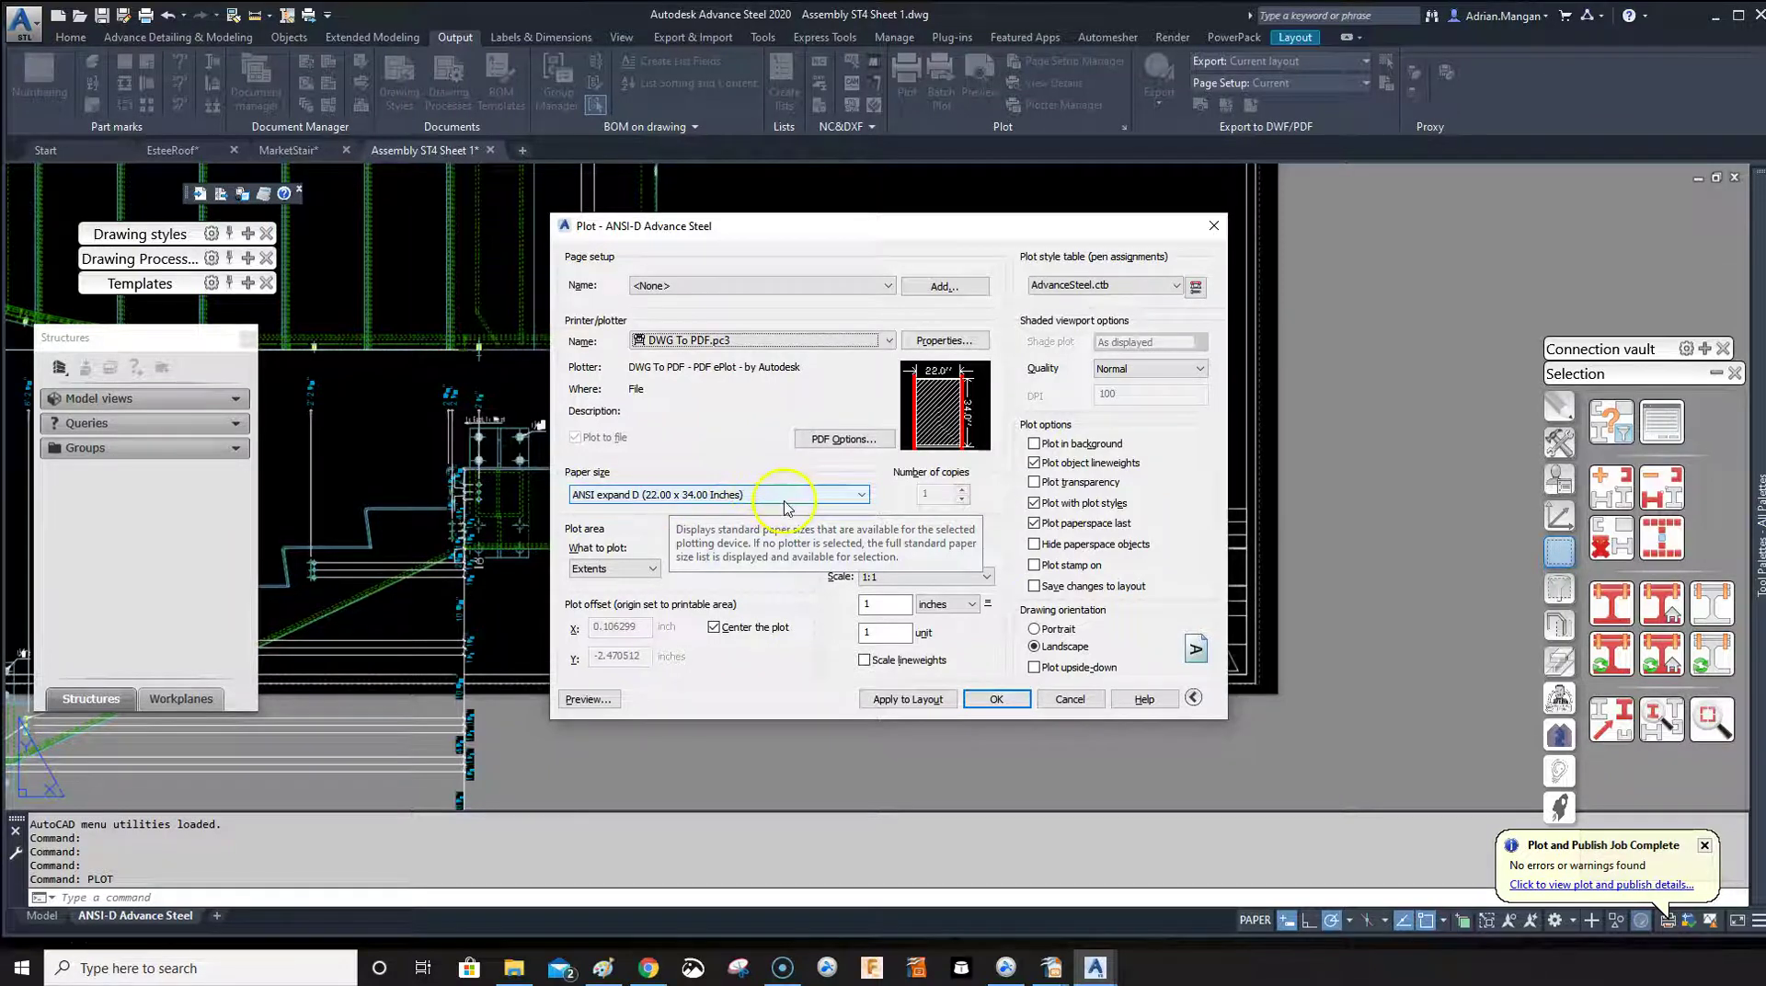
pyautogui.click(1001, 700)
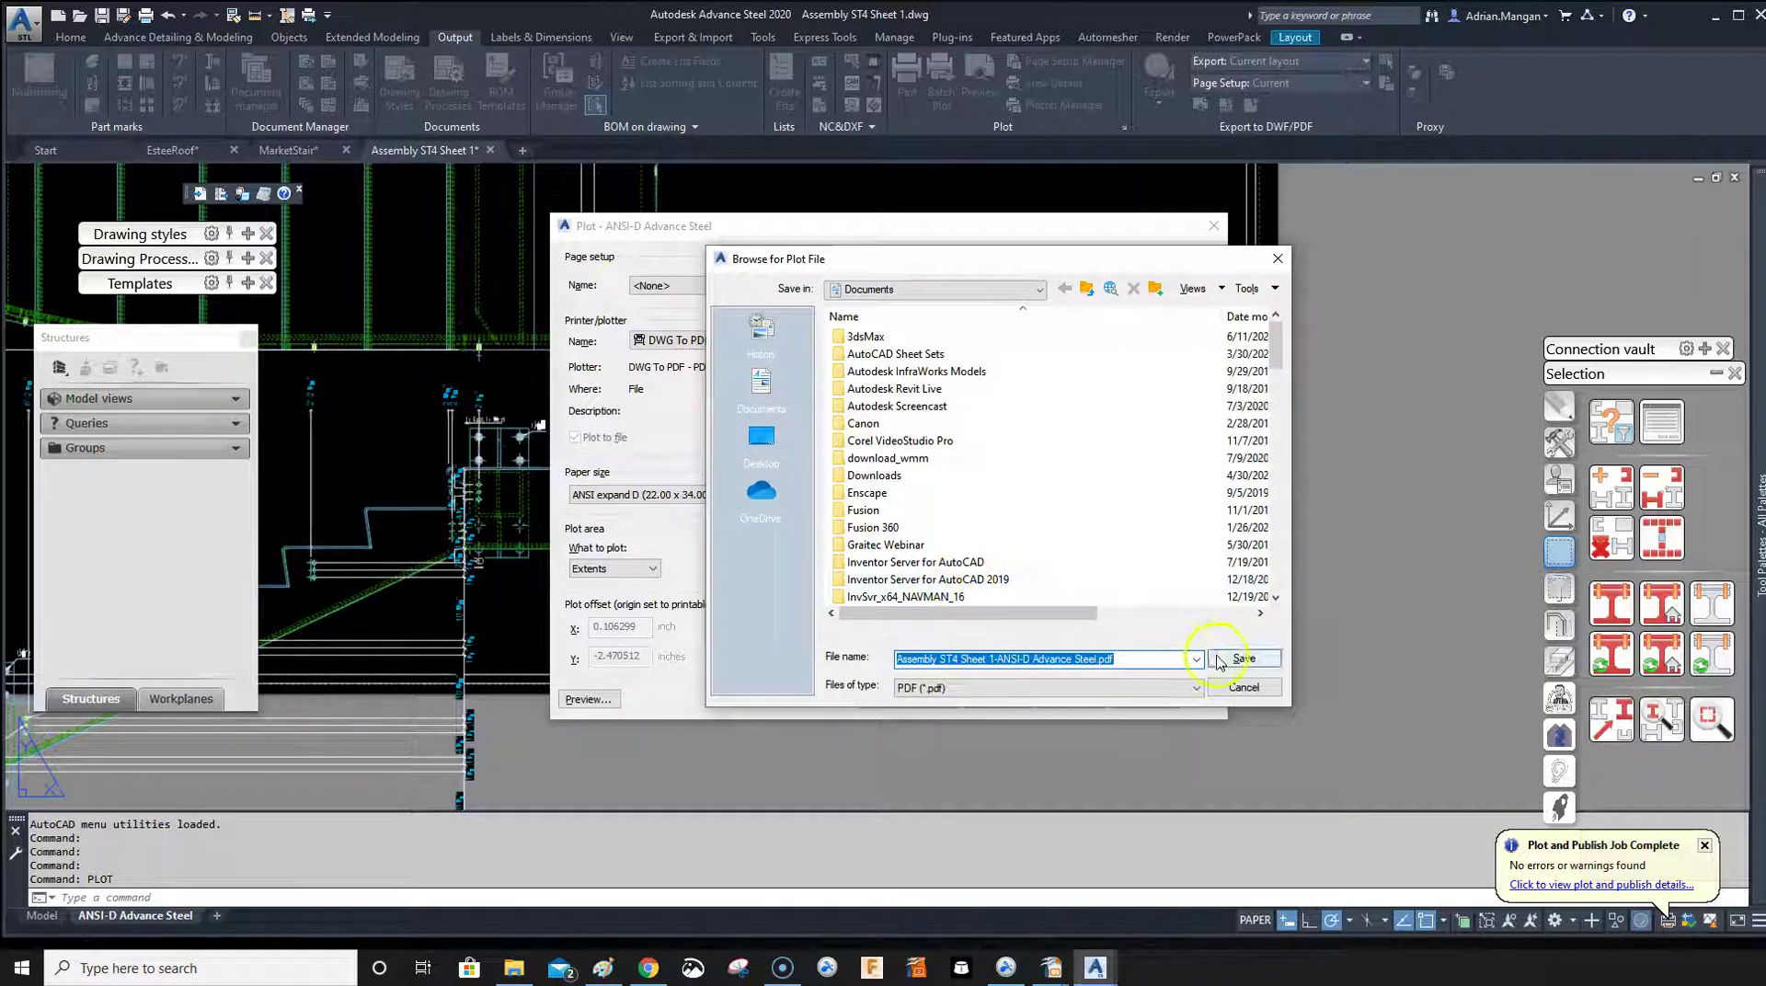
pyautogui.click(1248, 688)
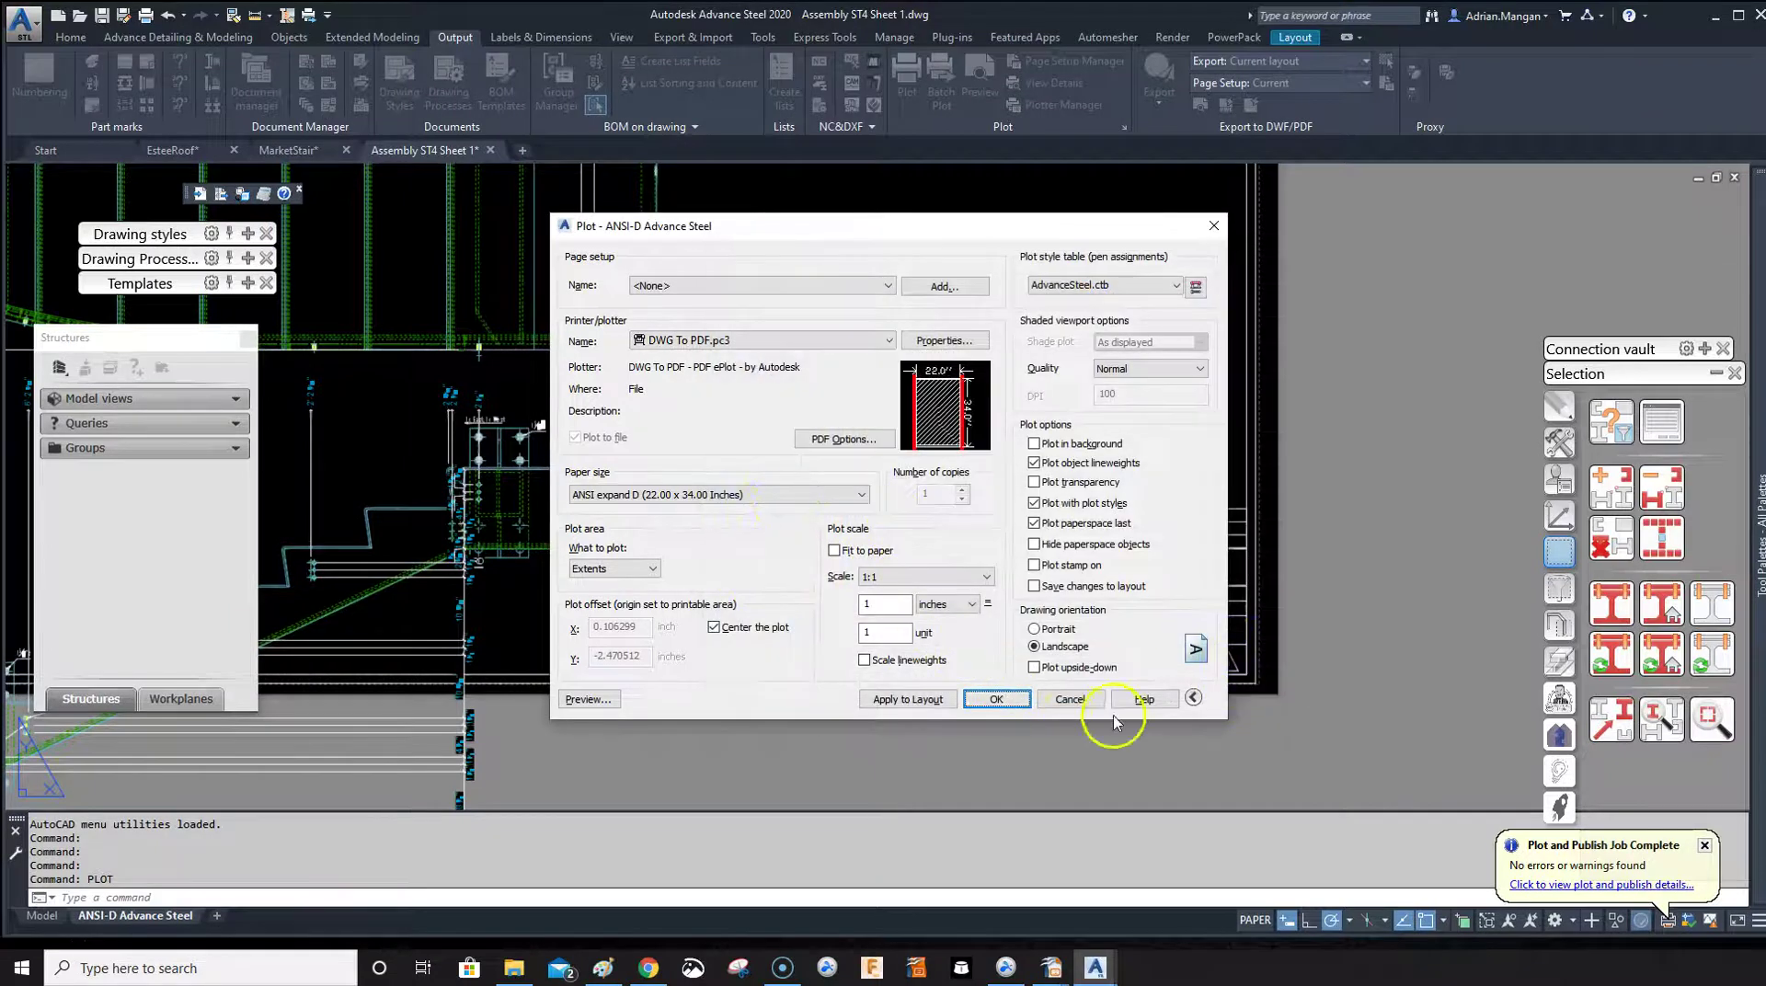
pyautogui.click(1073, 701)
pyautogui.moveTo(749, 505); pyautogui.dragTo(1064, 621, button='middle')
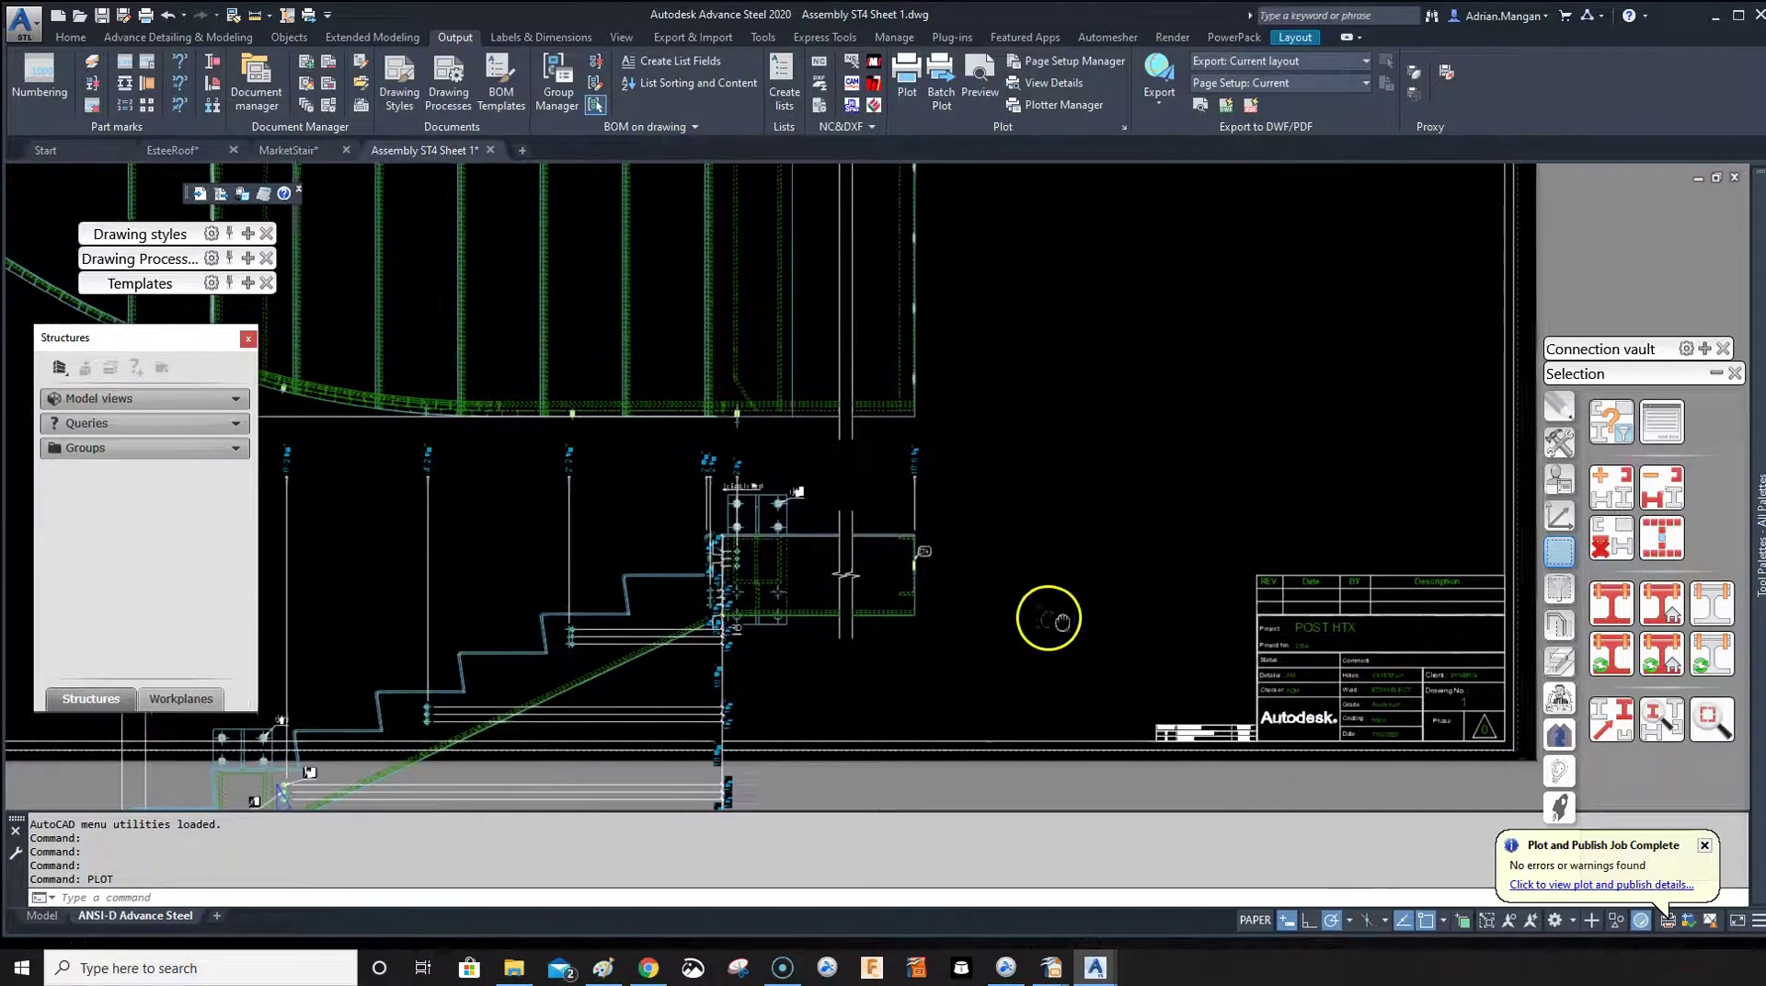
pyautogui.scroll(-2, 1063, 622)
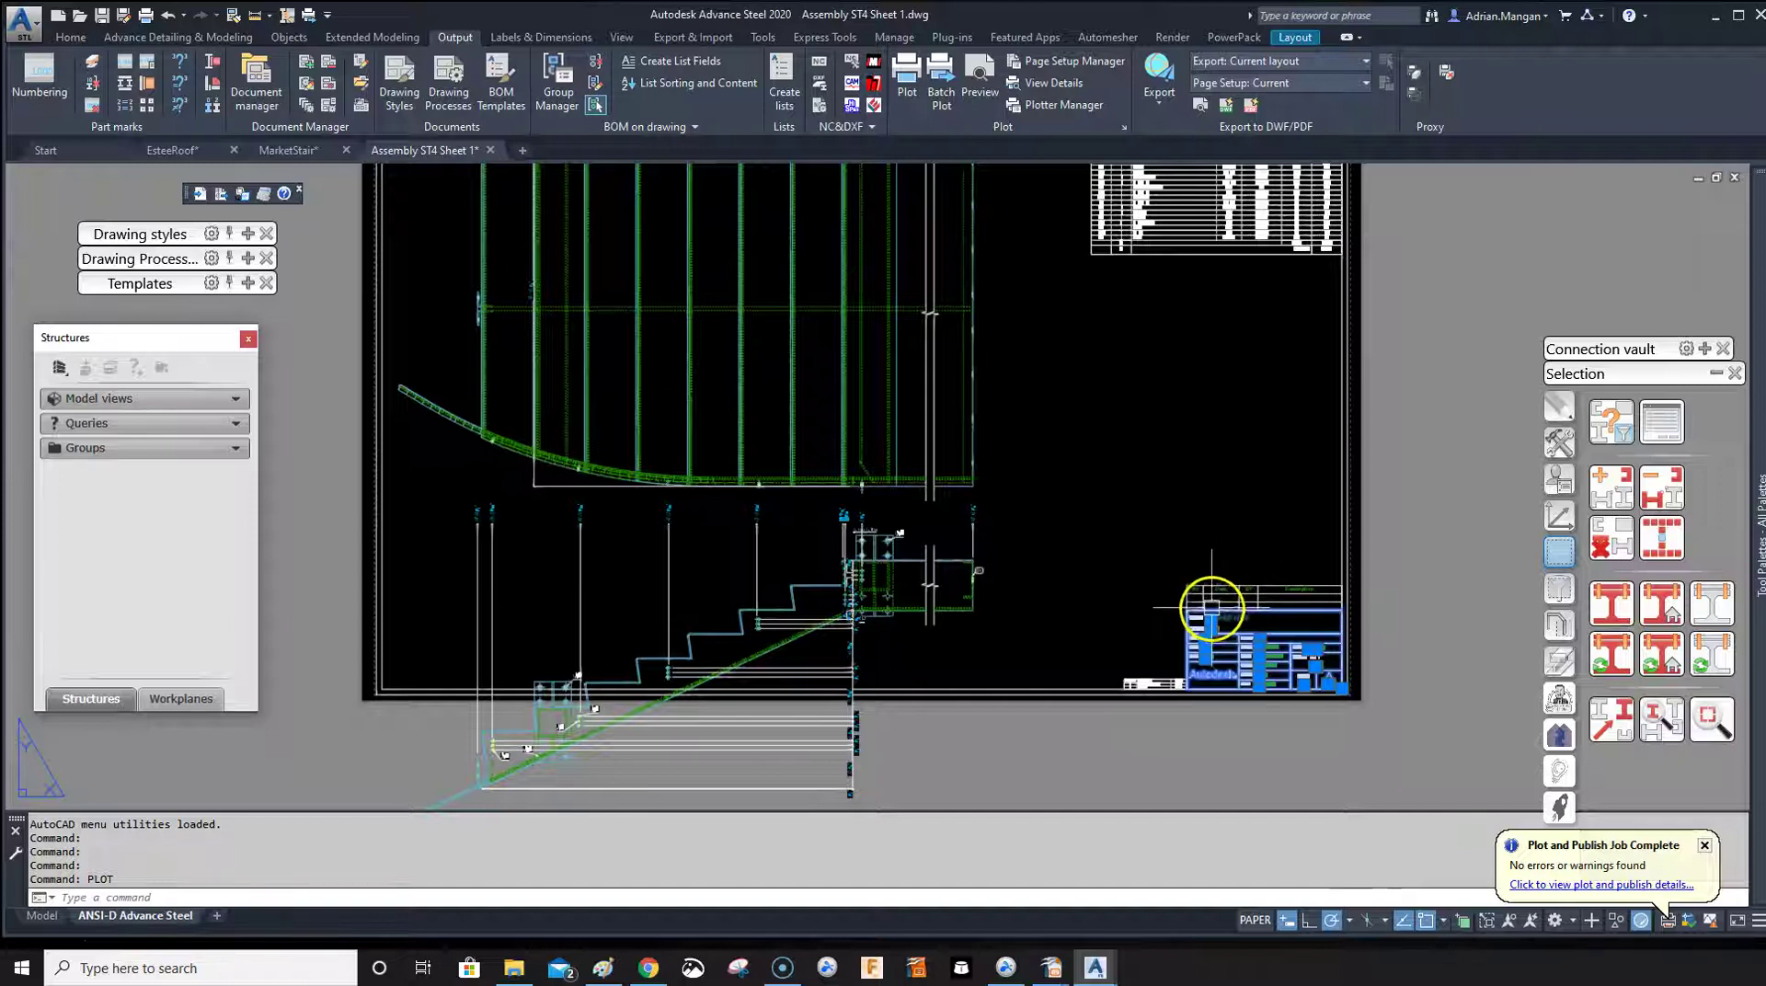
pyautogui.press('Escape')
pyautogui.press('Return')
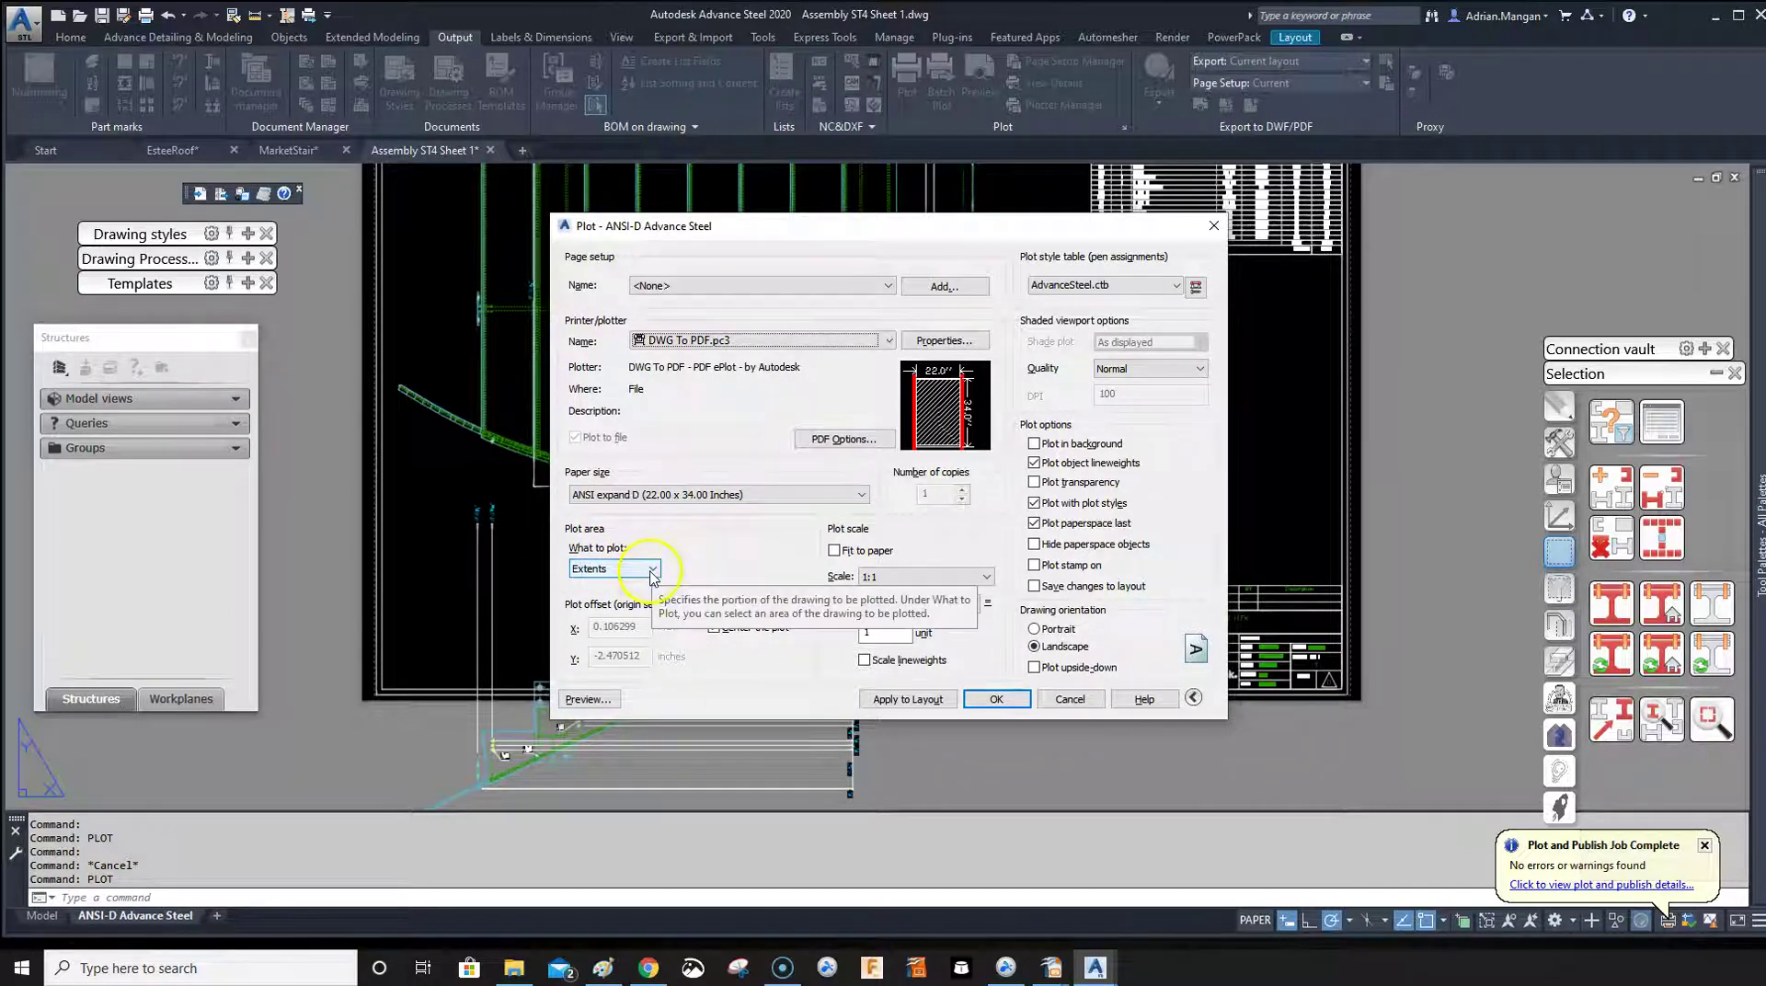
pyautogui.press('Escape')
pyautogui.scroll(-2, 671, 552)
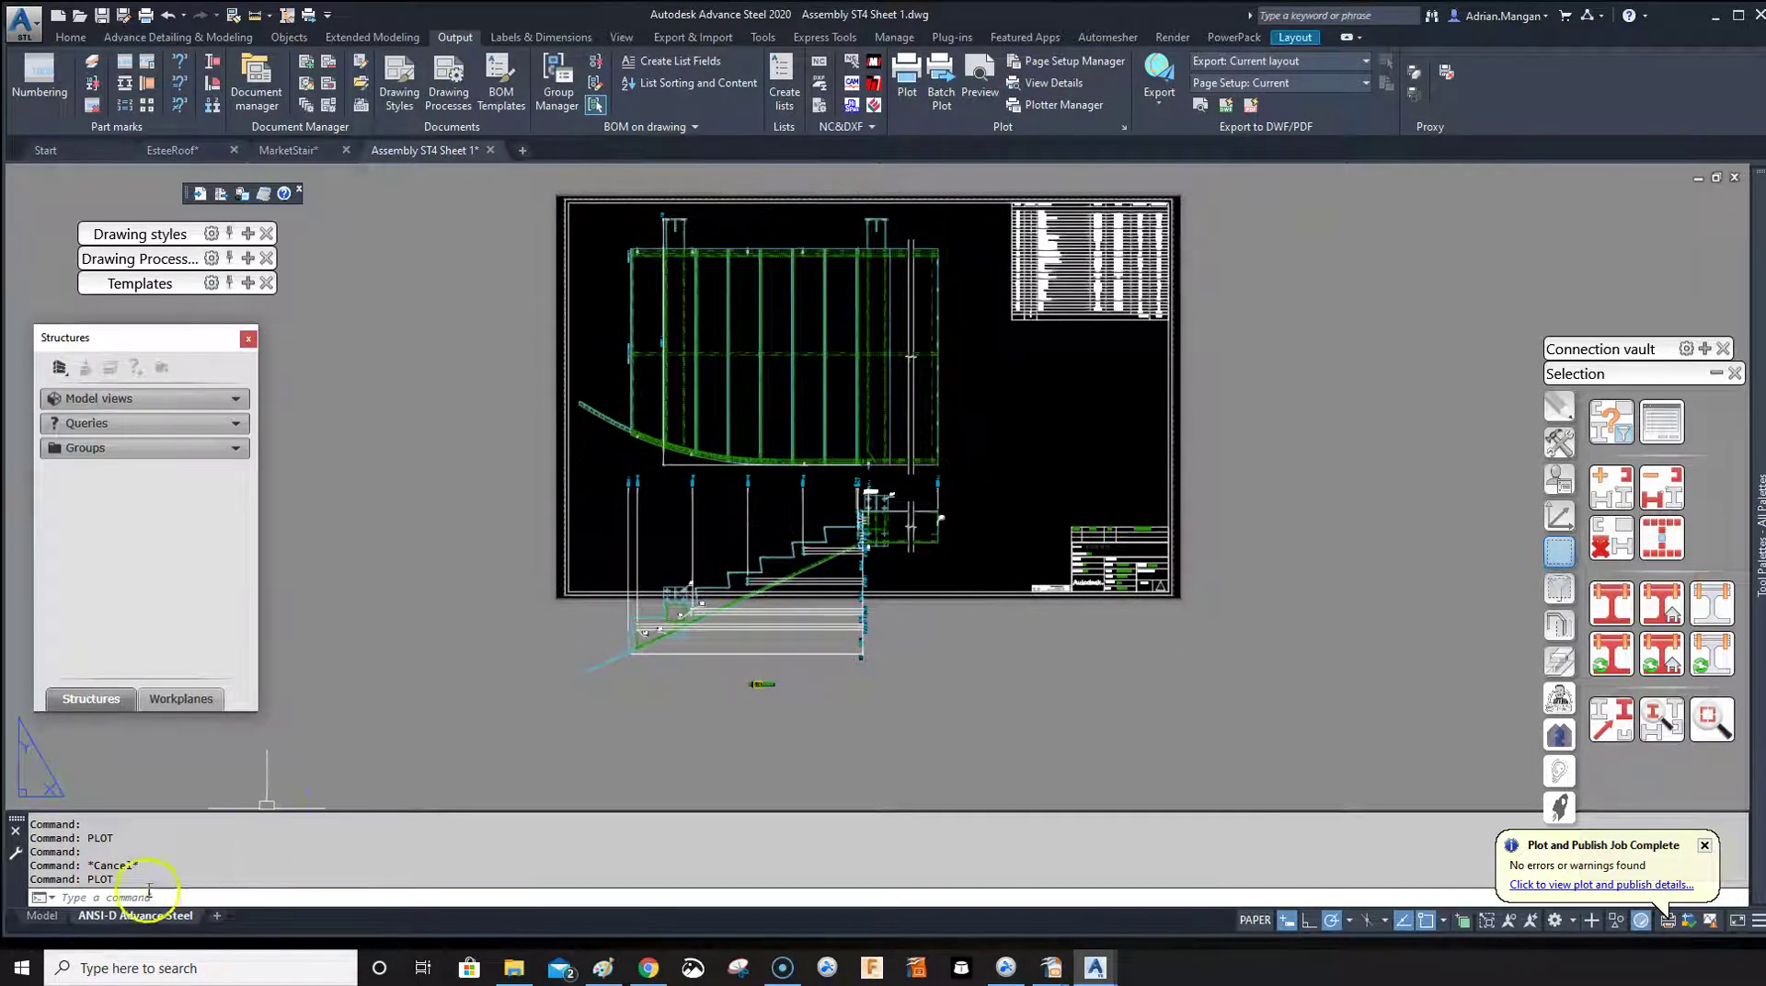
# - Change the ANSI-D layout's page setup to plot Layout instead of Extents
pyautogui.rightClick(142, 923)
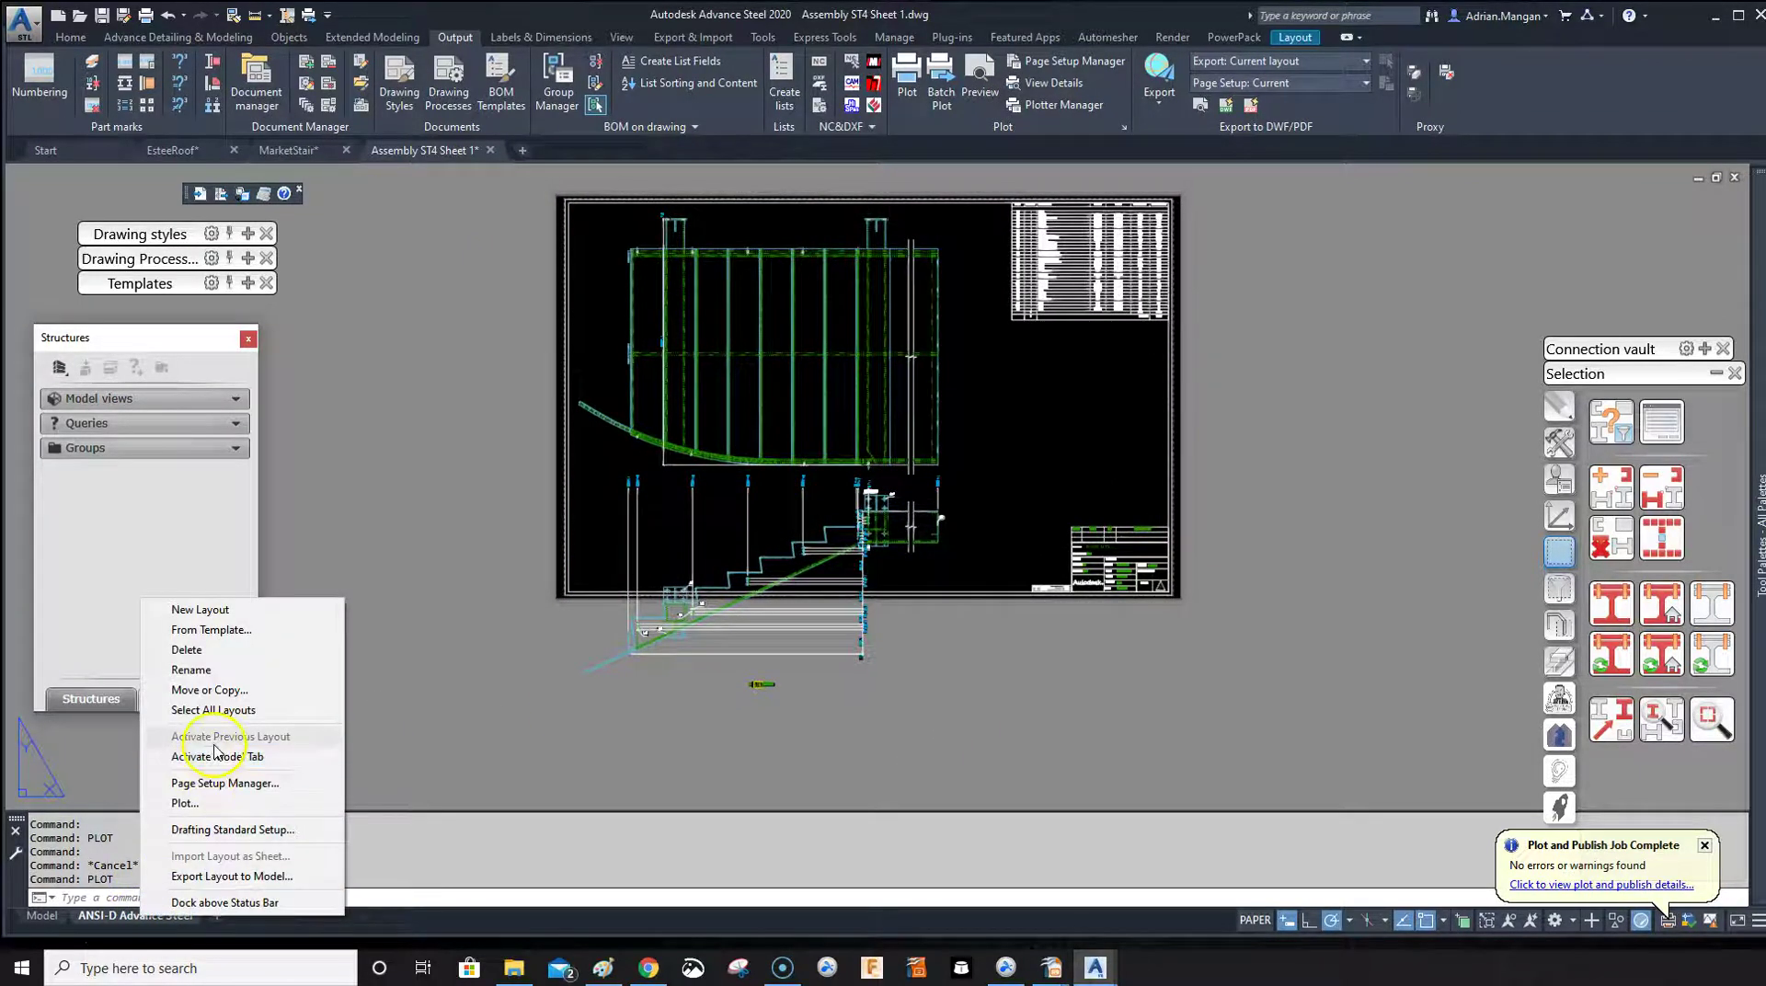
pyautogui.click(222, 784)
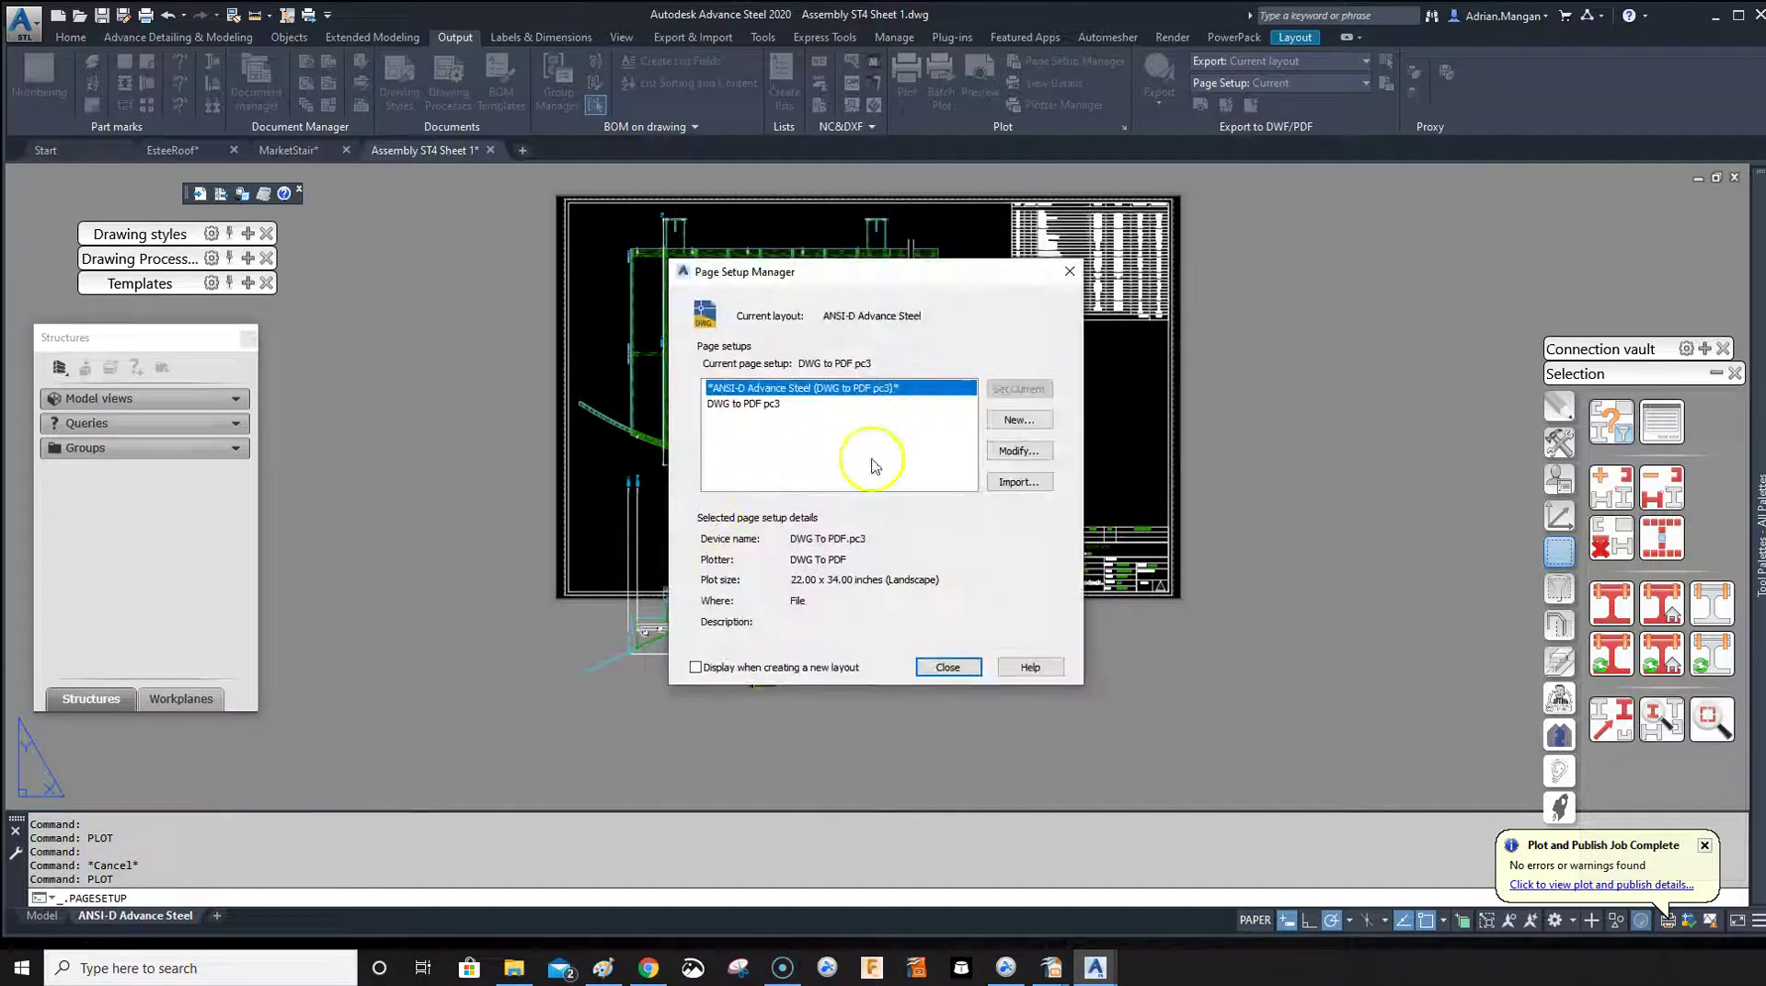
pyautogui.click(1018, 451)
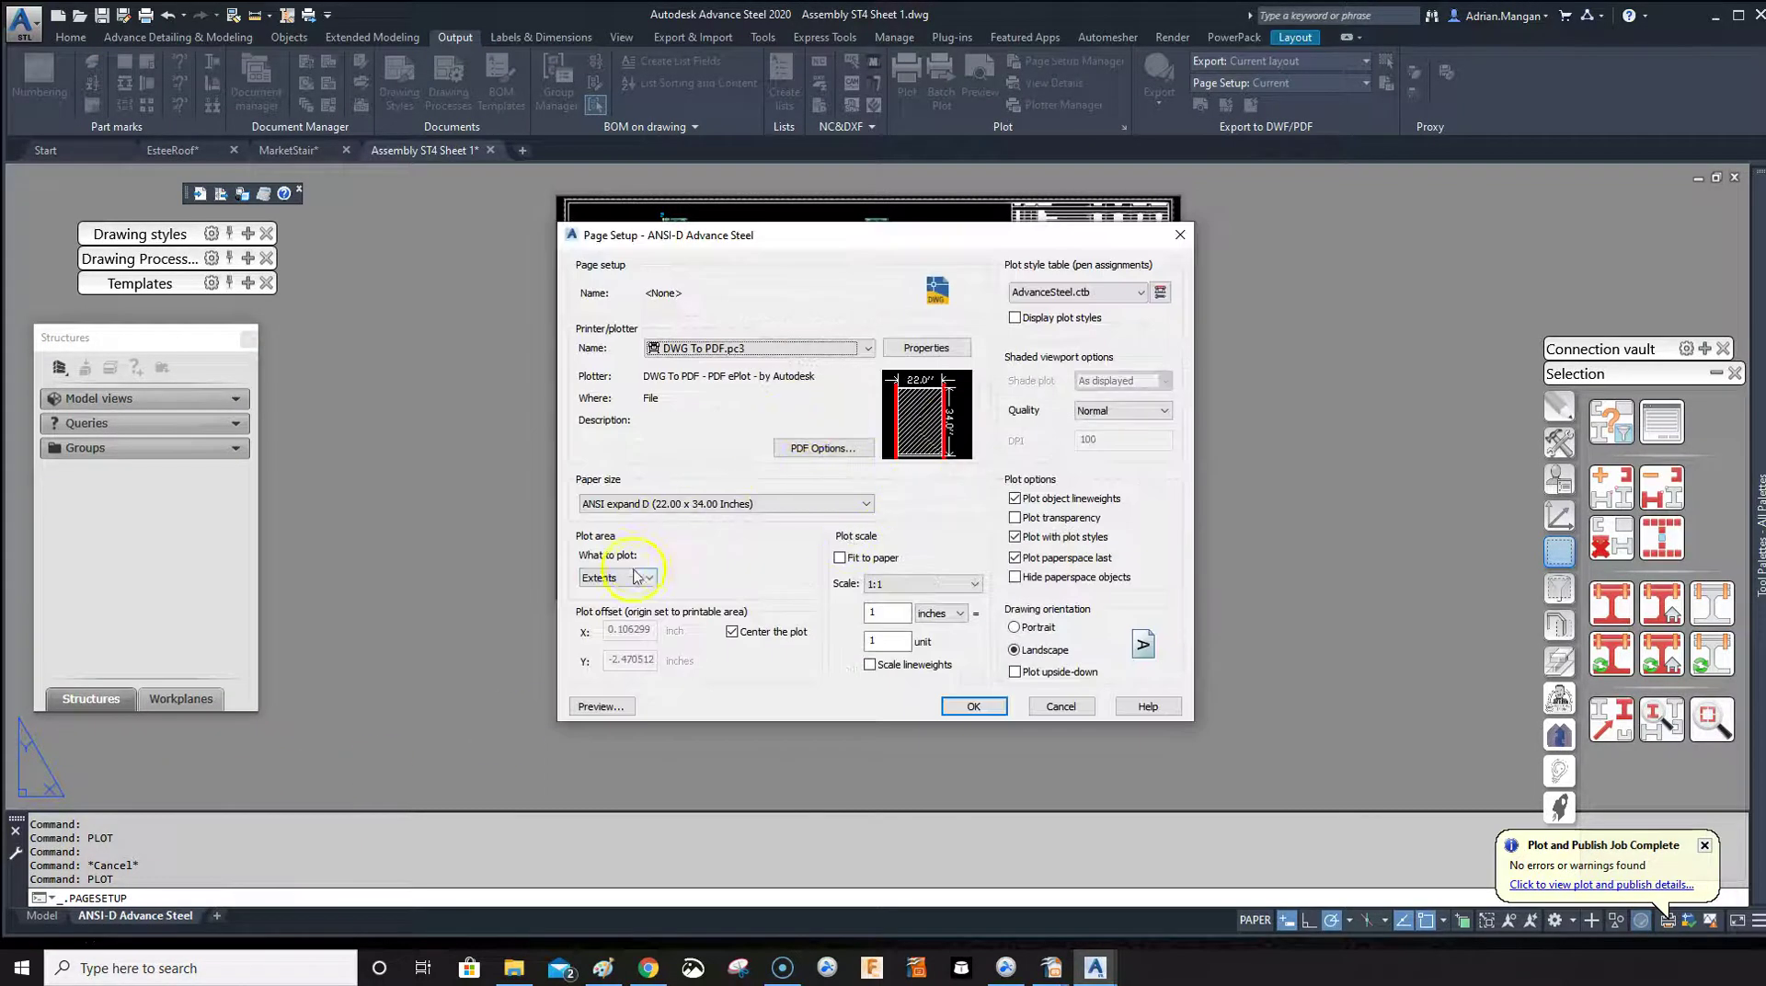
pyautogui.click(637, 578)
pyautogui.click(602, 594)
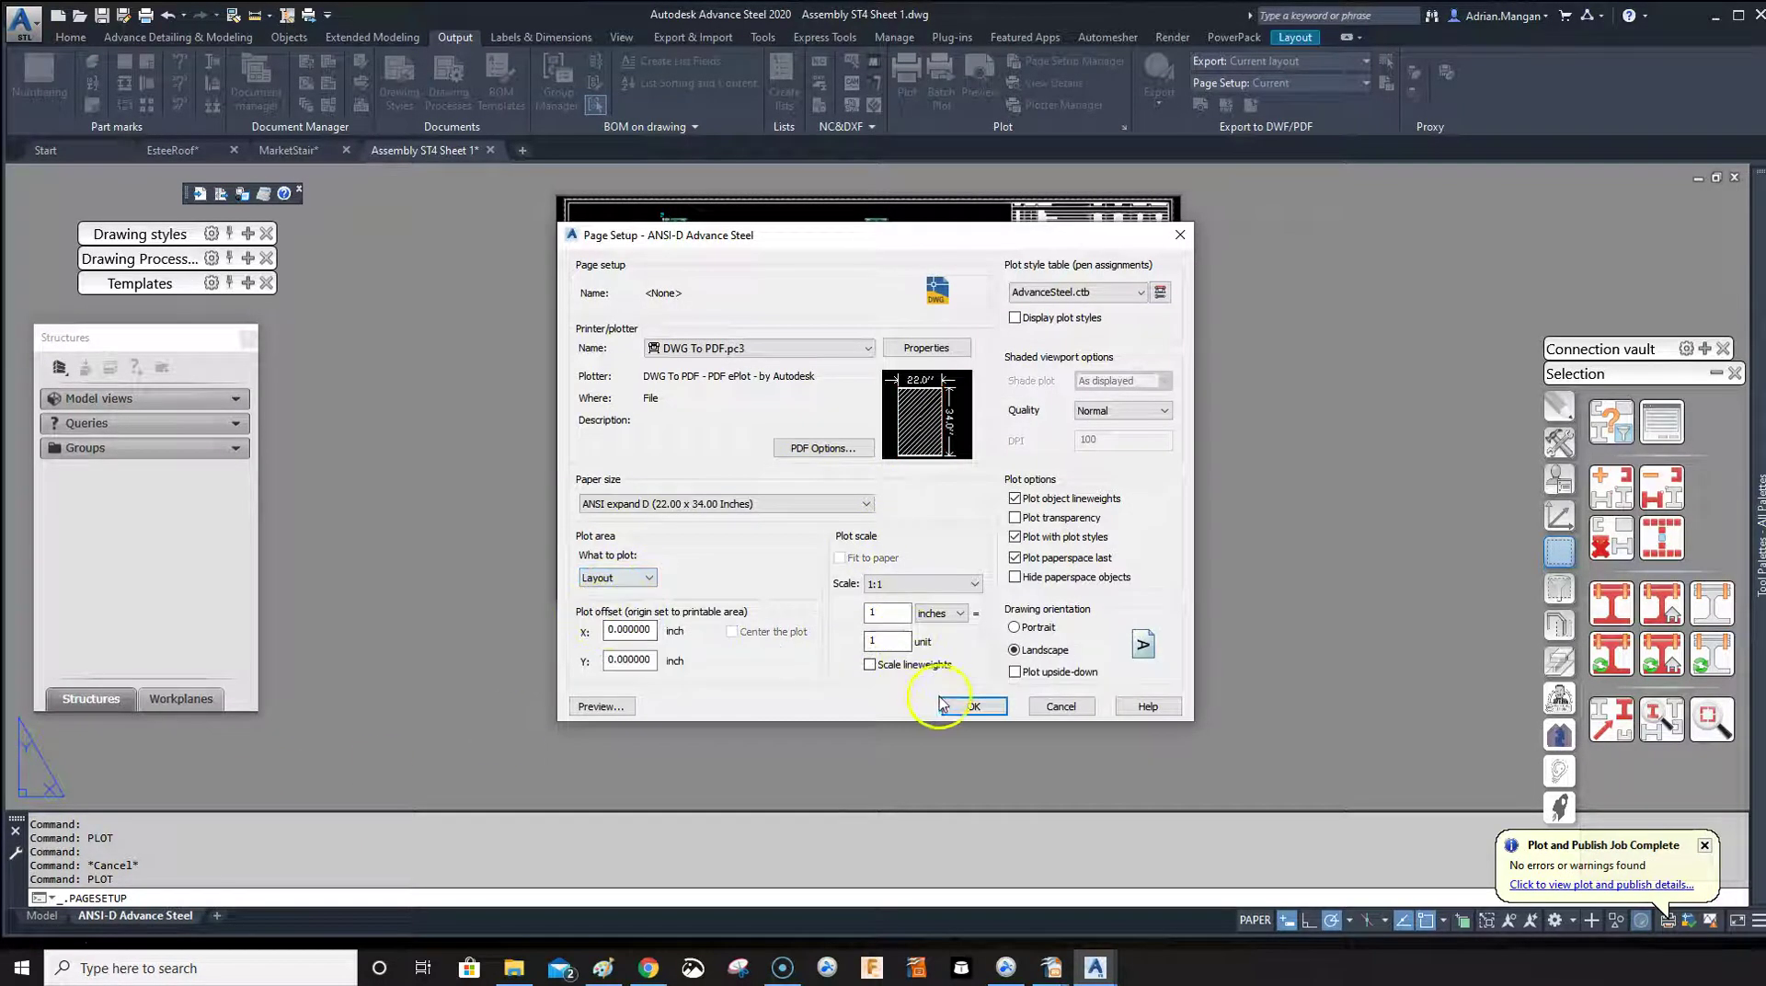
pyautogui.click(944, 704)
pyautogui.click(947, 668)
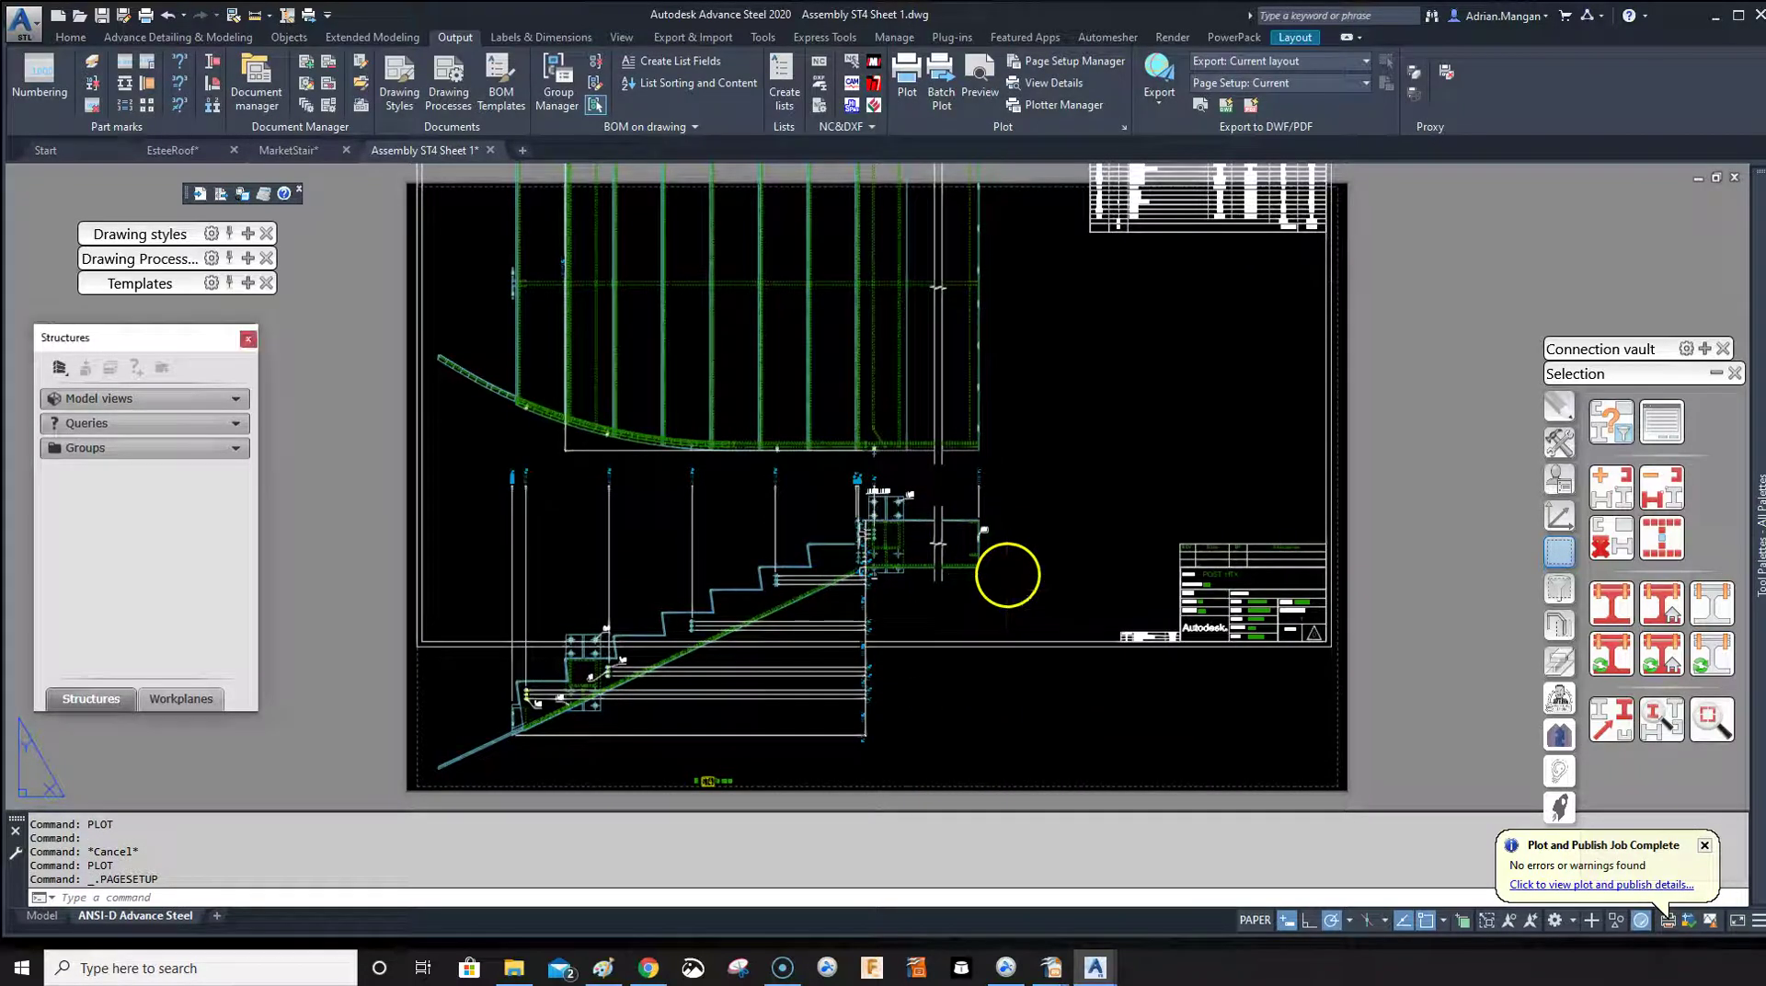
pyautogui.hotkey('ctrl', 'p')
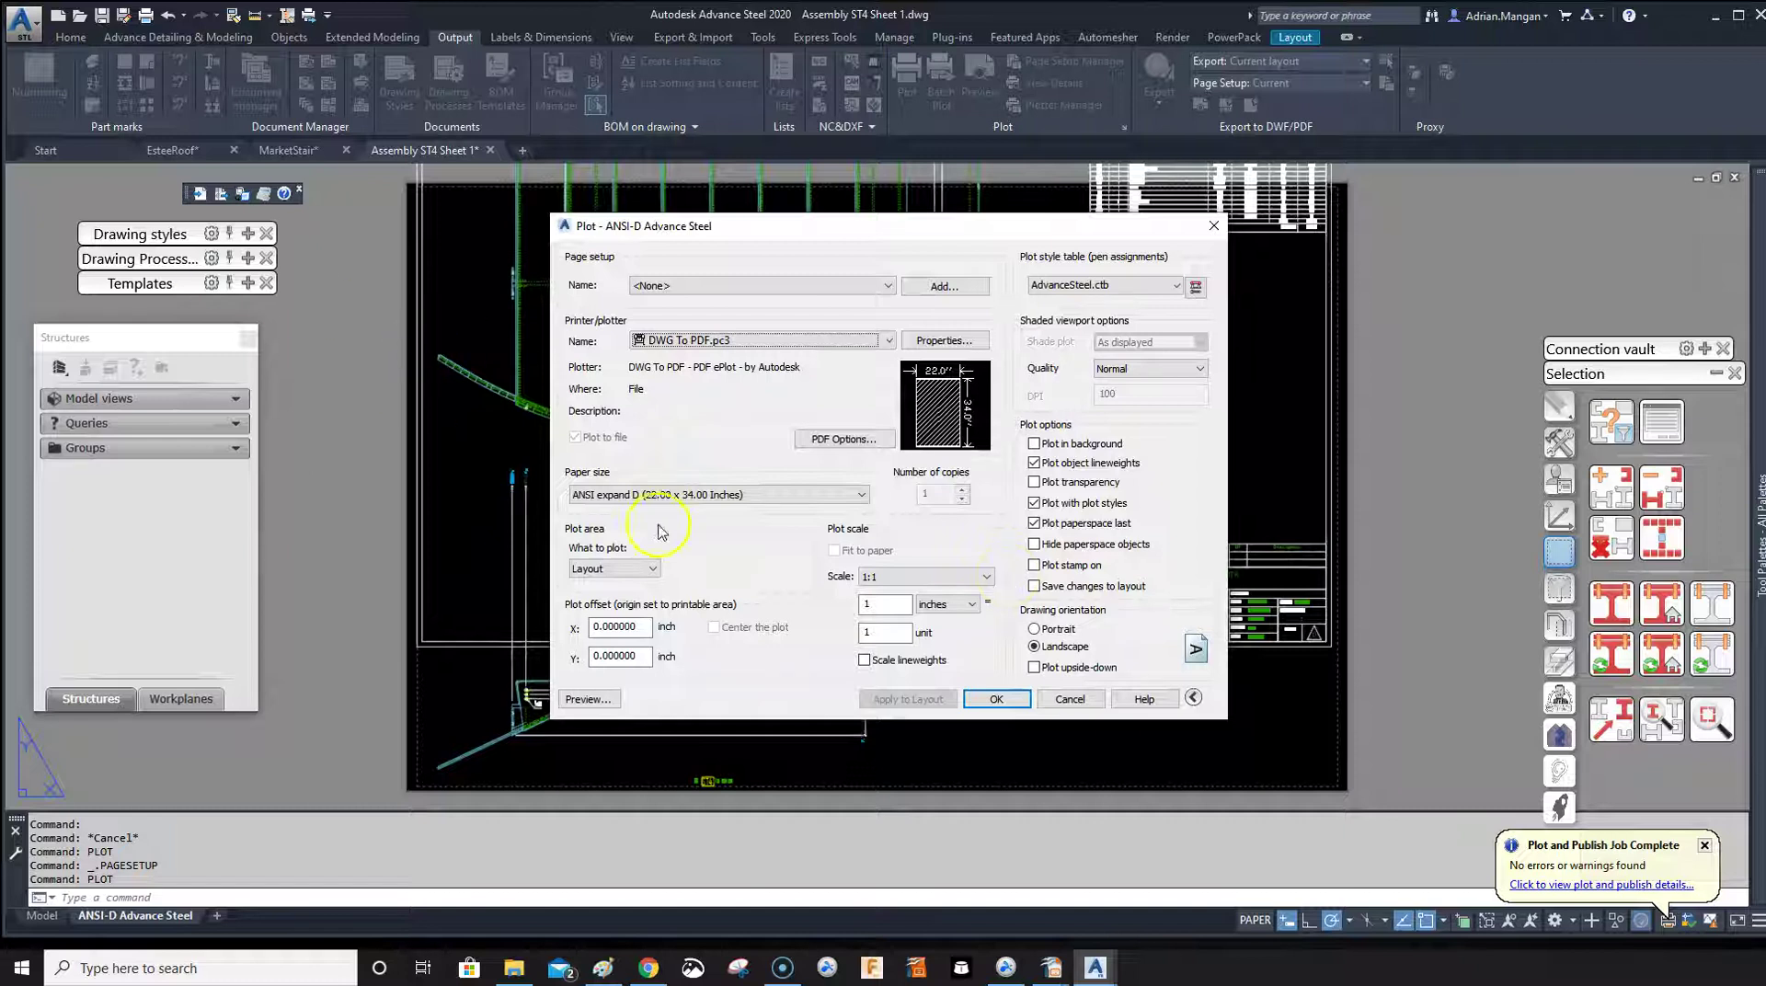
pyautogui.click(1021, 703)
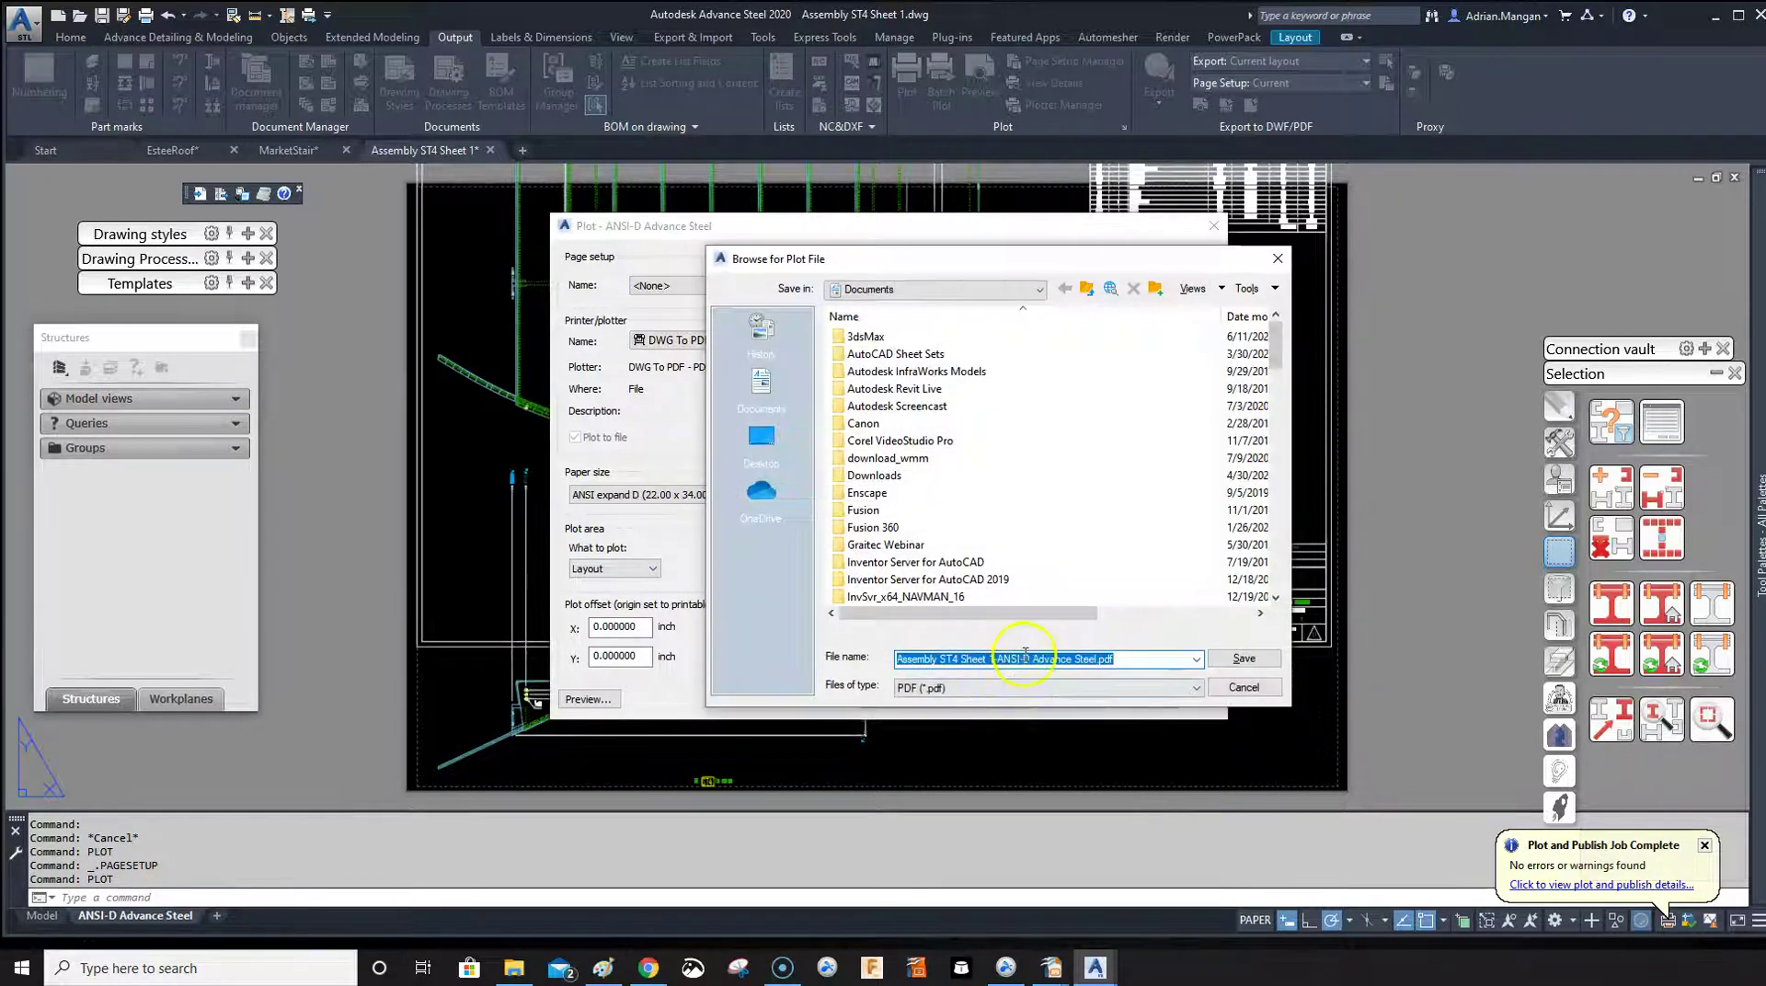
pyautogui.click(1143, 683)
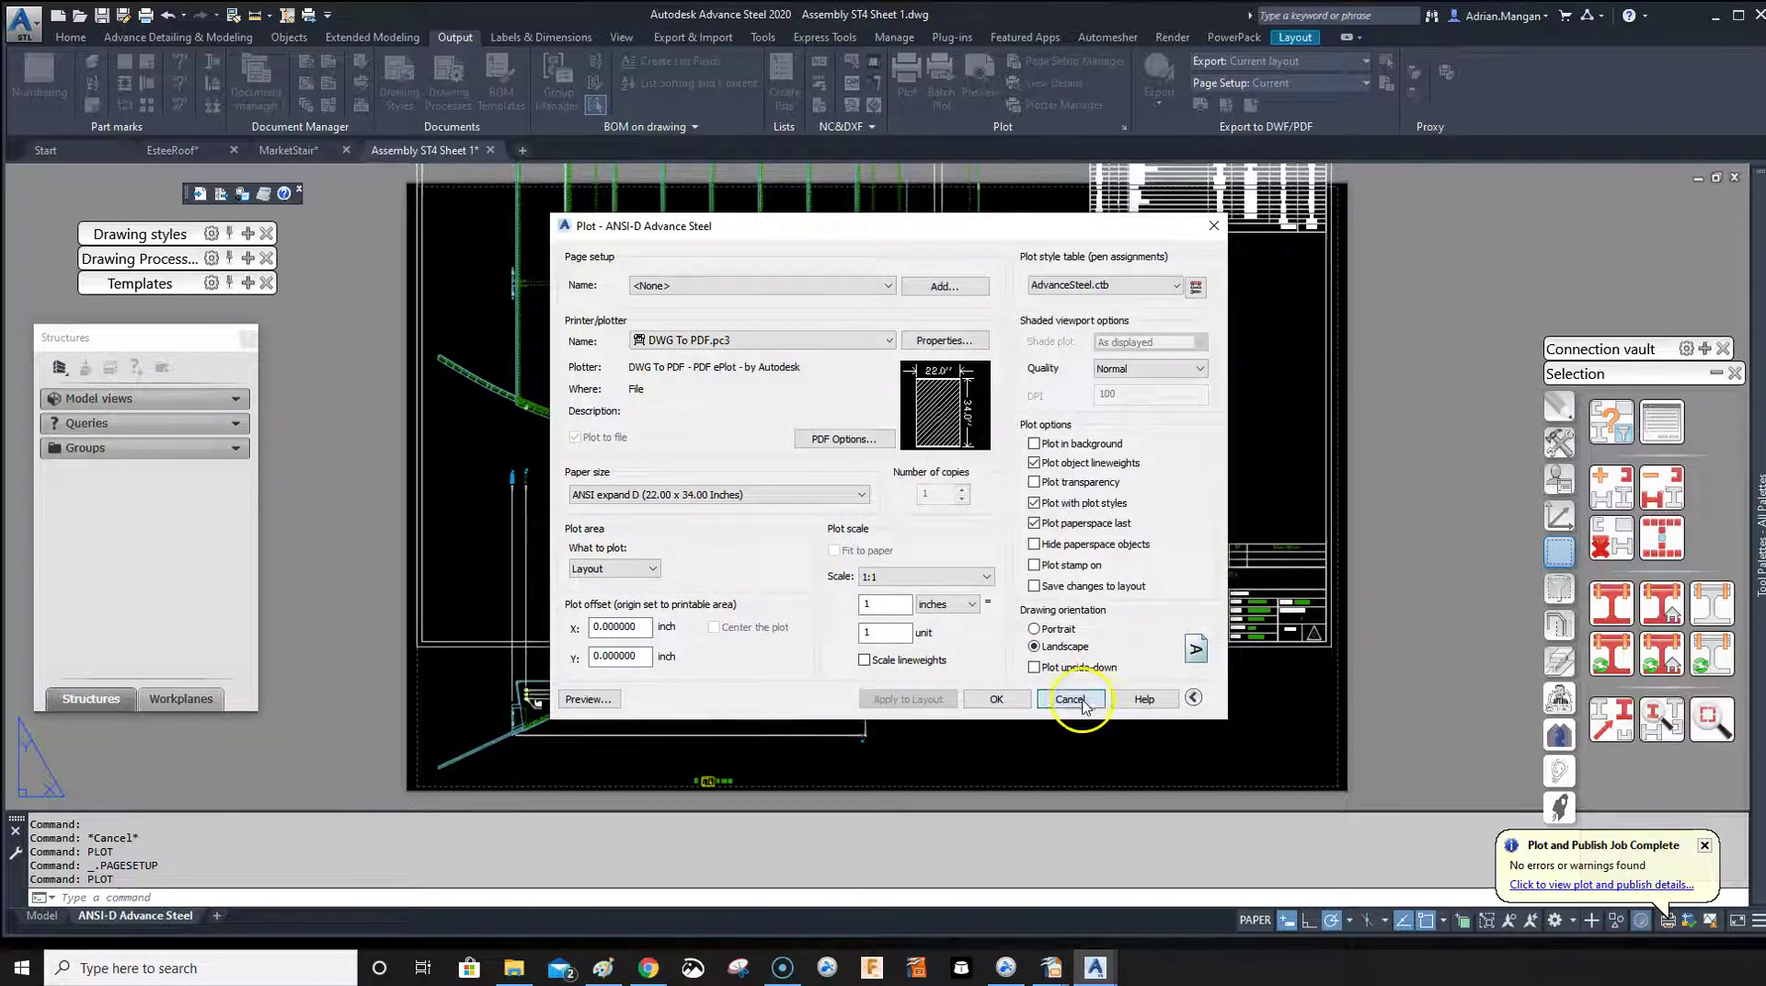
pyautogui.click(1070, 699)
pyautogui.scroll(-3, 1012, 534)
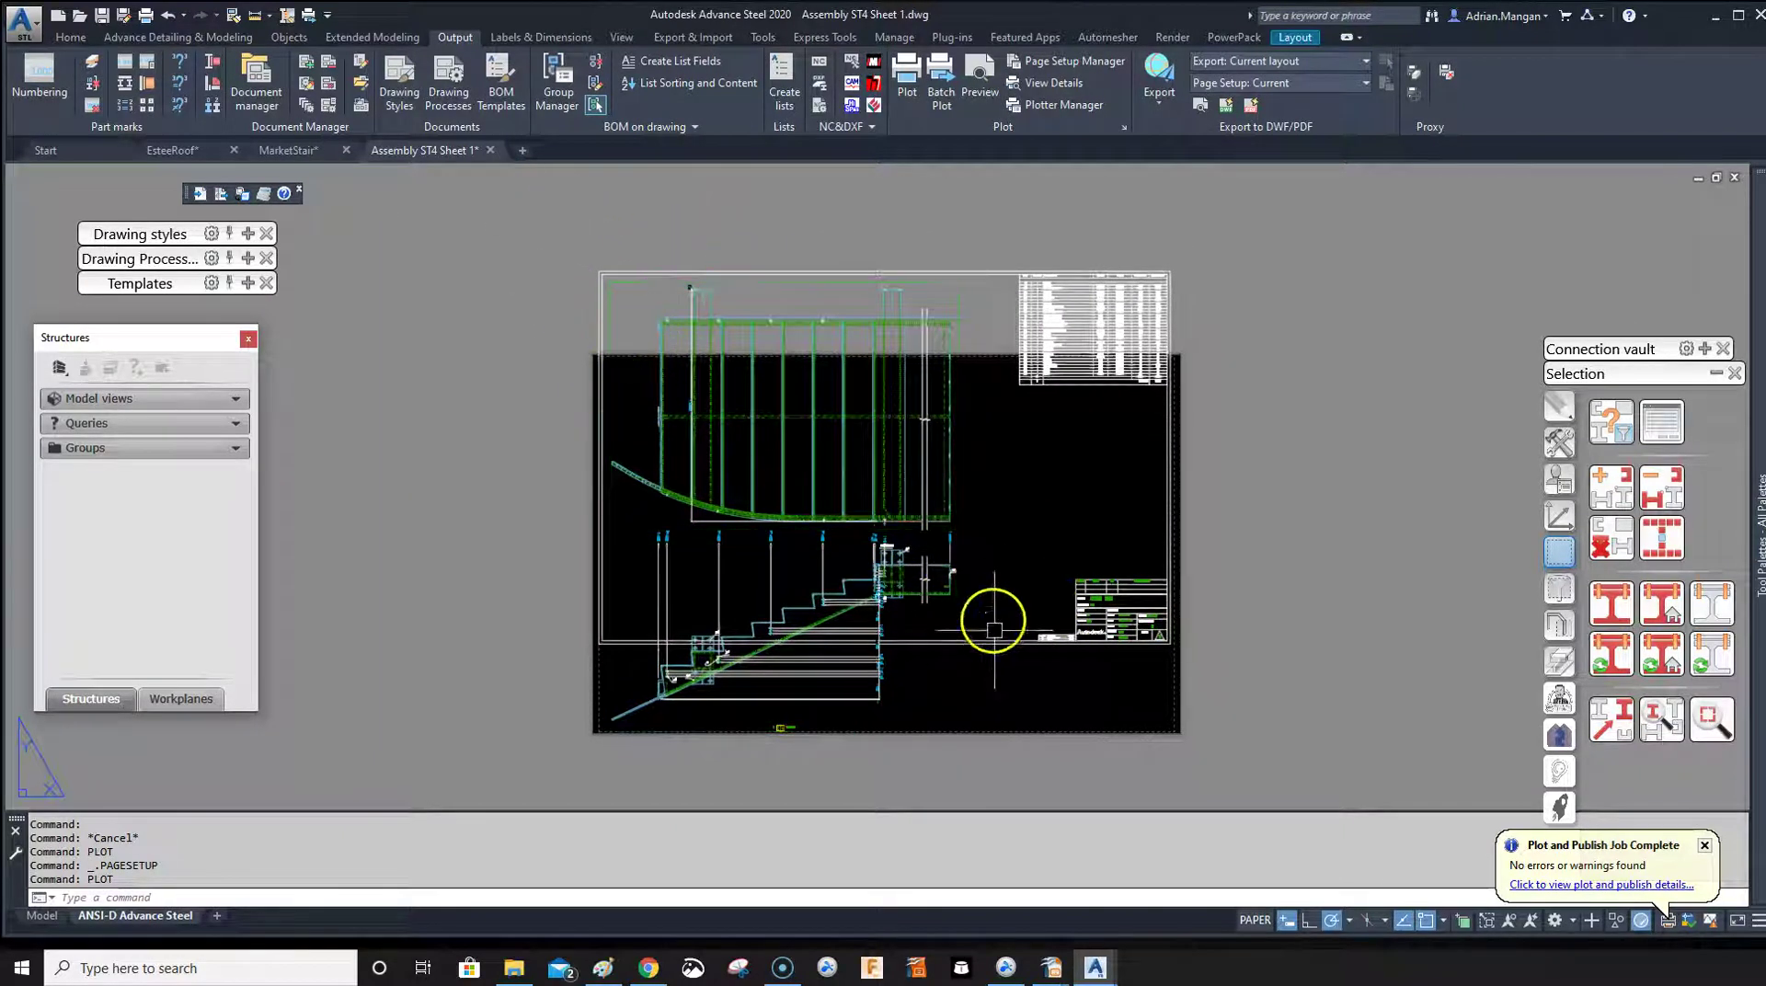
pyautogui.scroll(-1, 997, 619)
pyautogui.scroll(1, 950, 631)
pyautogui.scroll(2, 889, 650)
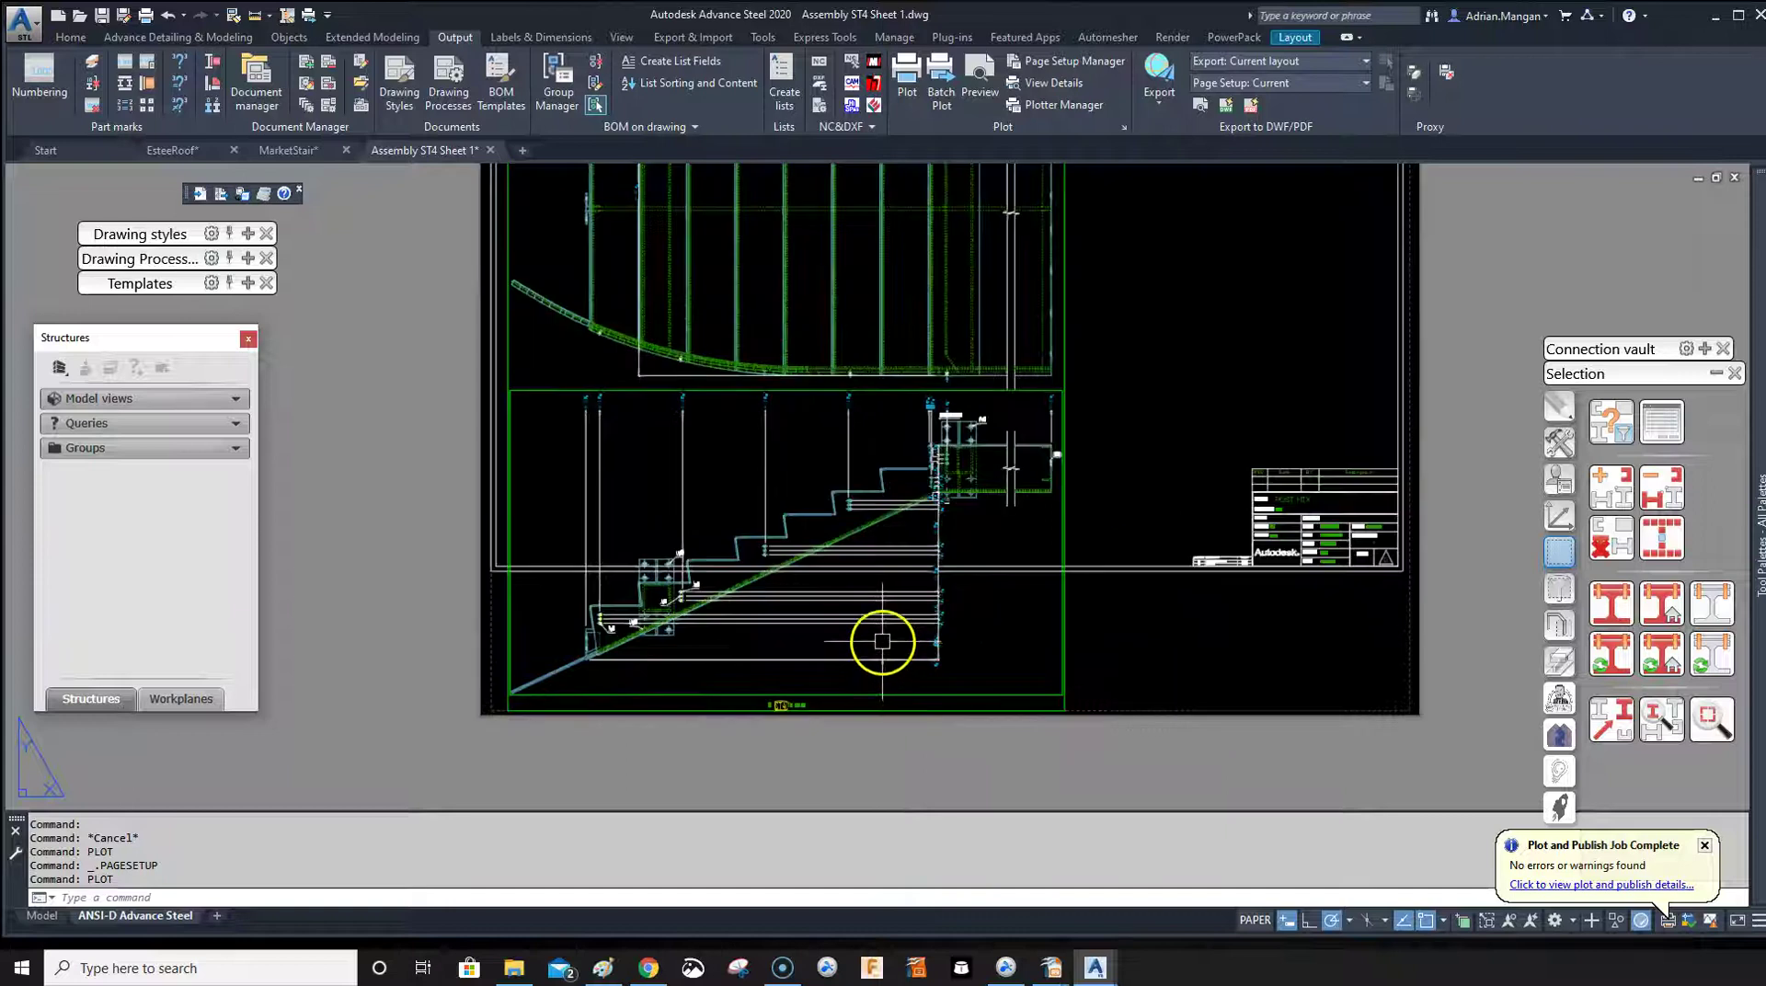
# - Close Assembly ST4 Sheet 1 without saving, return to MarketStair, and switch to File Explorer
pyautogui.click(490, 151)
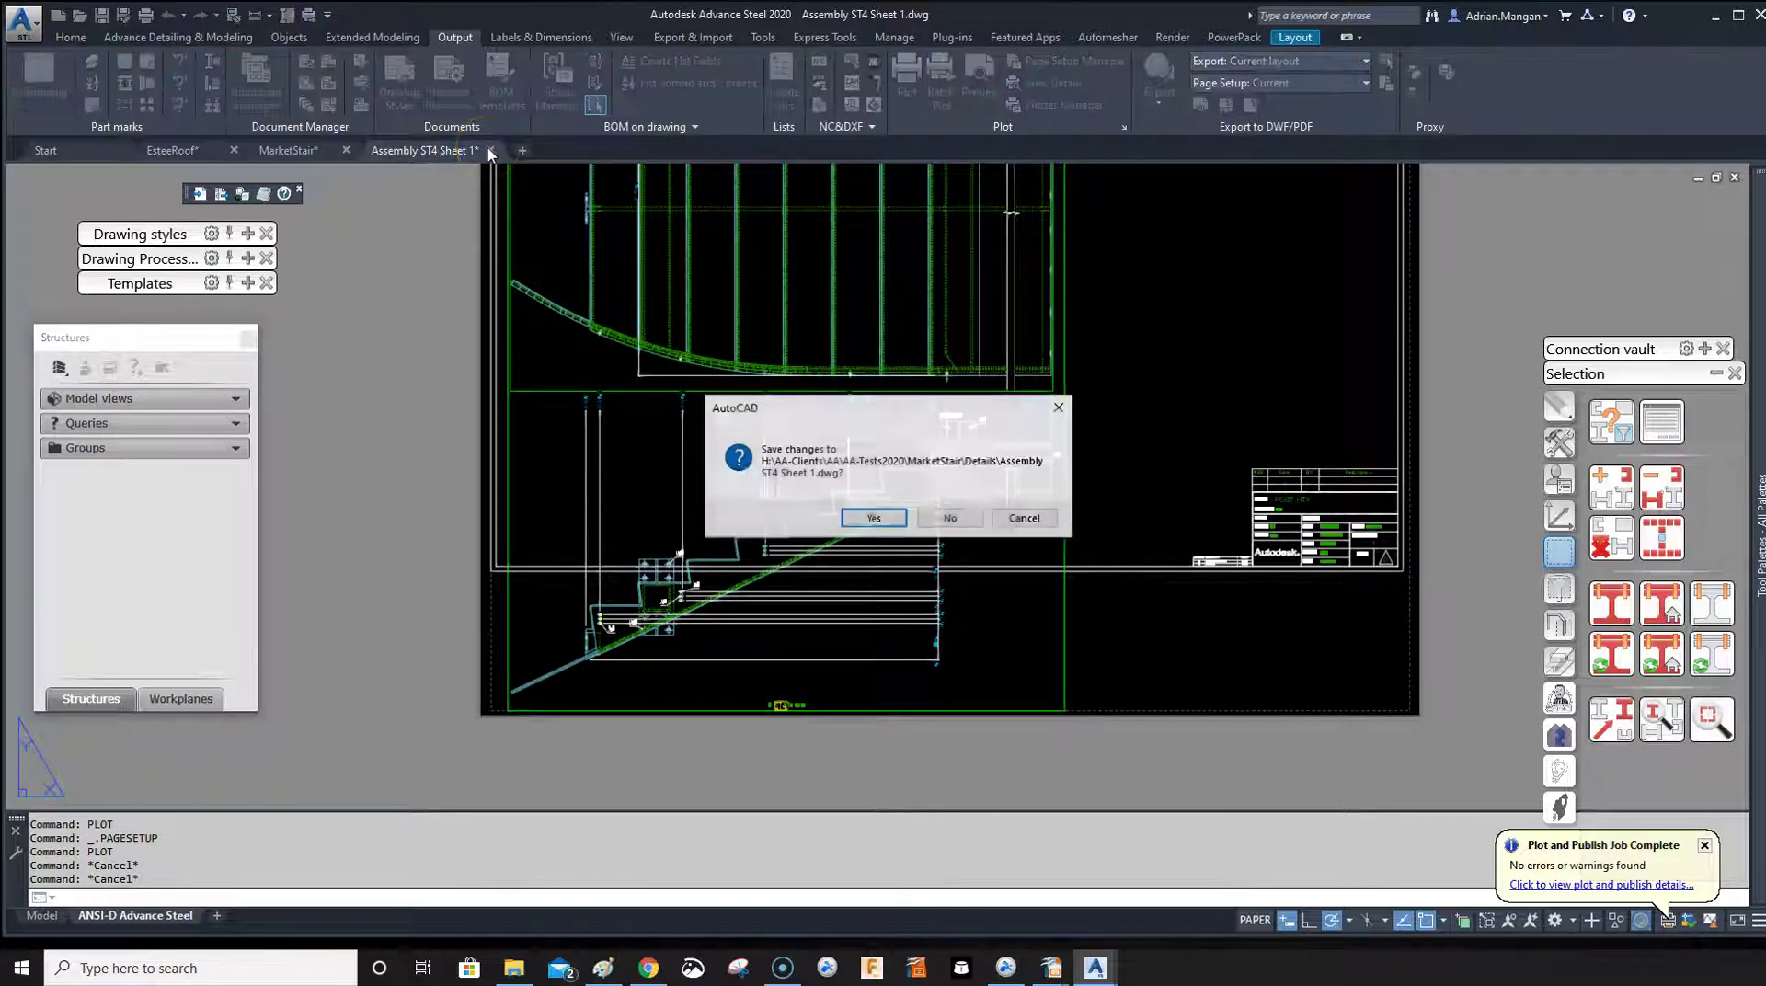
pyautogui.click(933, 520)
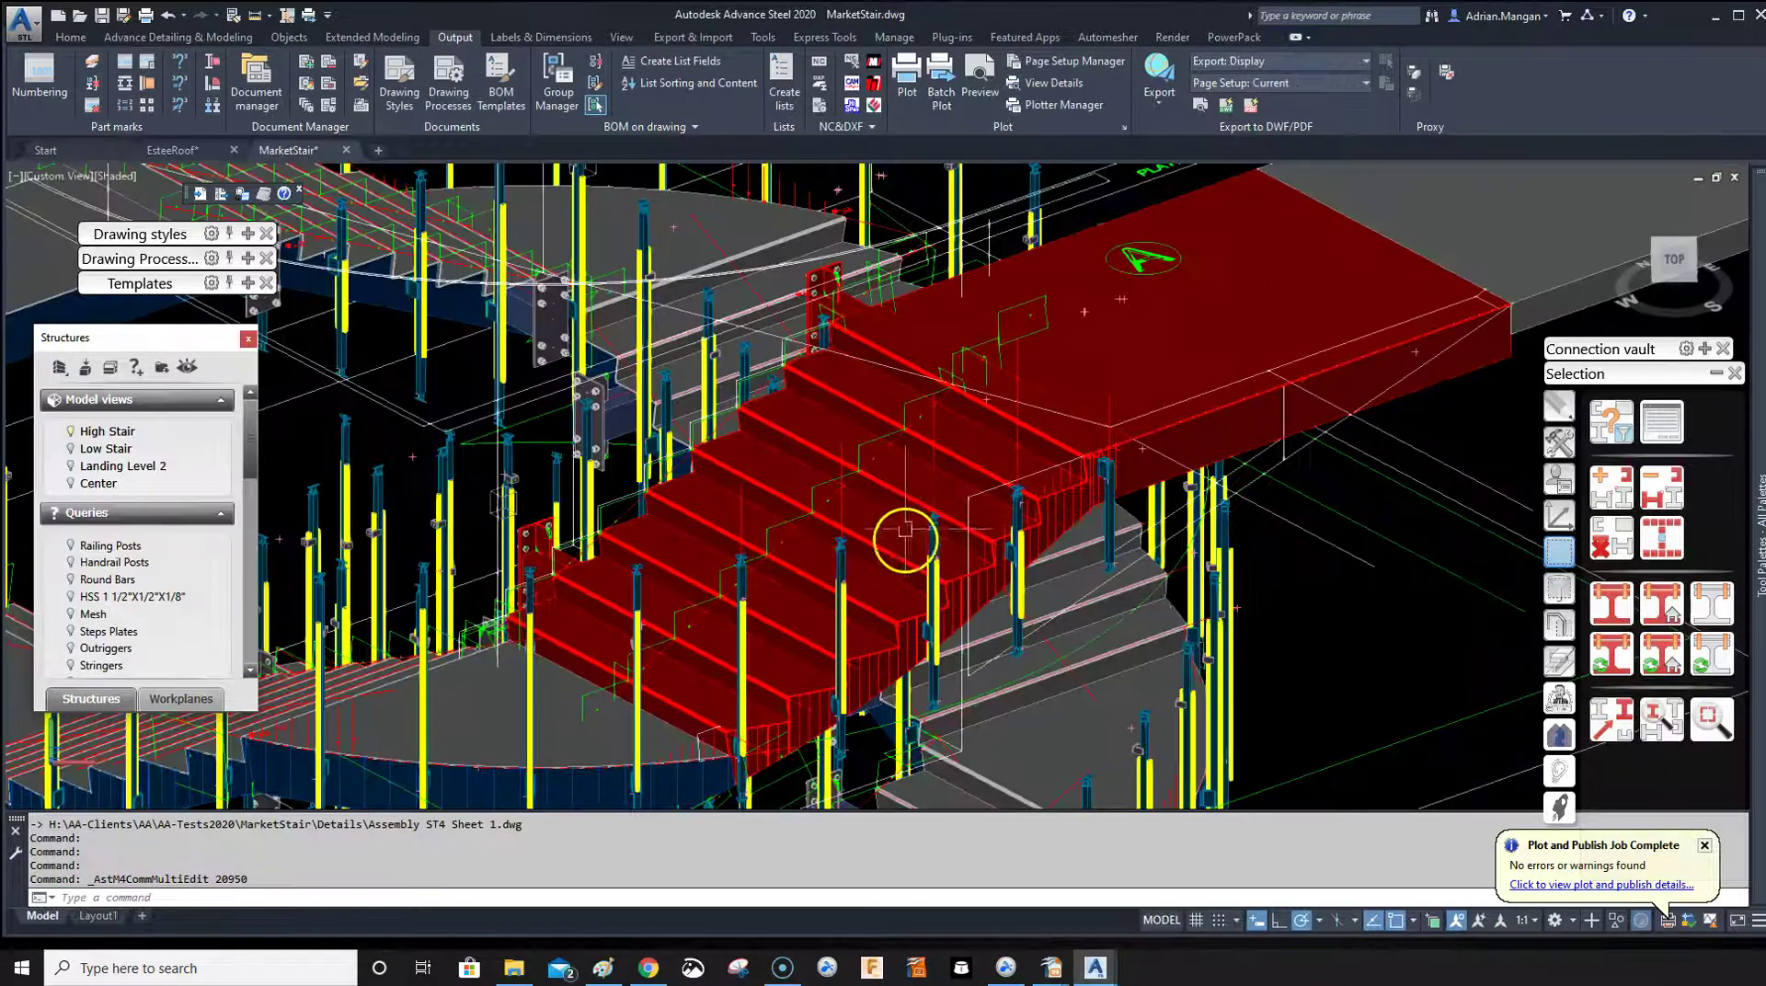
pyautogui.scroll(-4, 784, 390)
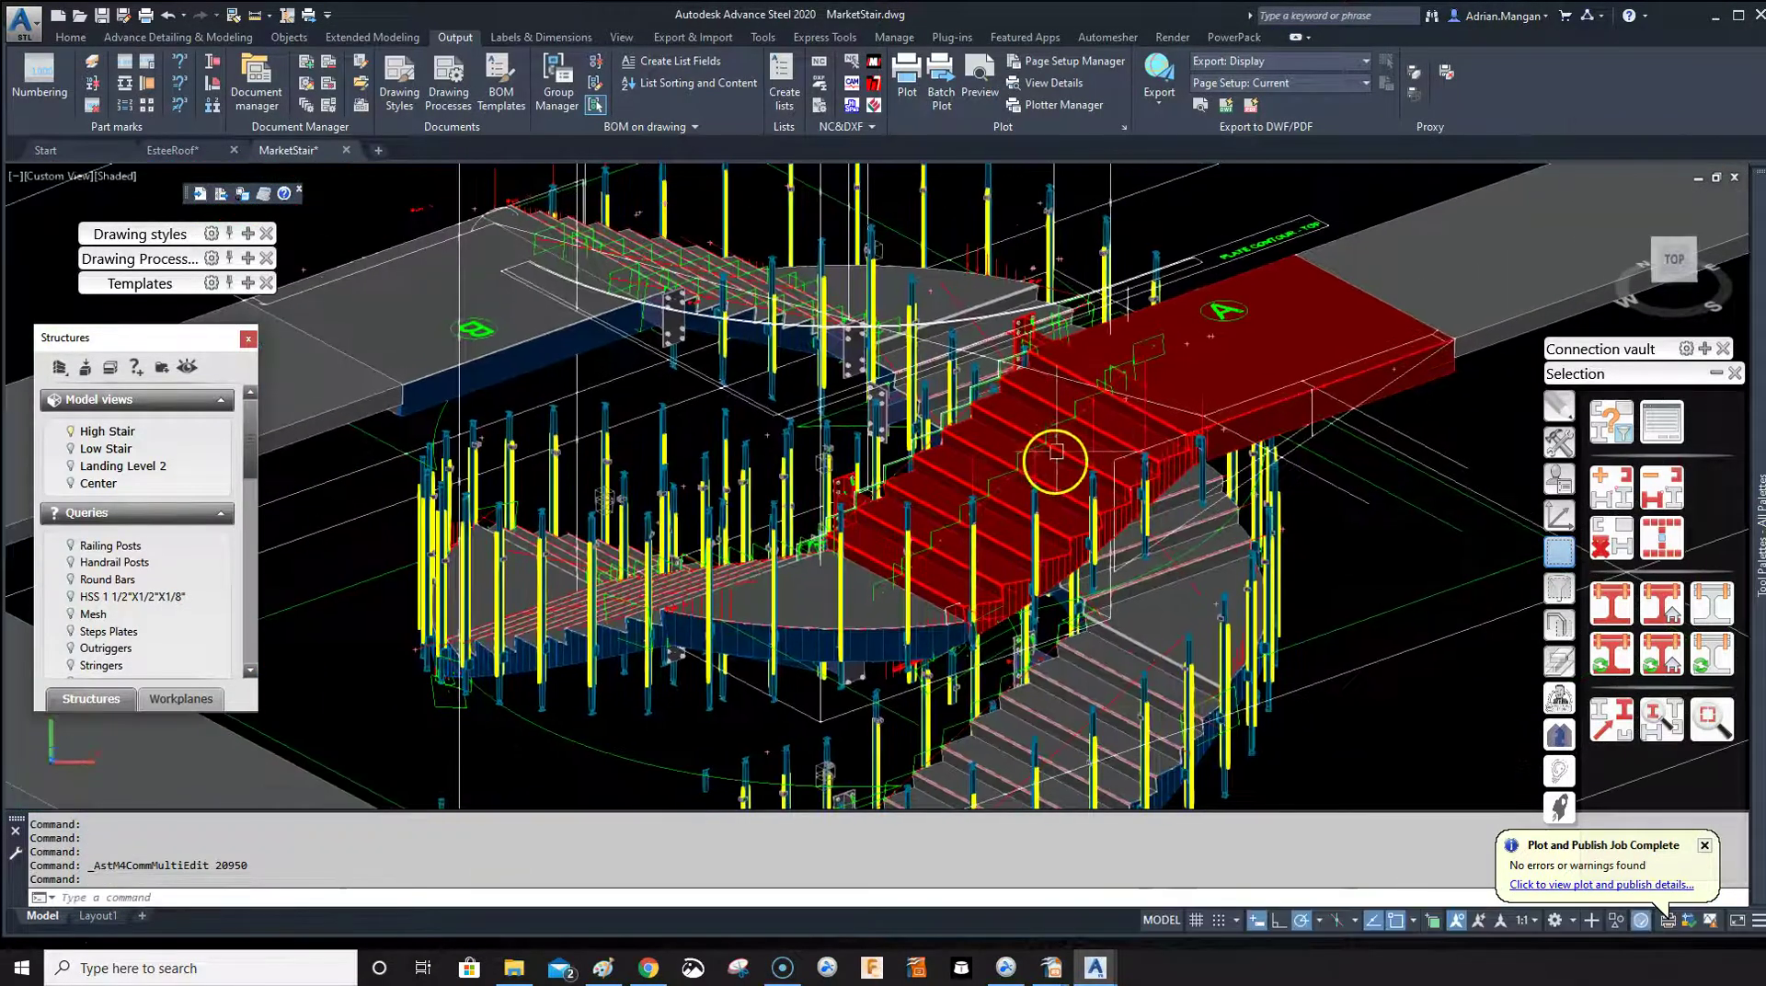
pyautogui.moveTo(943, 457); pyautogui.dragTo(875, 383, button='middle')
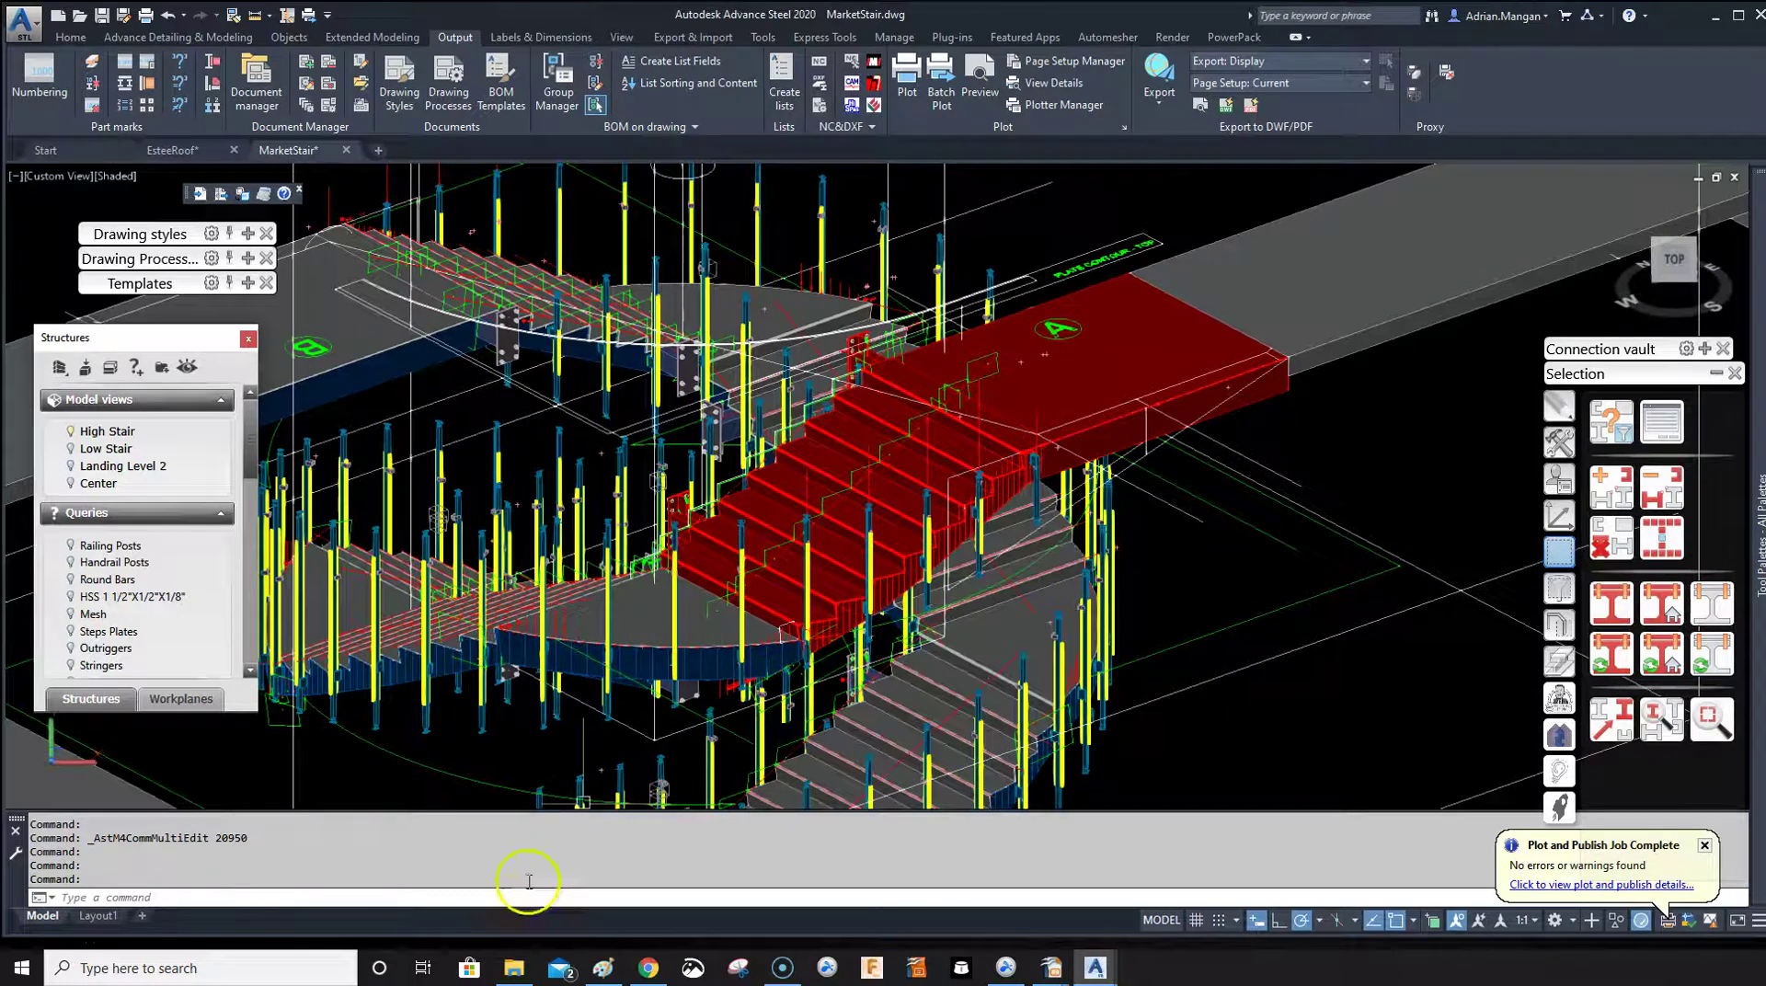
pyautogui.click(515, 973)
# - Navigate to the Advance Steel 2020 USA\Shared\Support\Prototypes folder
pyautogui.click(965, 408)
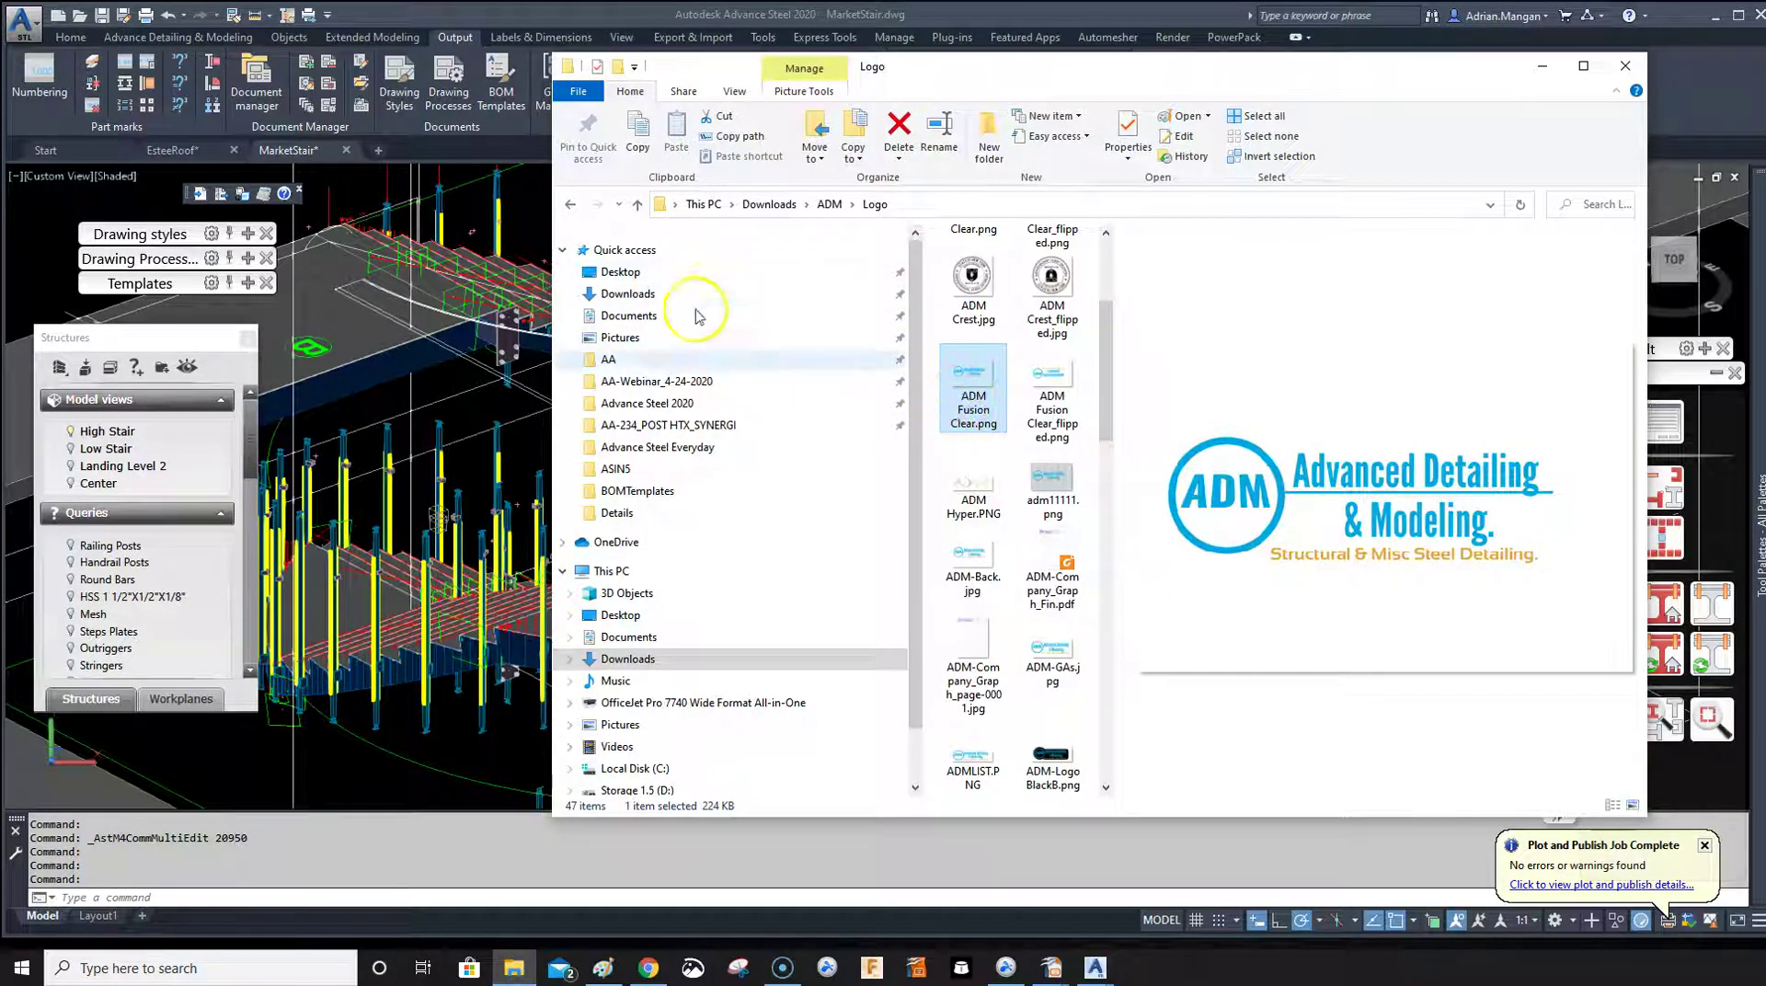
pyautogui.click(667, 403)
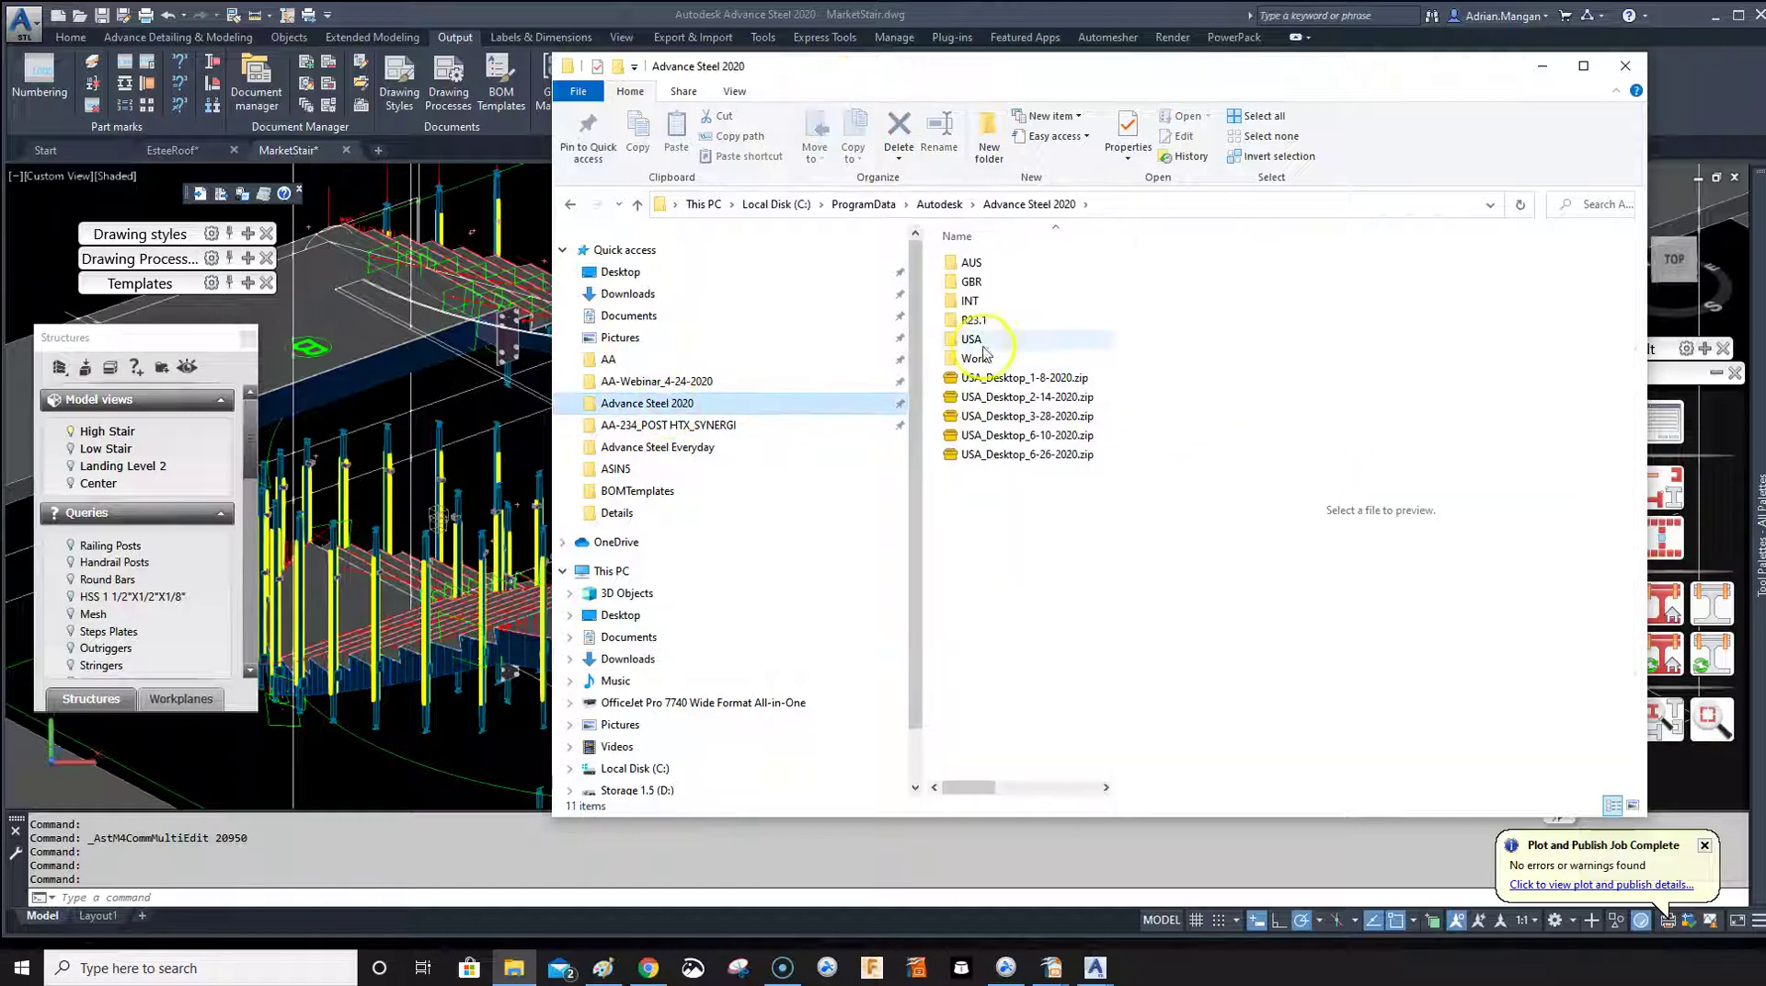
pyautogui.doubleClick(972, 339)
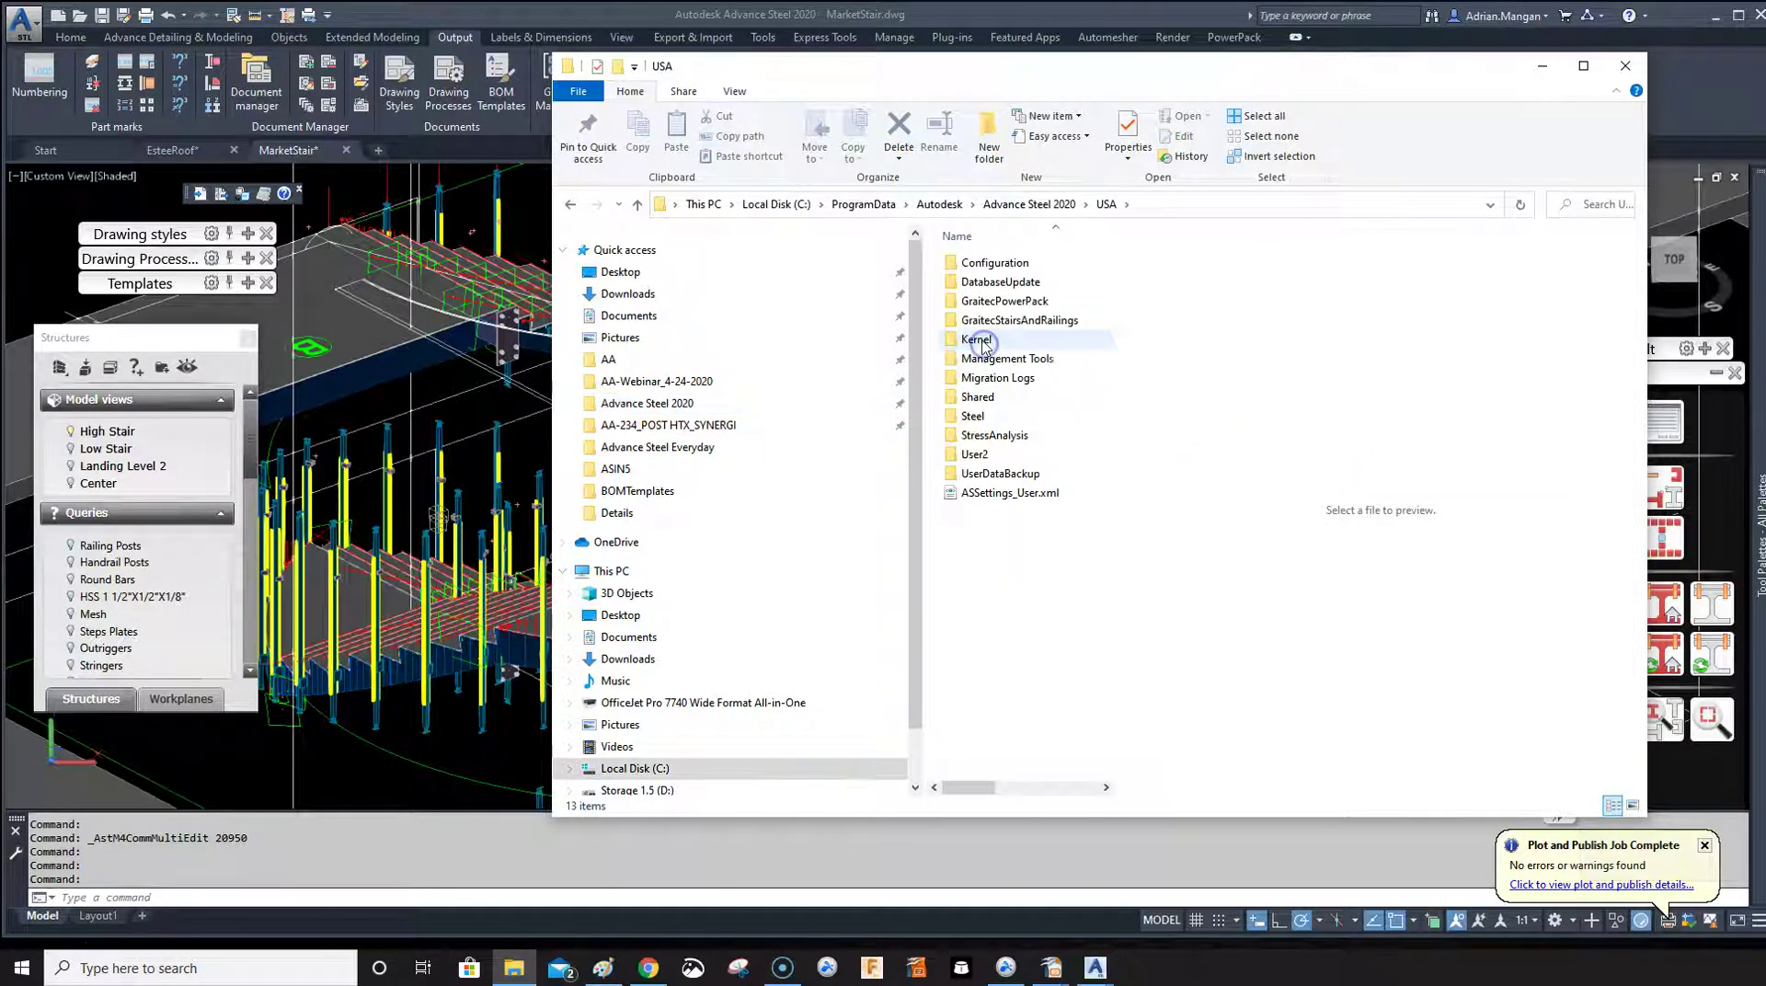
pyautogui.doubleClick(977, 396)
pyautogui.doubleClick(993, 338)
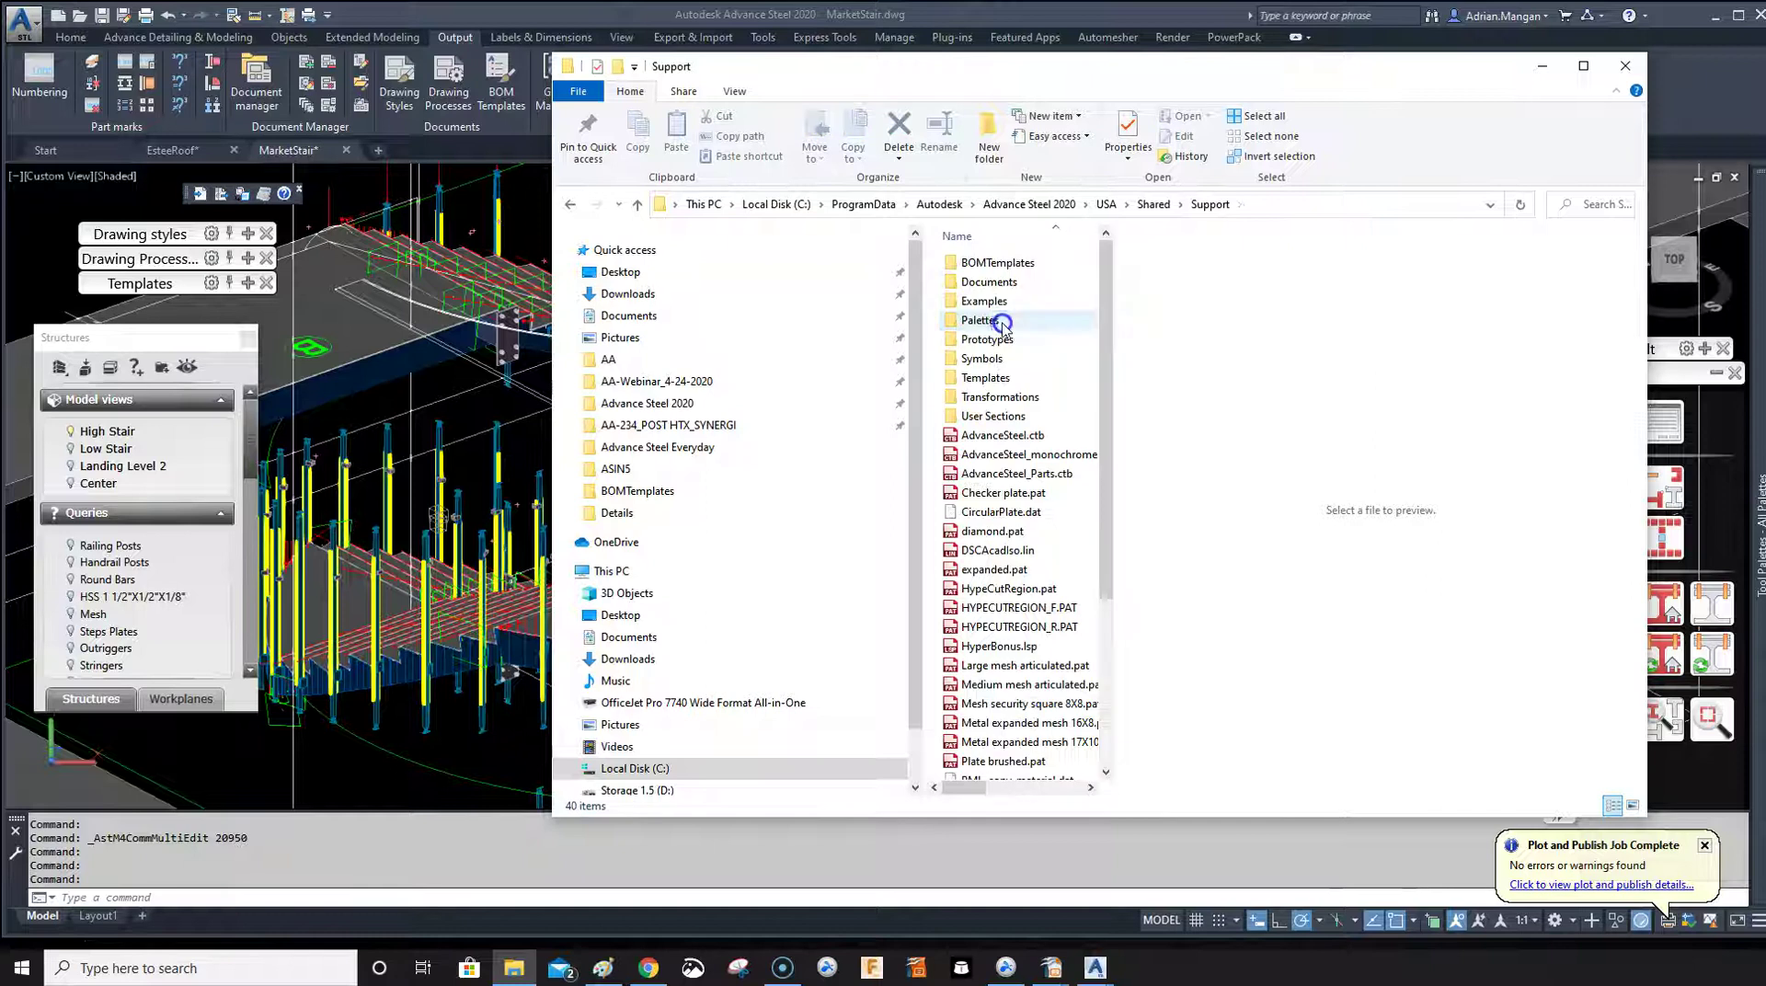
pyautogui.doubleClick(988, 340)
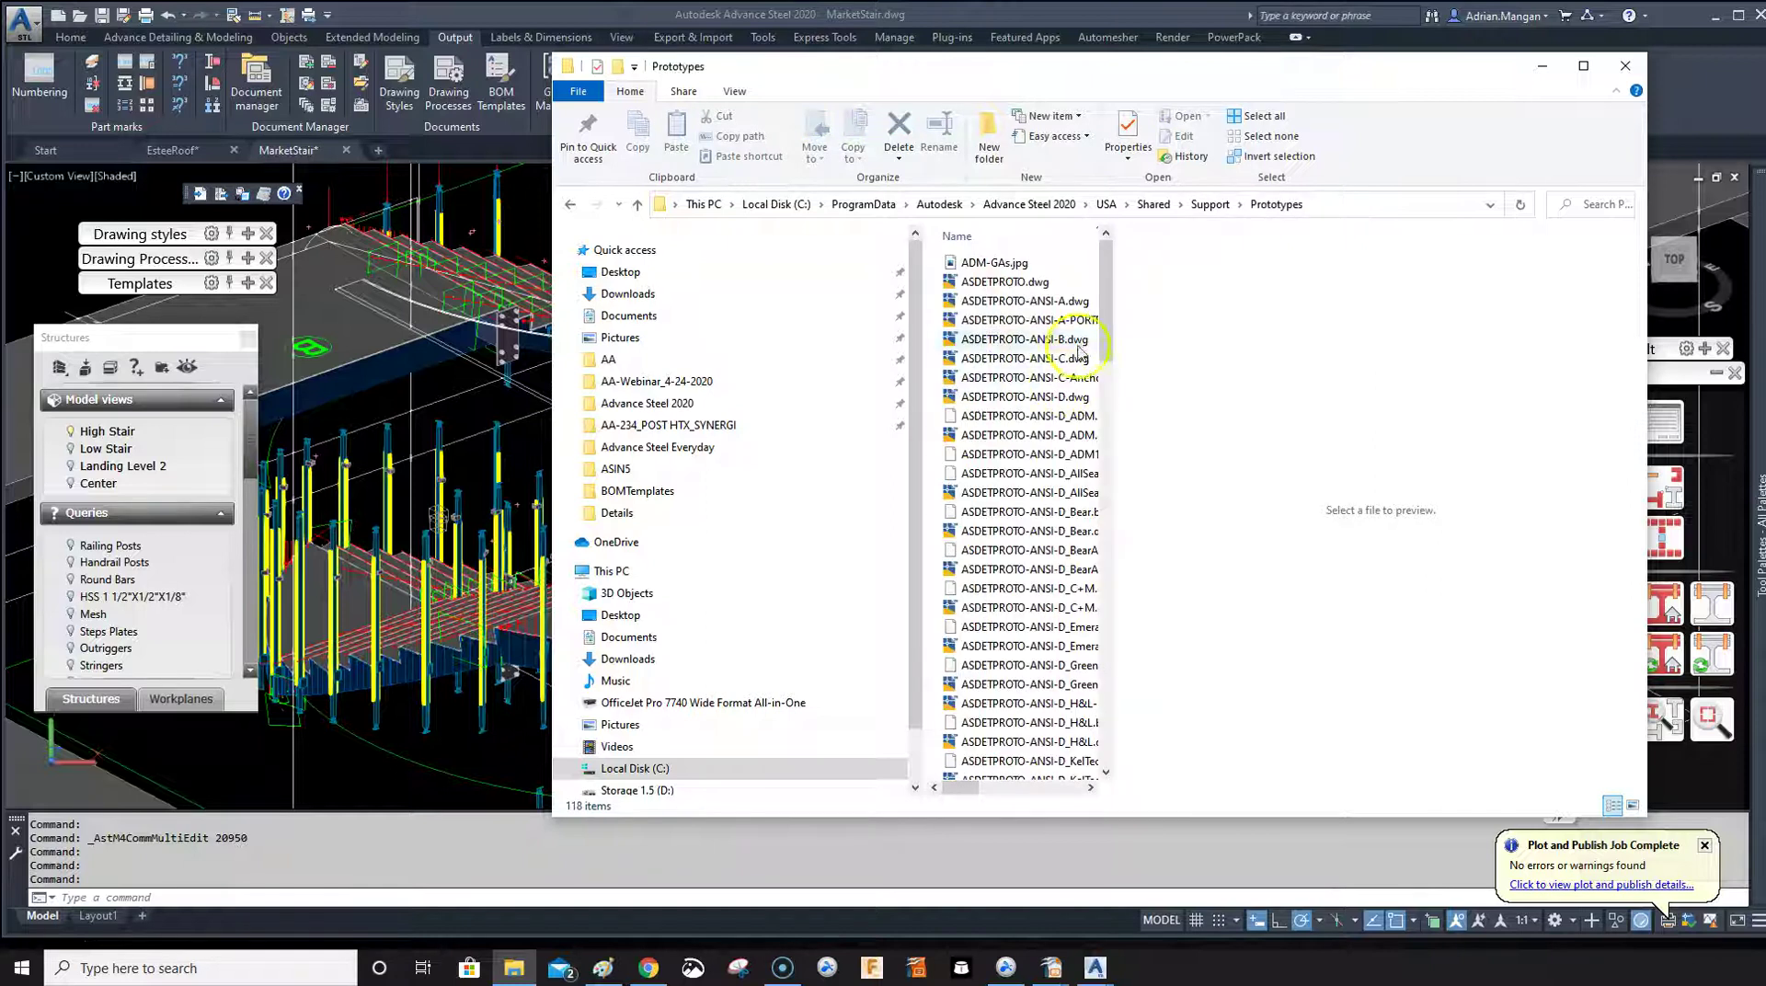
# - Find ASDETPROTO-Assembly-ANSI-D_ADM.dwg in the file list and copy it
pyautogui.moveTo(1116, 277); pyautogui.dragTo(1377, 304)
pyautogui.scroll(-8, 1202, 395)
pyautogui.scroll(-8, 1124, 416)
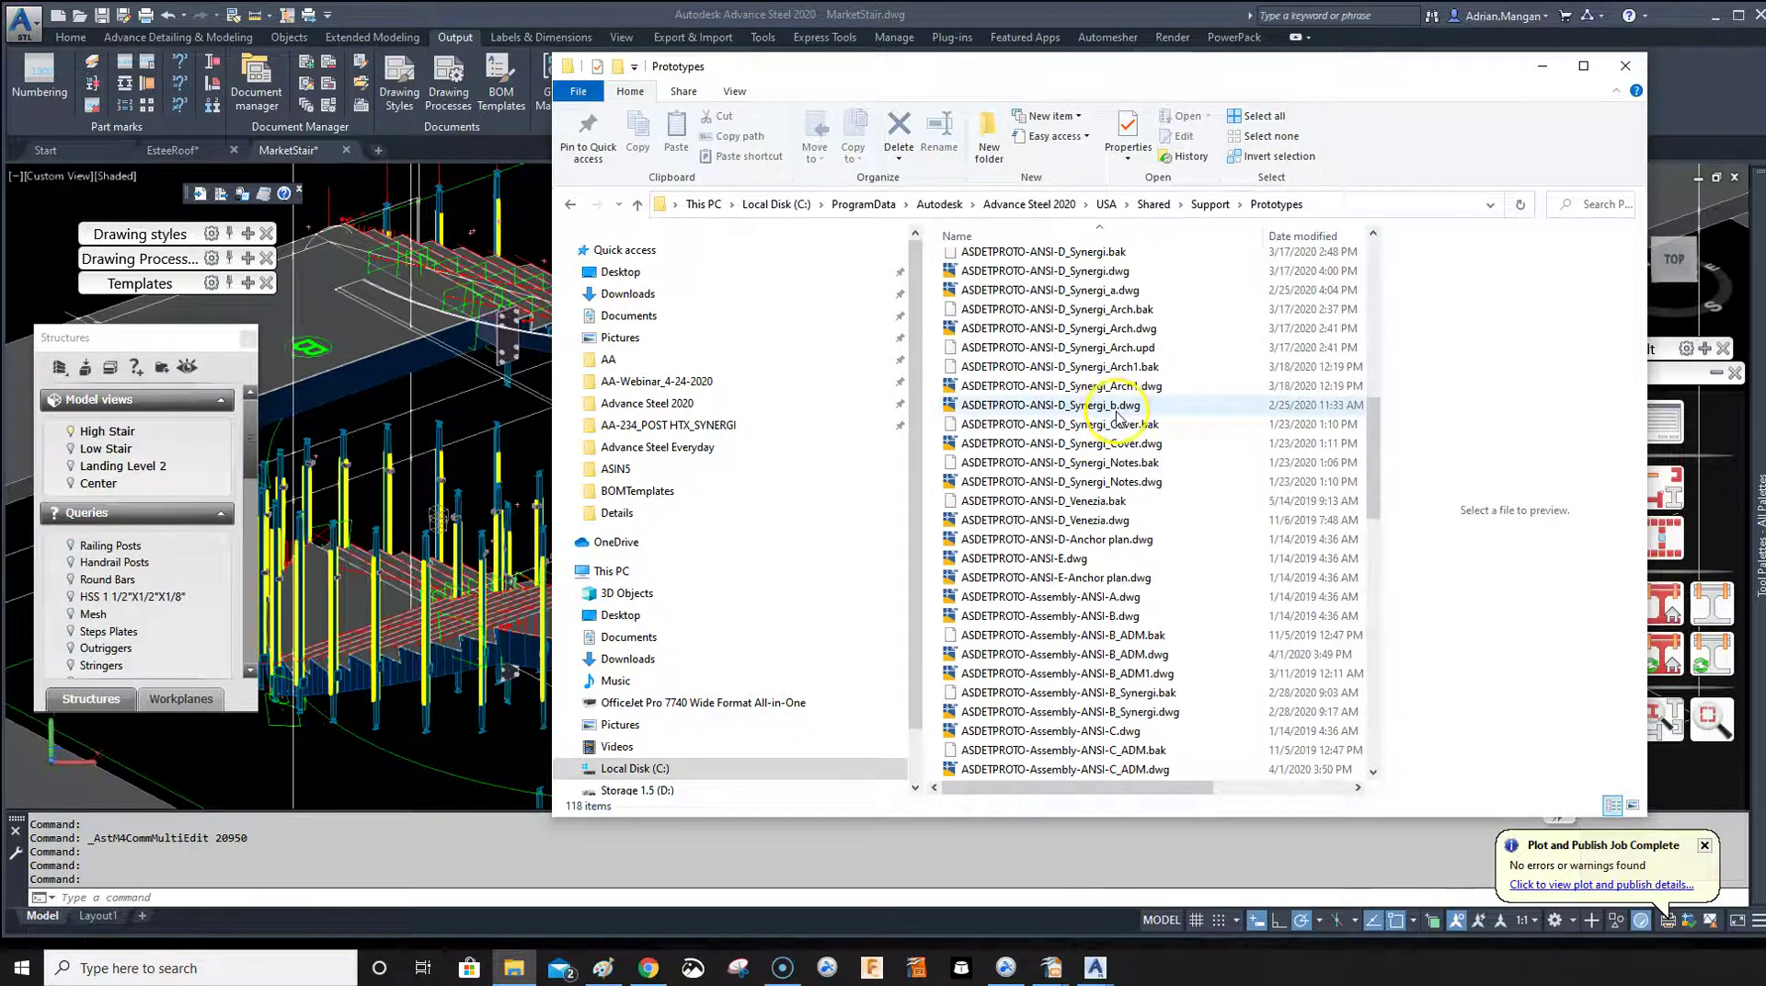
pyautogui.scroll(-3, 1117, 411)
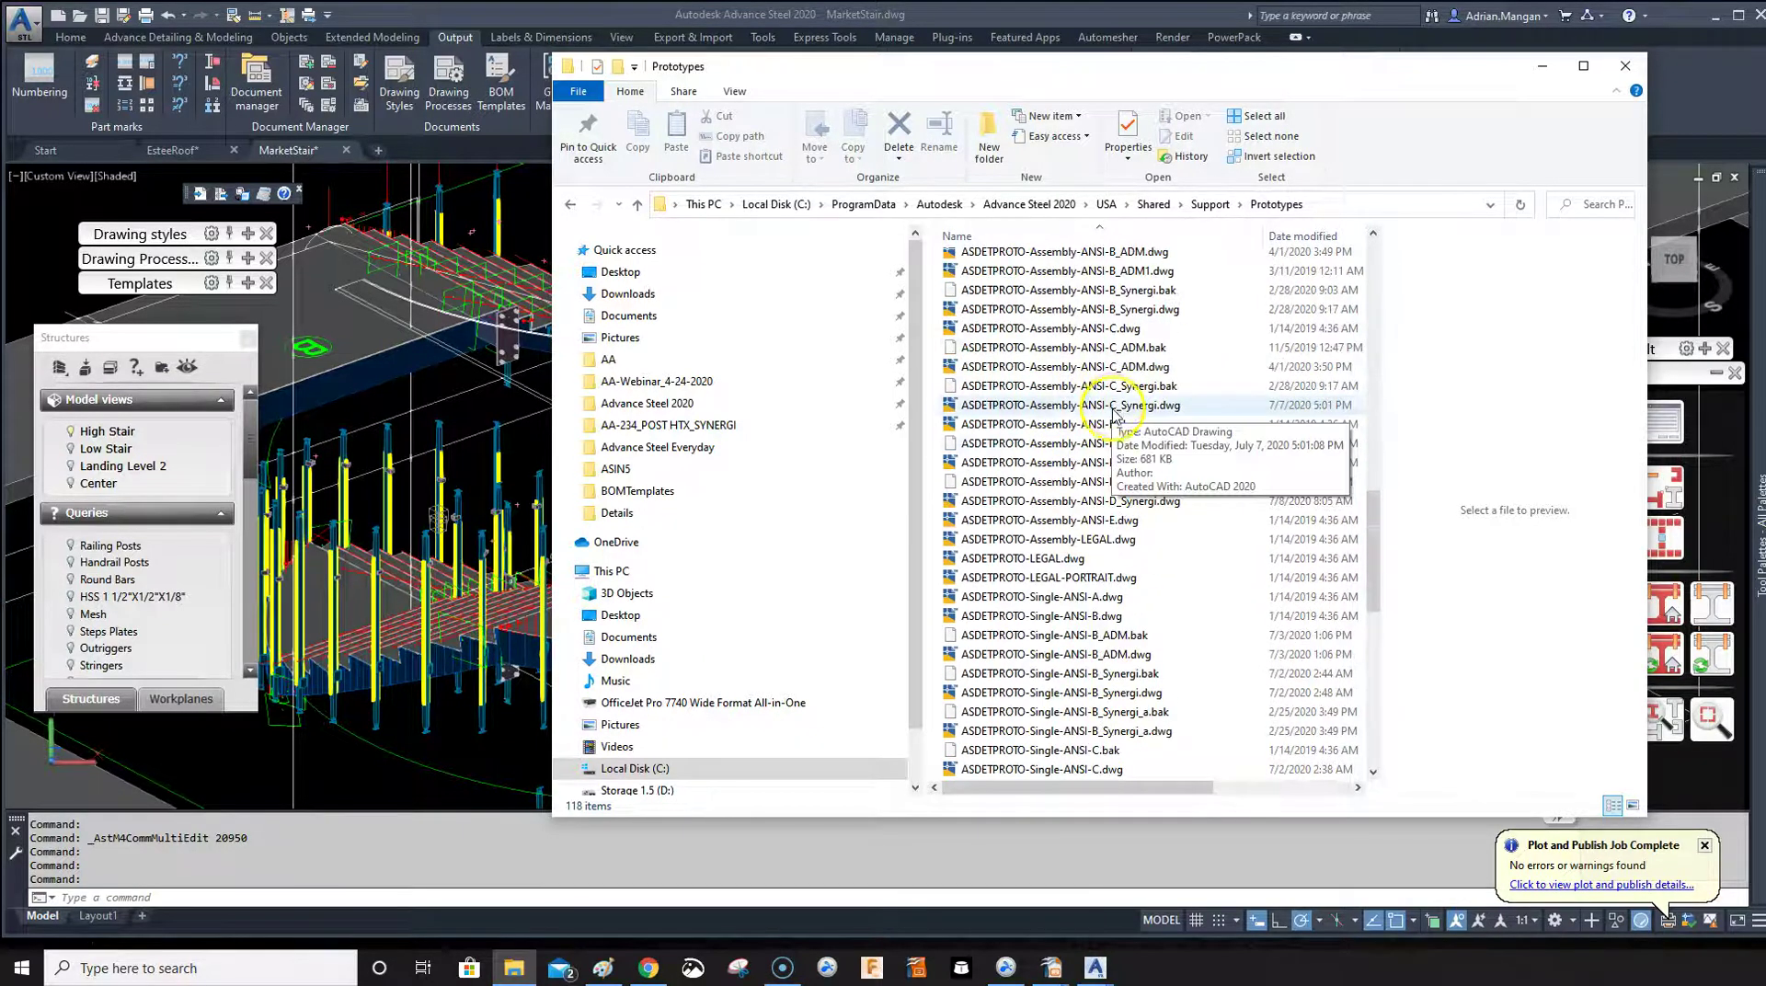
pyautogui.scroll(-5, 1106, 508)
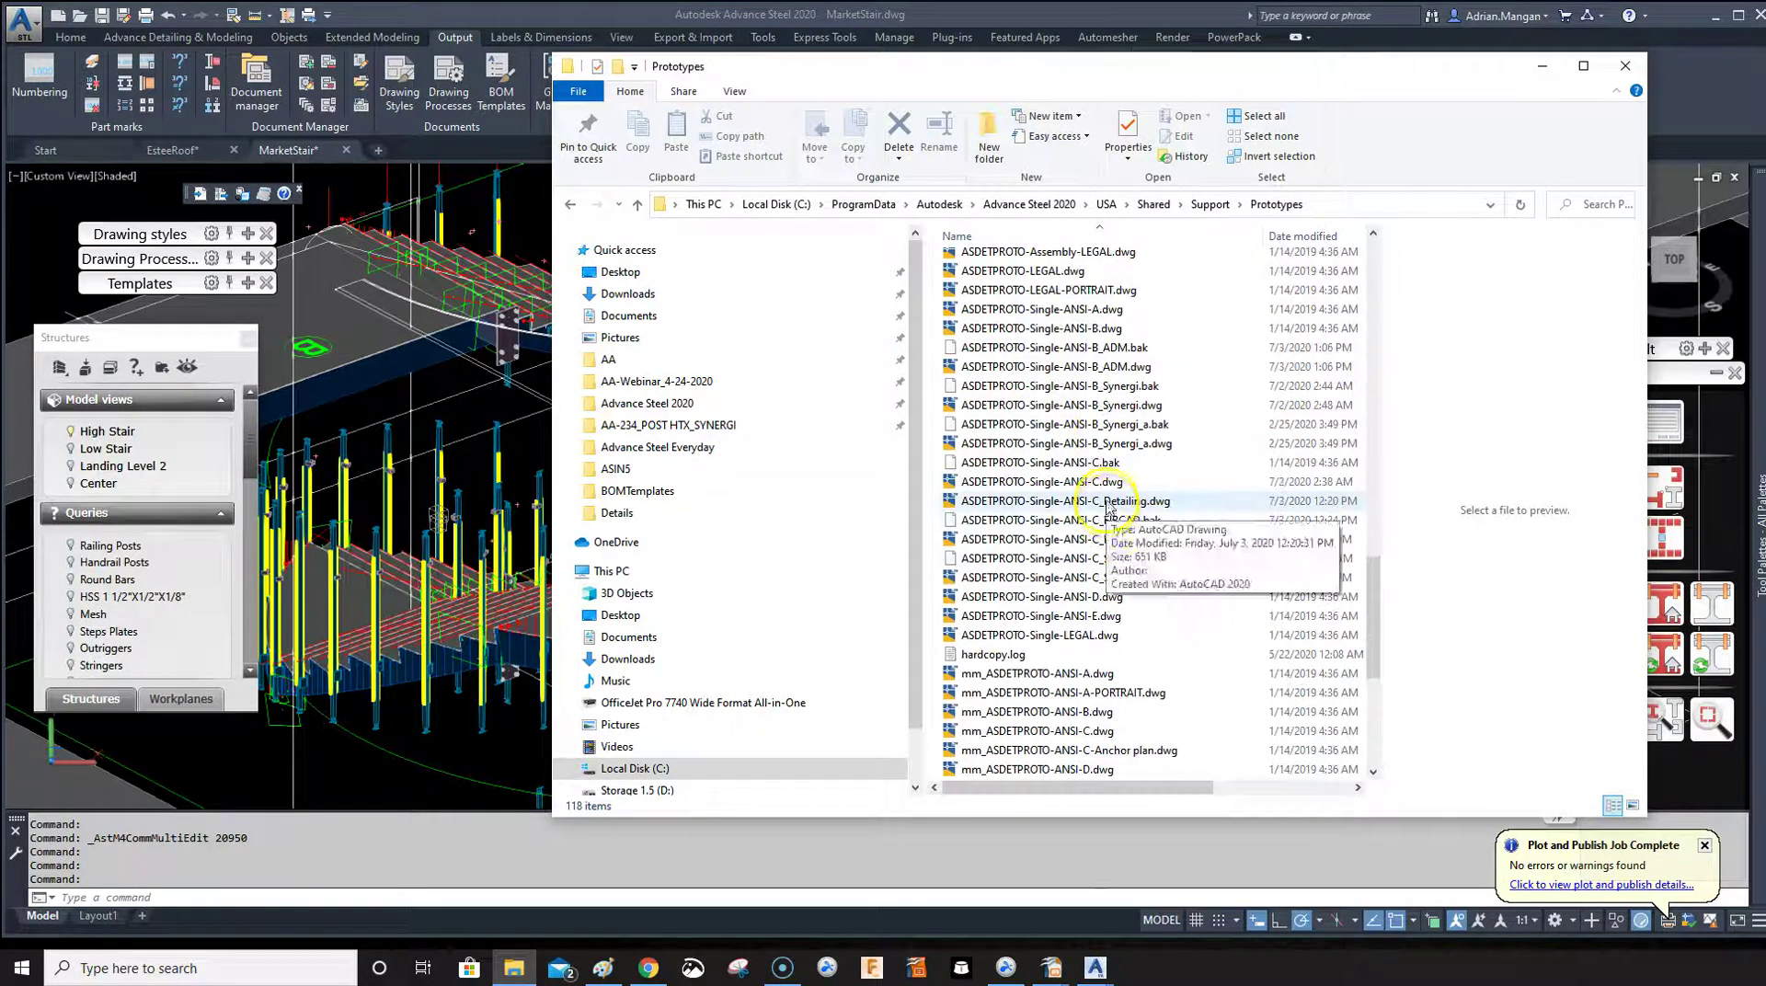
pyautogui.scroll(3, 1099, 538)
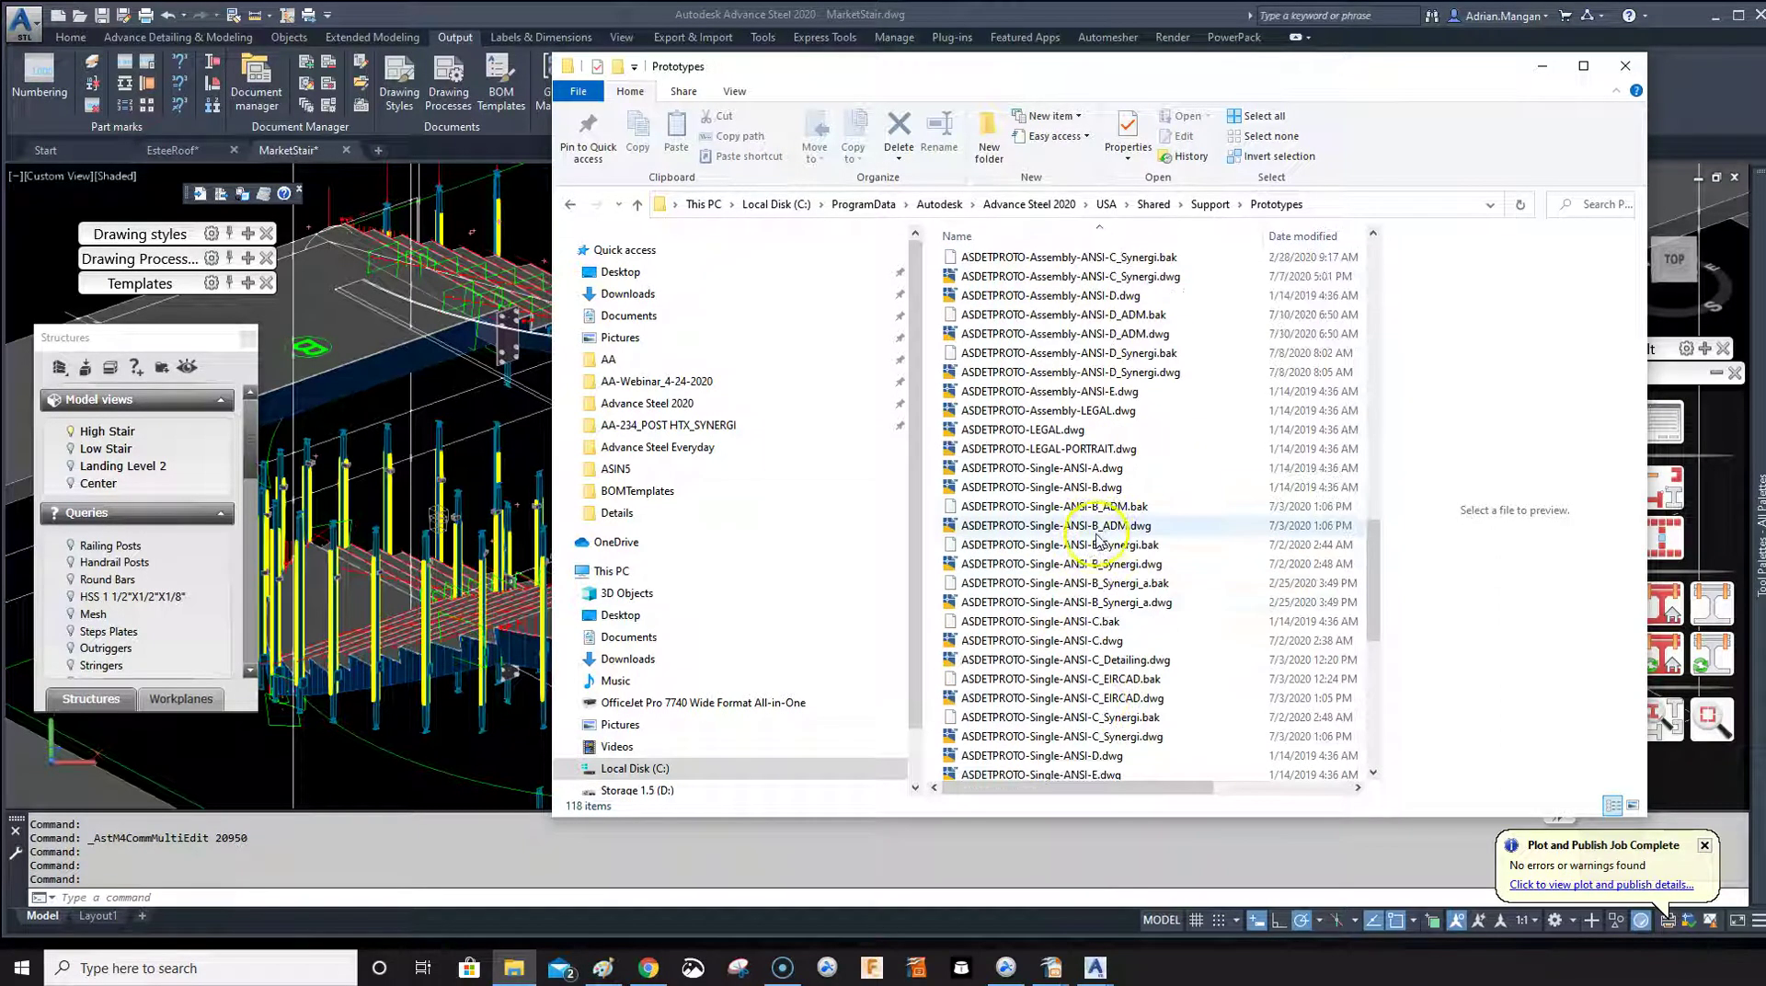
pyautogui.scroll(1, 1099, 533)
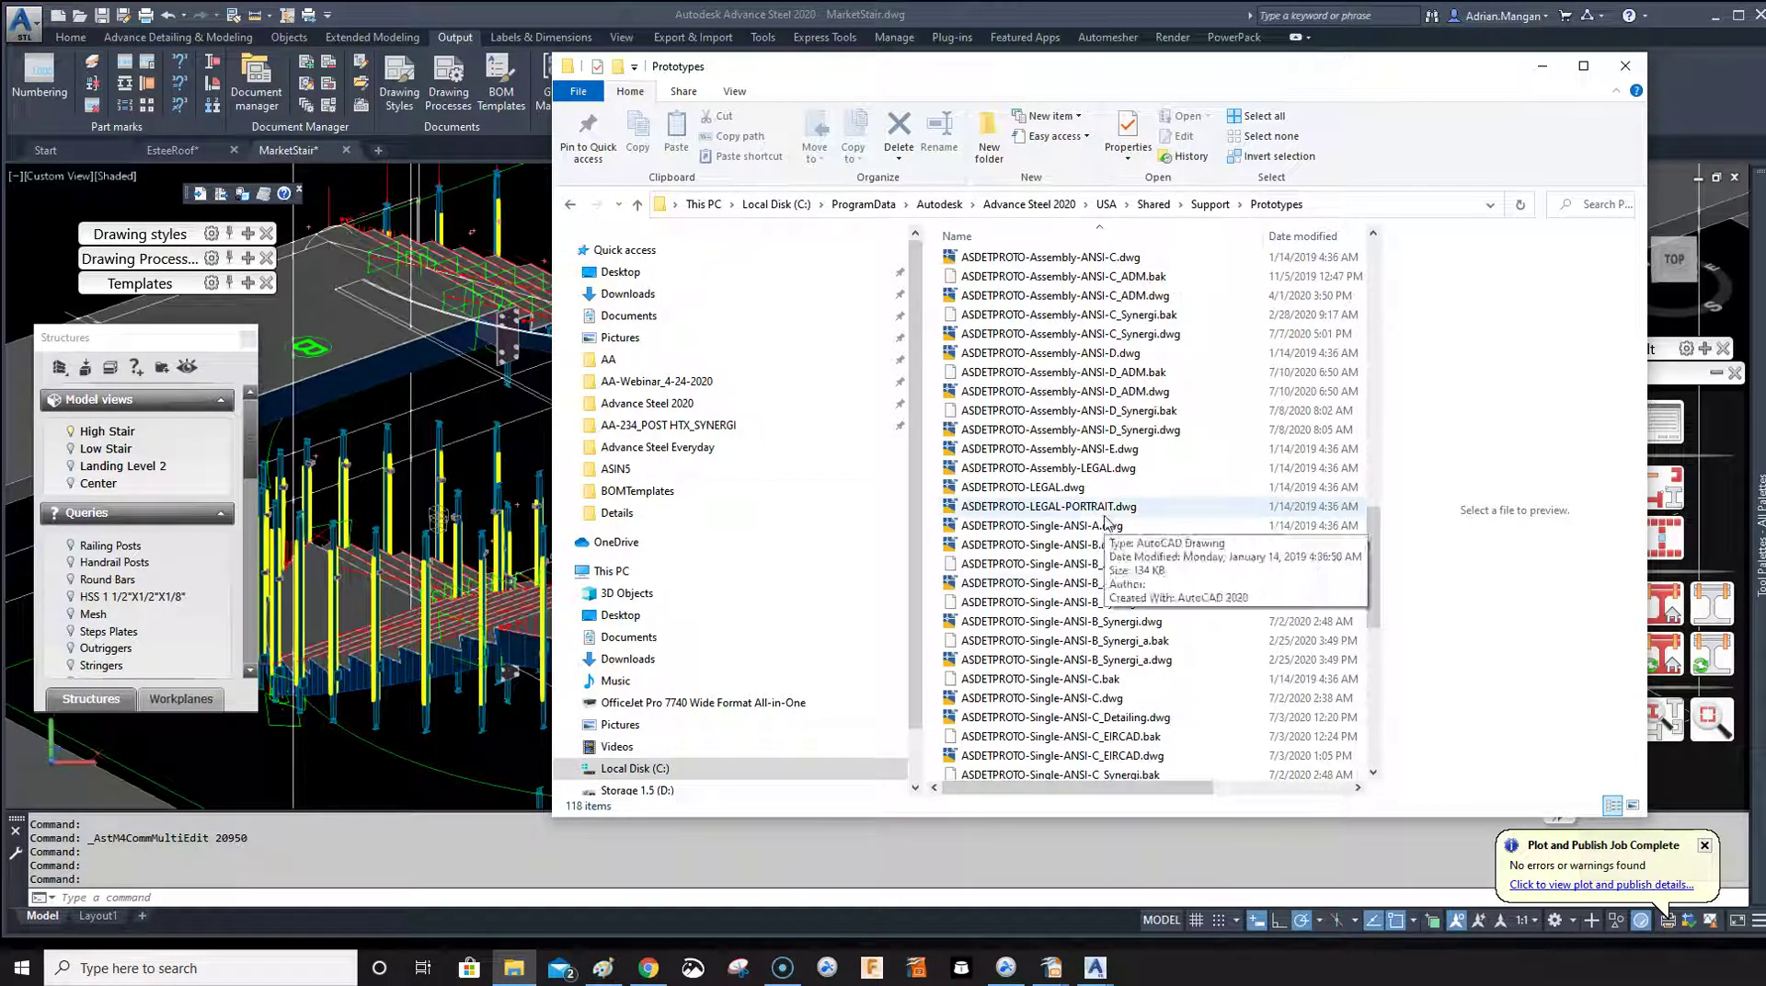
pyautogui.scroll(1, 1107, 522)
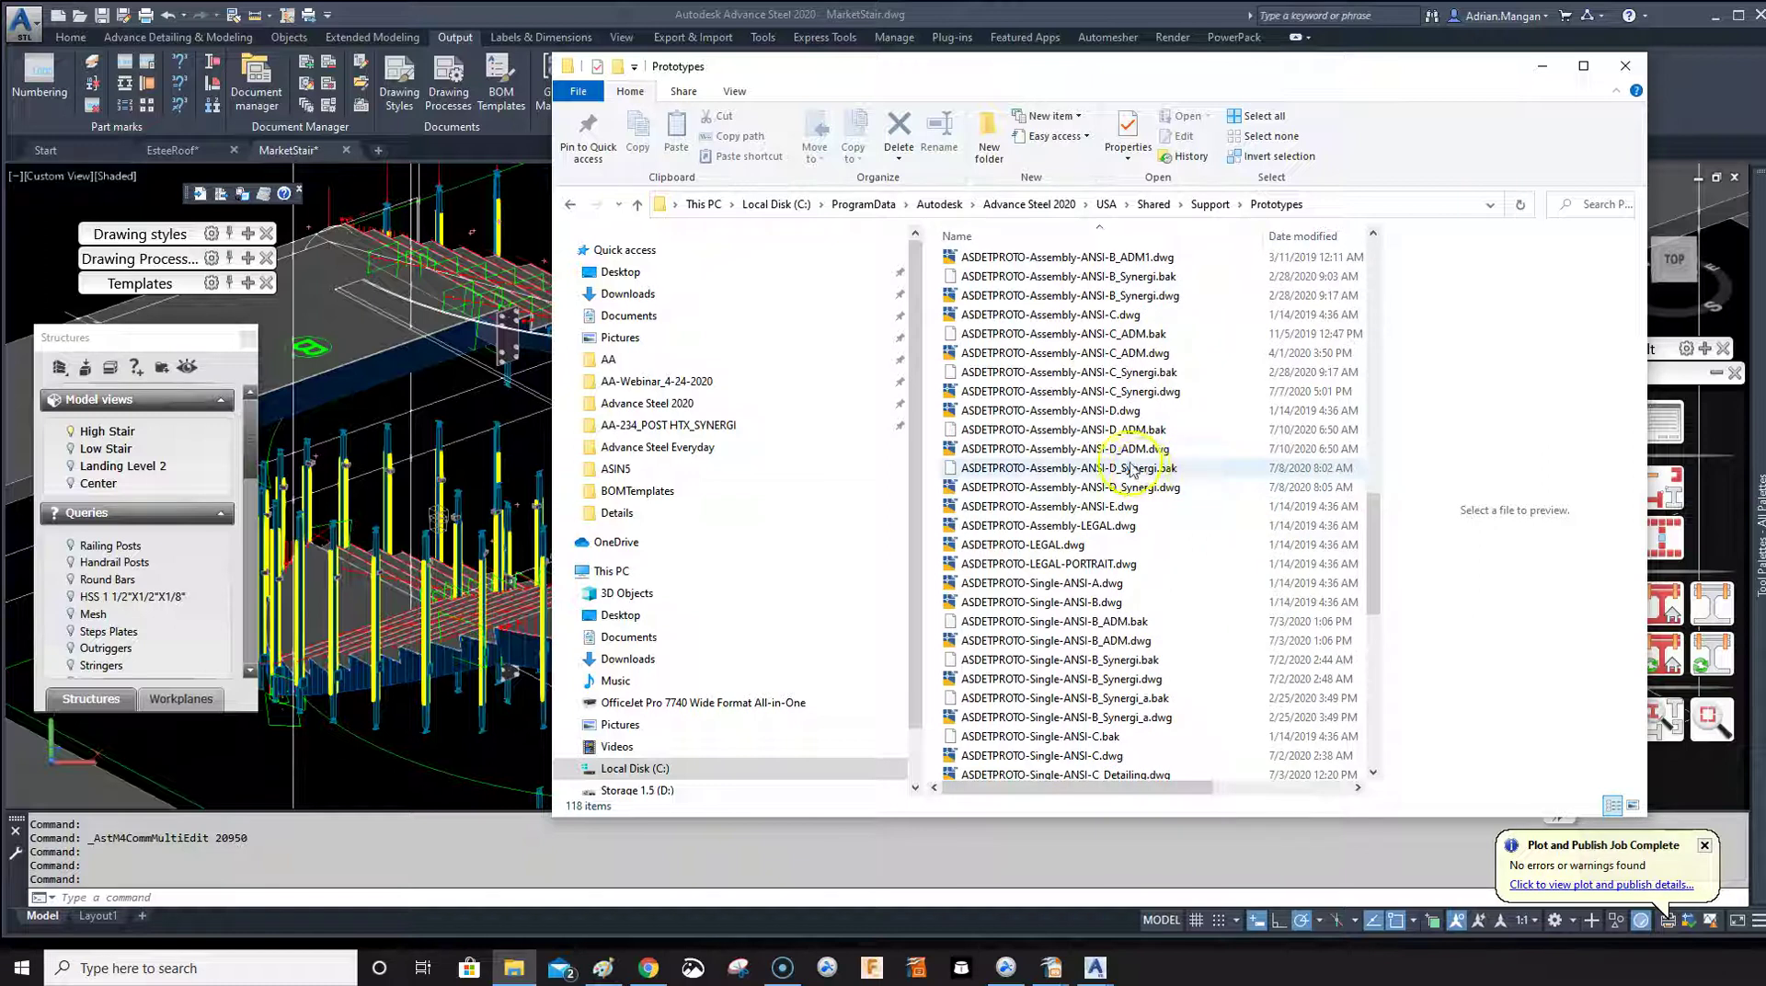
pyautogui.click(1012, 450)
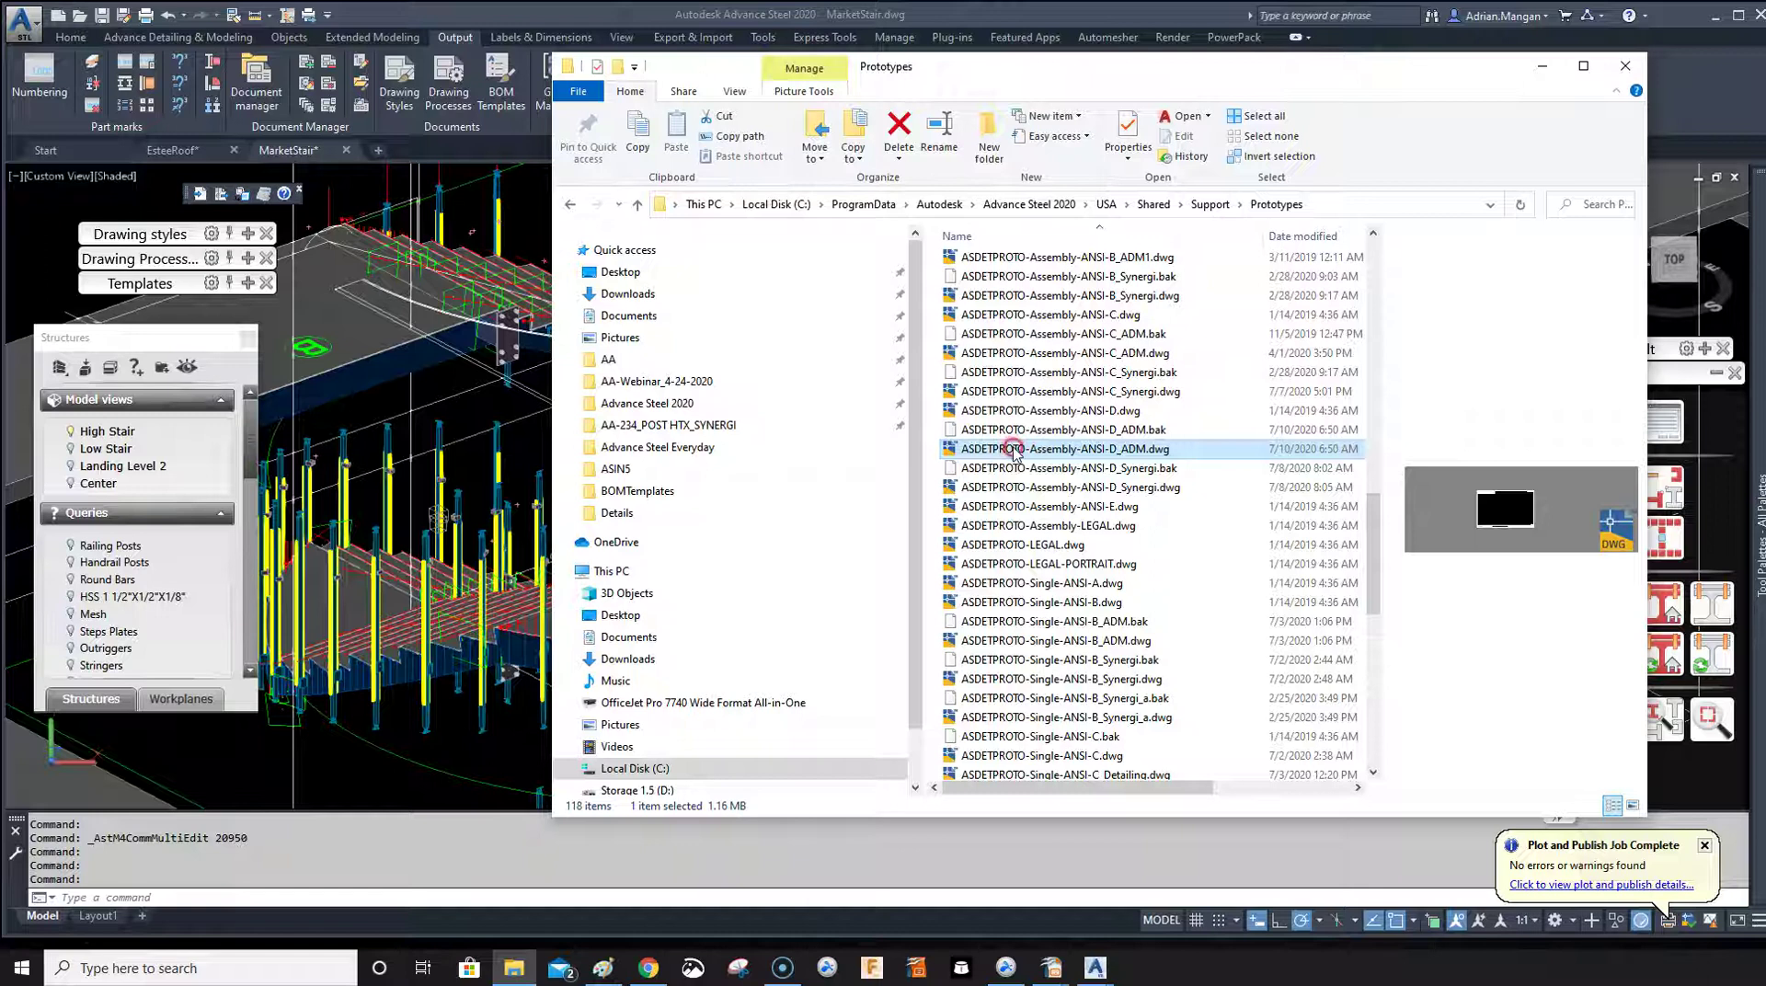
pyautogui.rightClick(1017, 451)
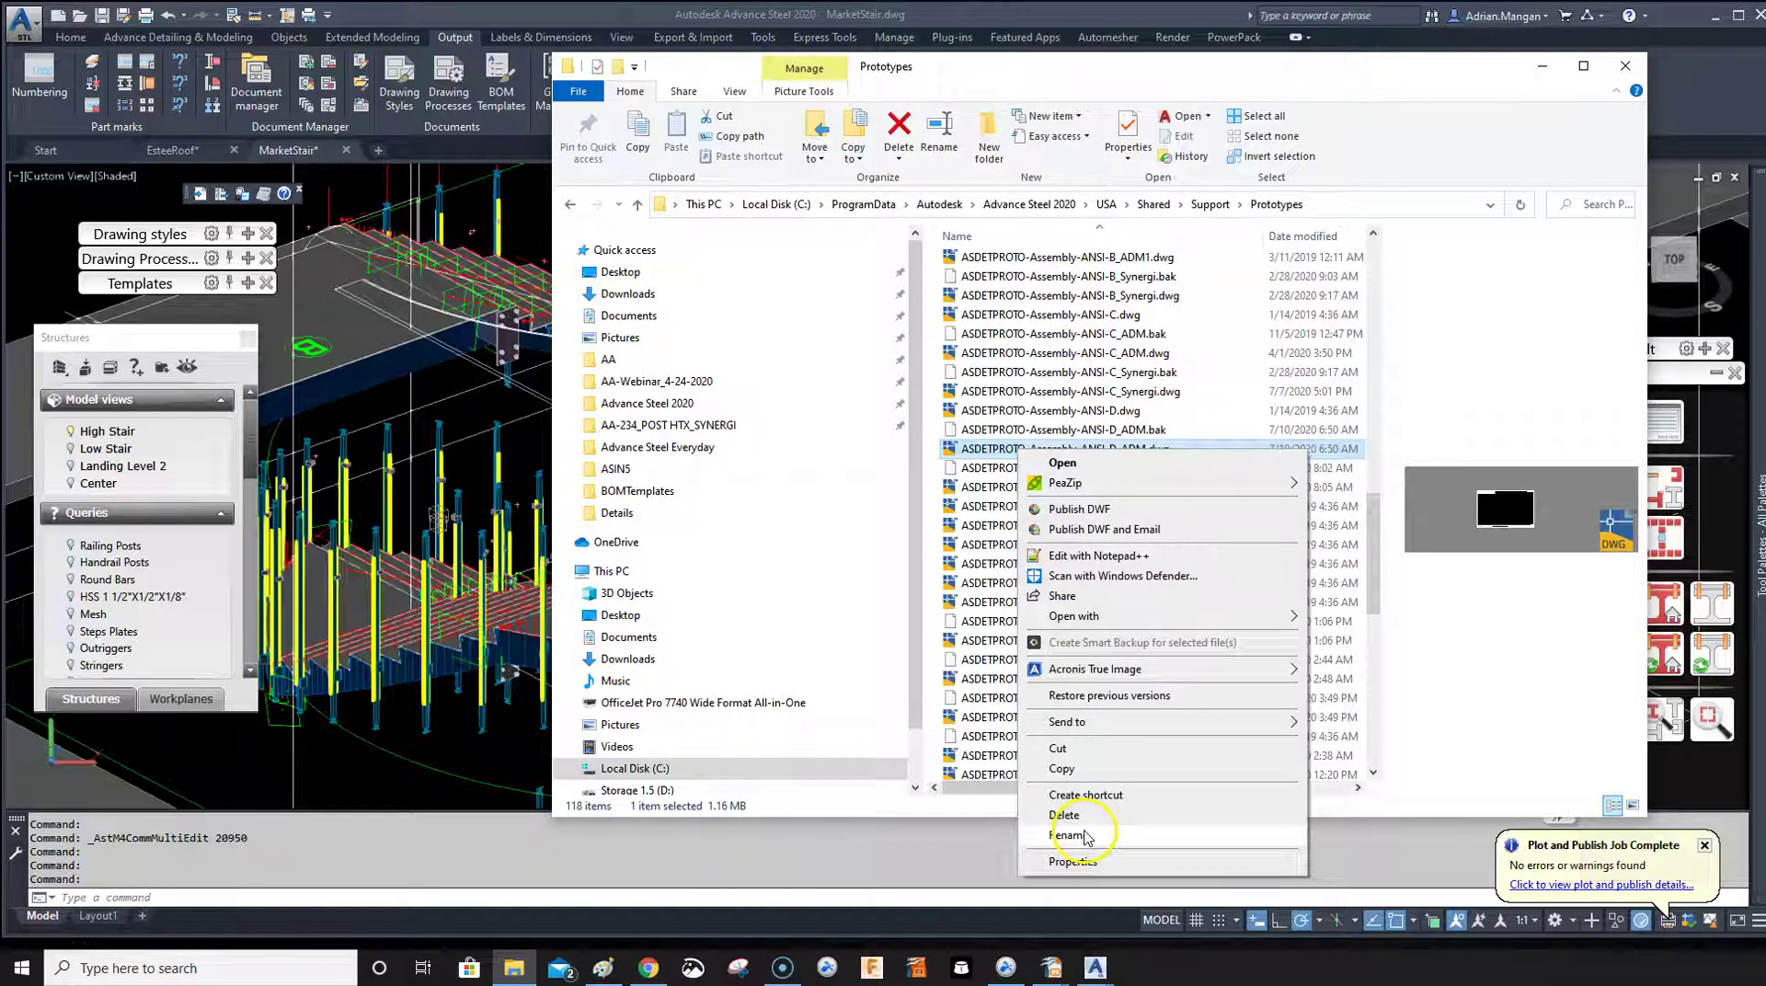
pyautogui.click(1062, 769)
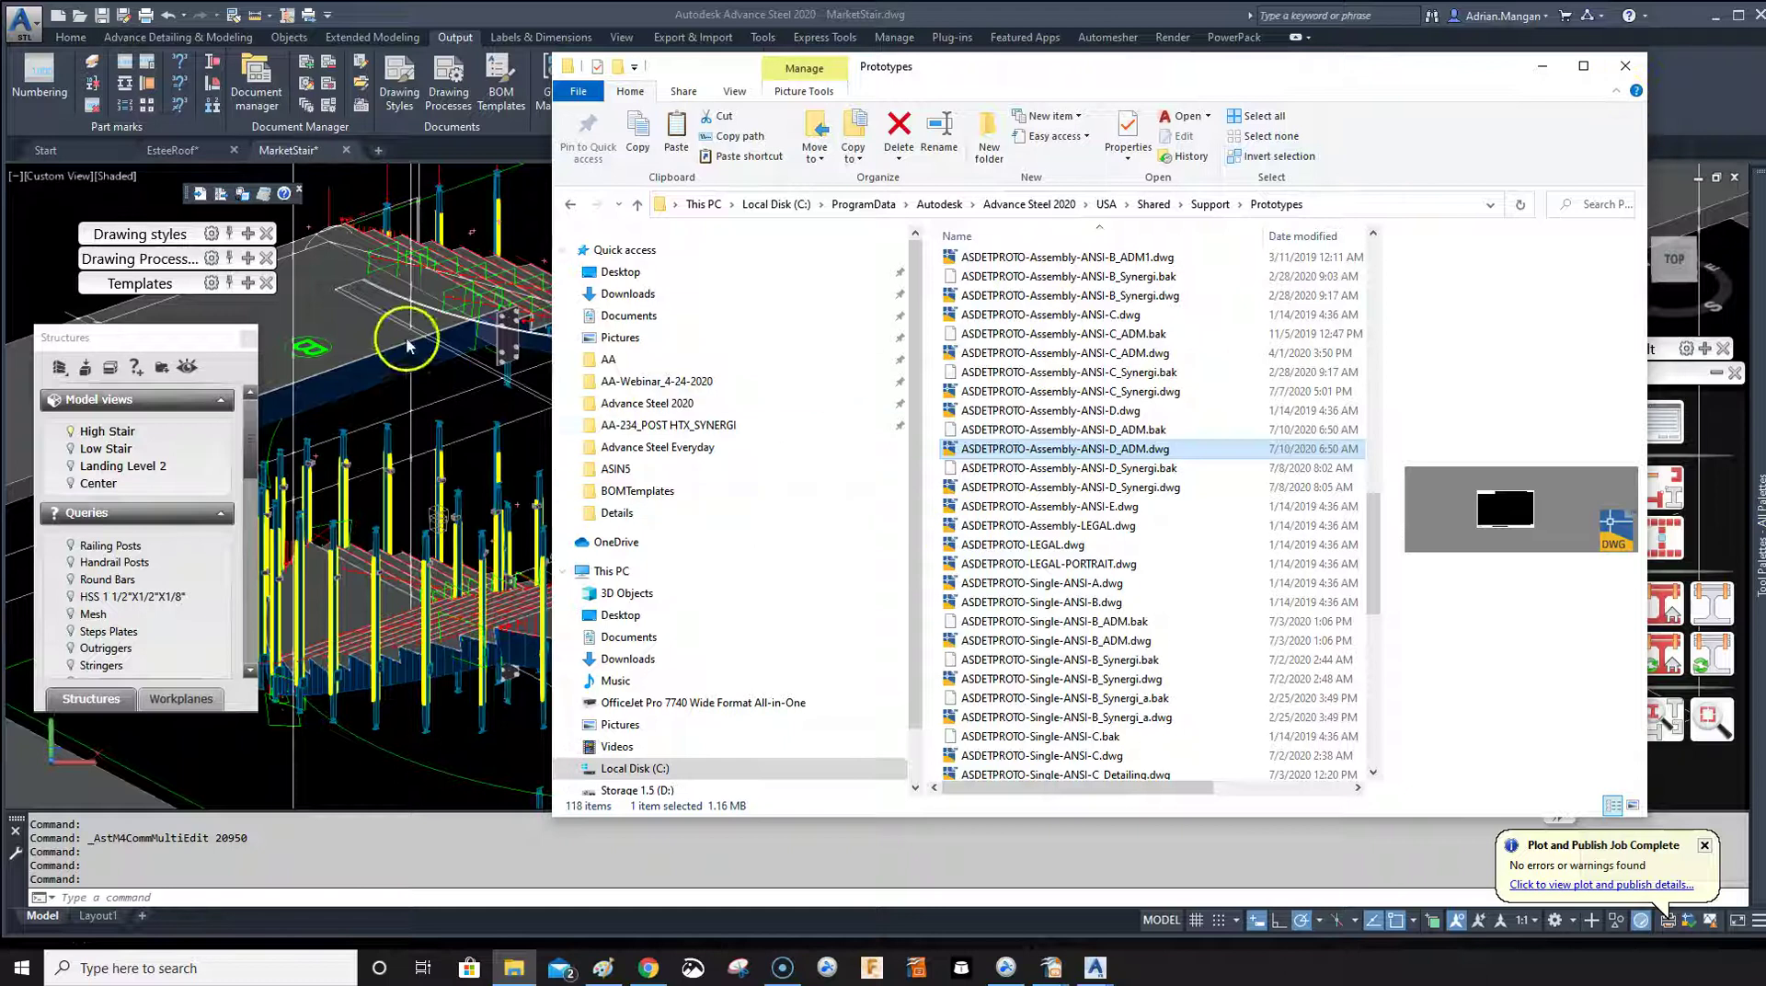
pyautogui.click(289, 152)
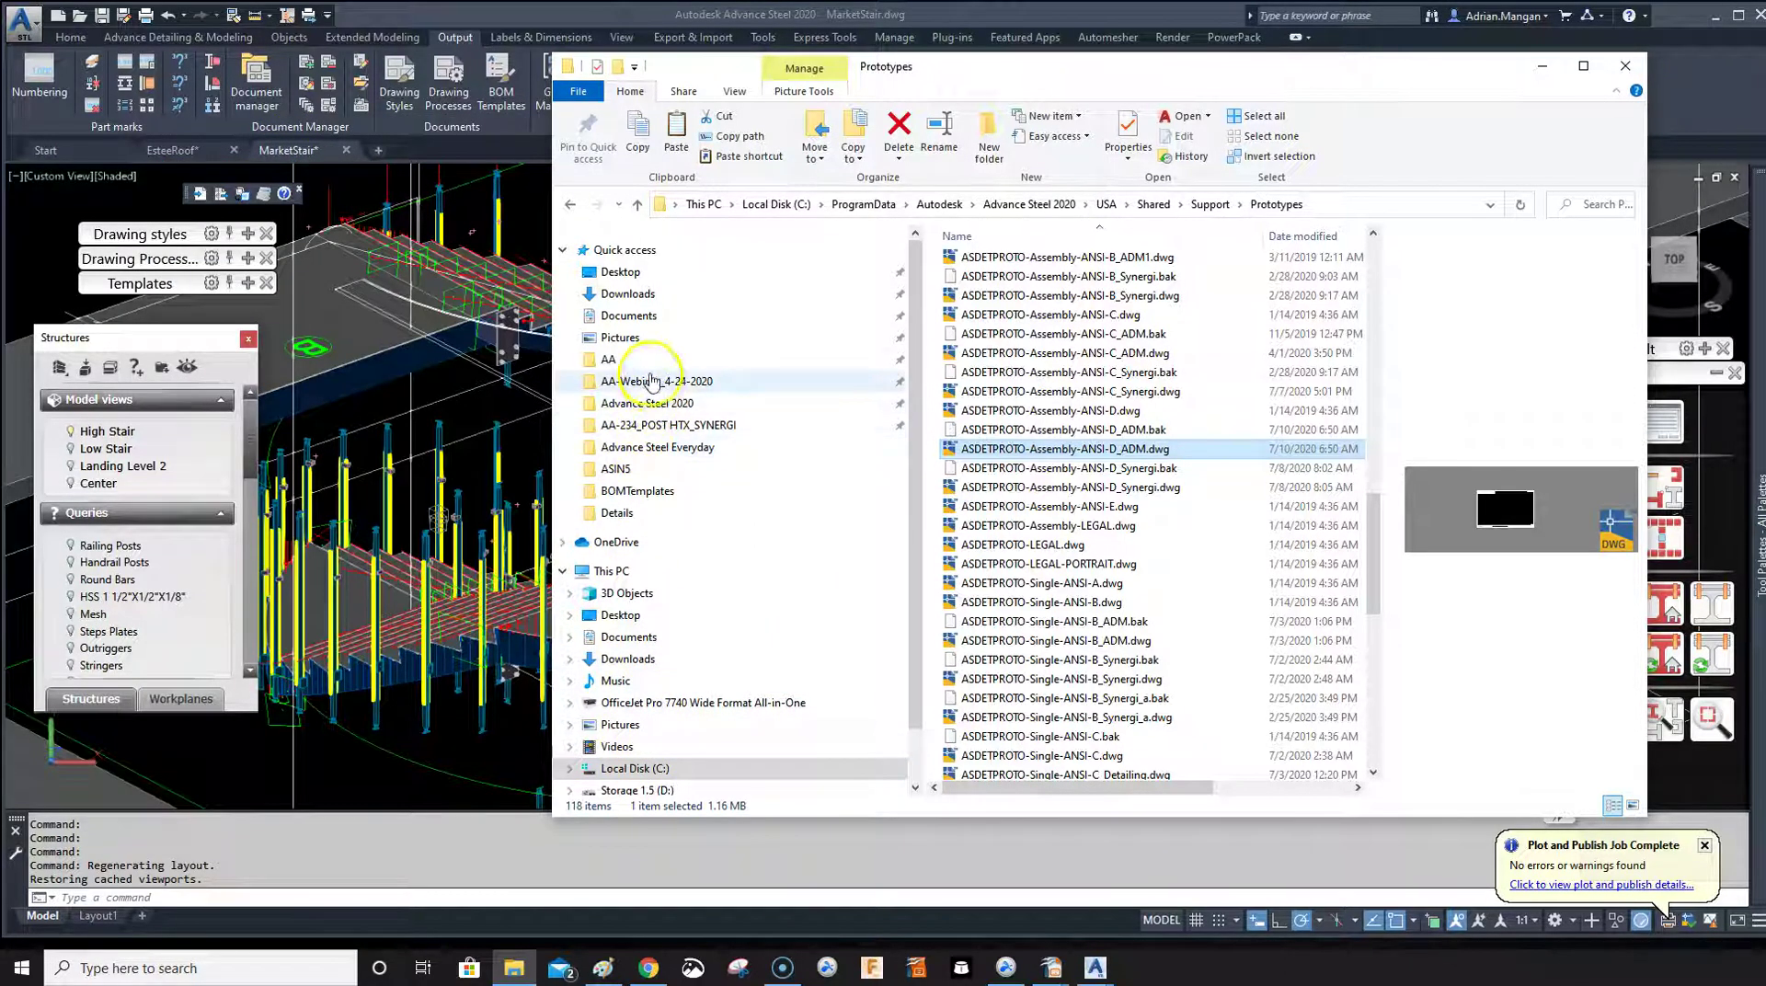
# - Navigate to the MarketStair project folder under AA > AA-Tests2020
pyautogui.click(653, 359)
pyautogui.scroll(-4, 975, 368)
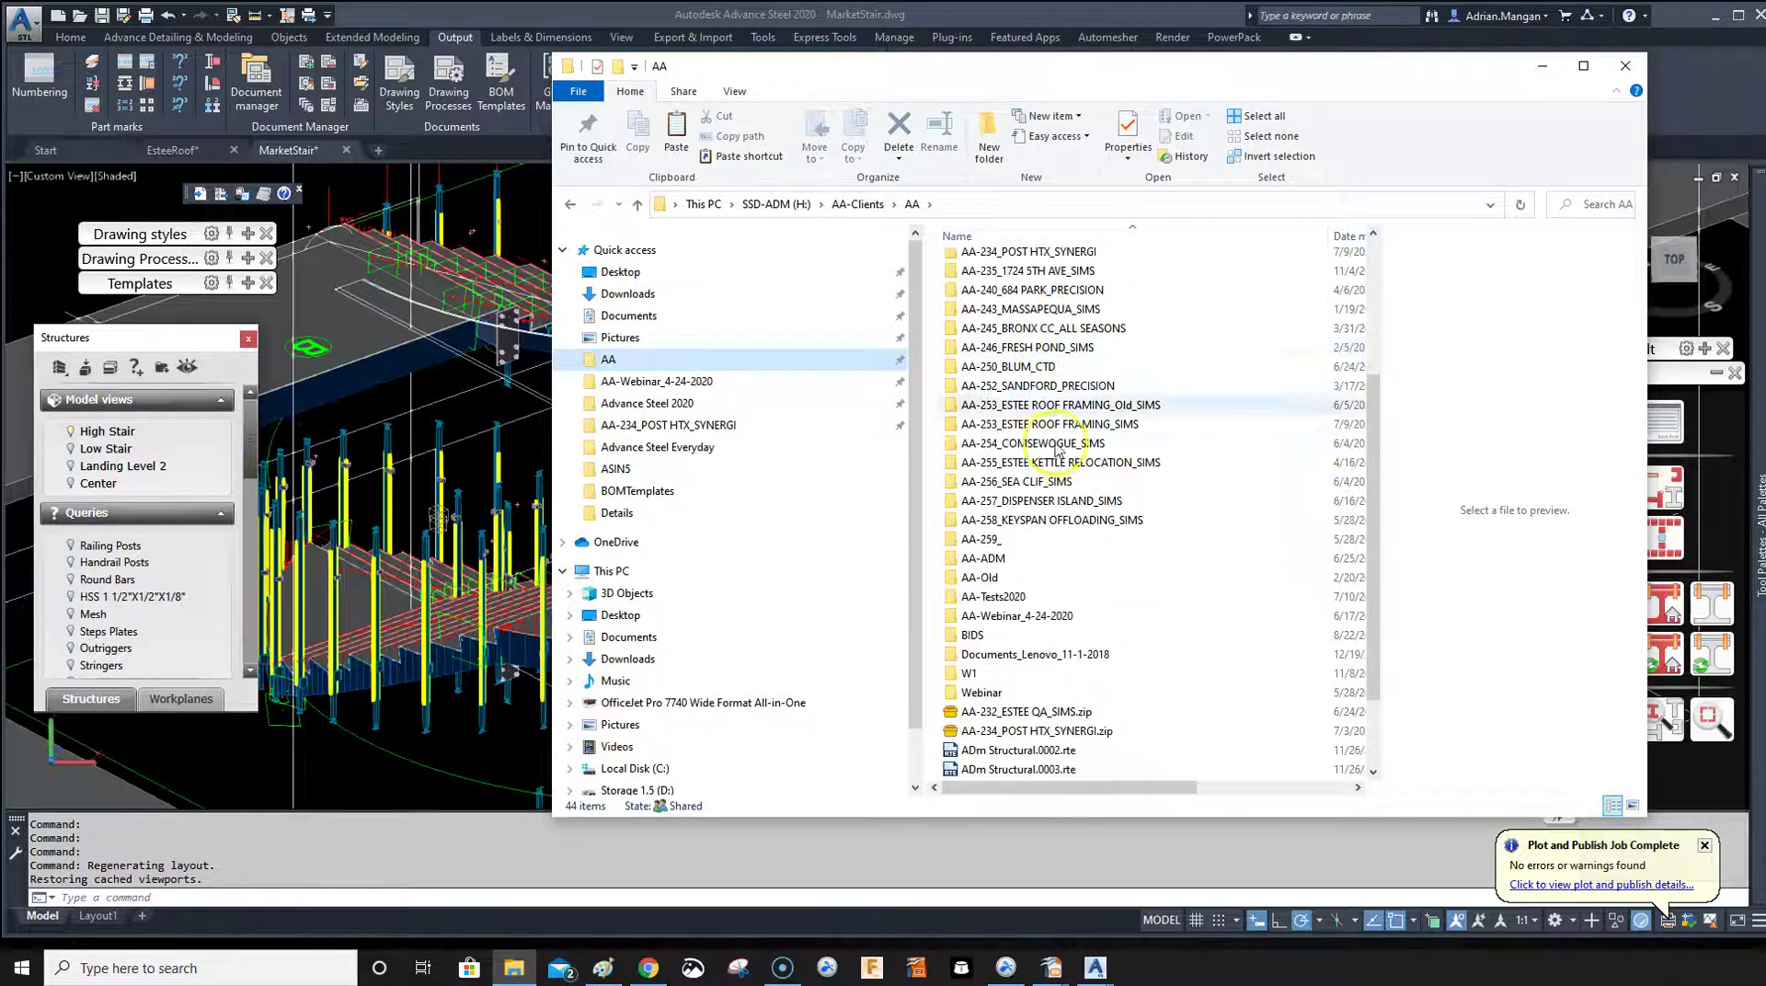
pyautogui.click(970, 597)
pyautogui.doubleClick(970, 597)
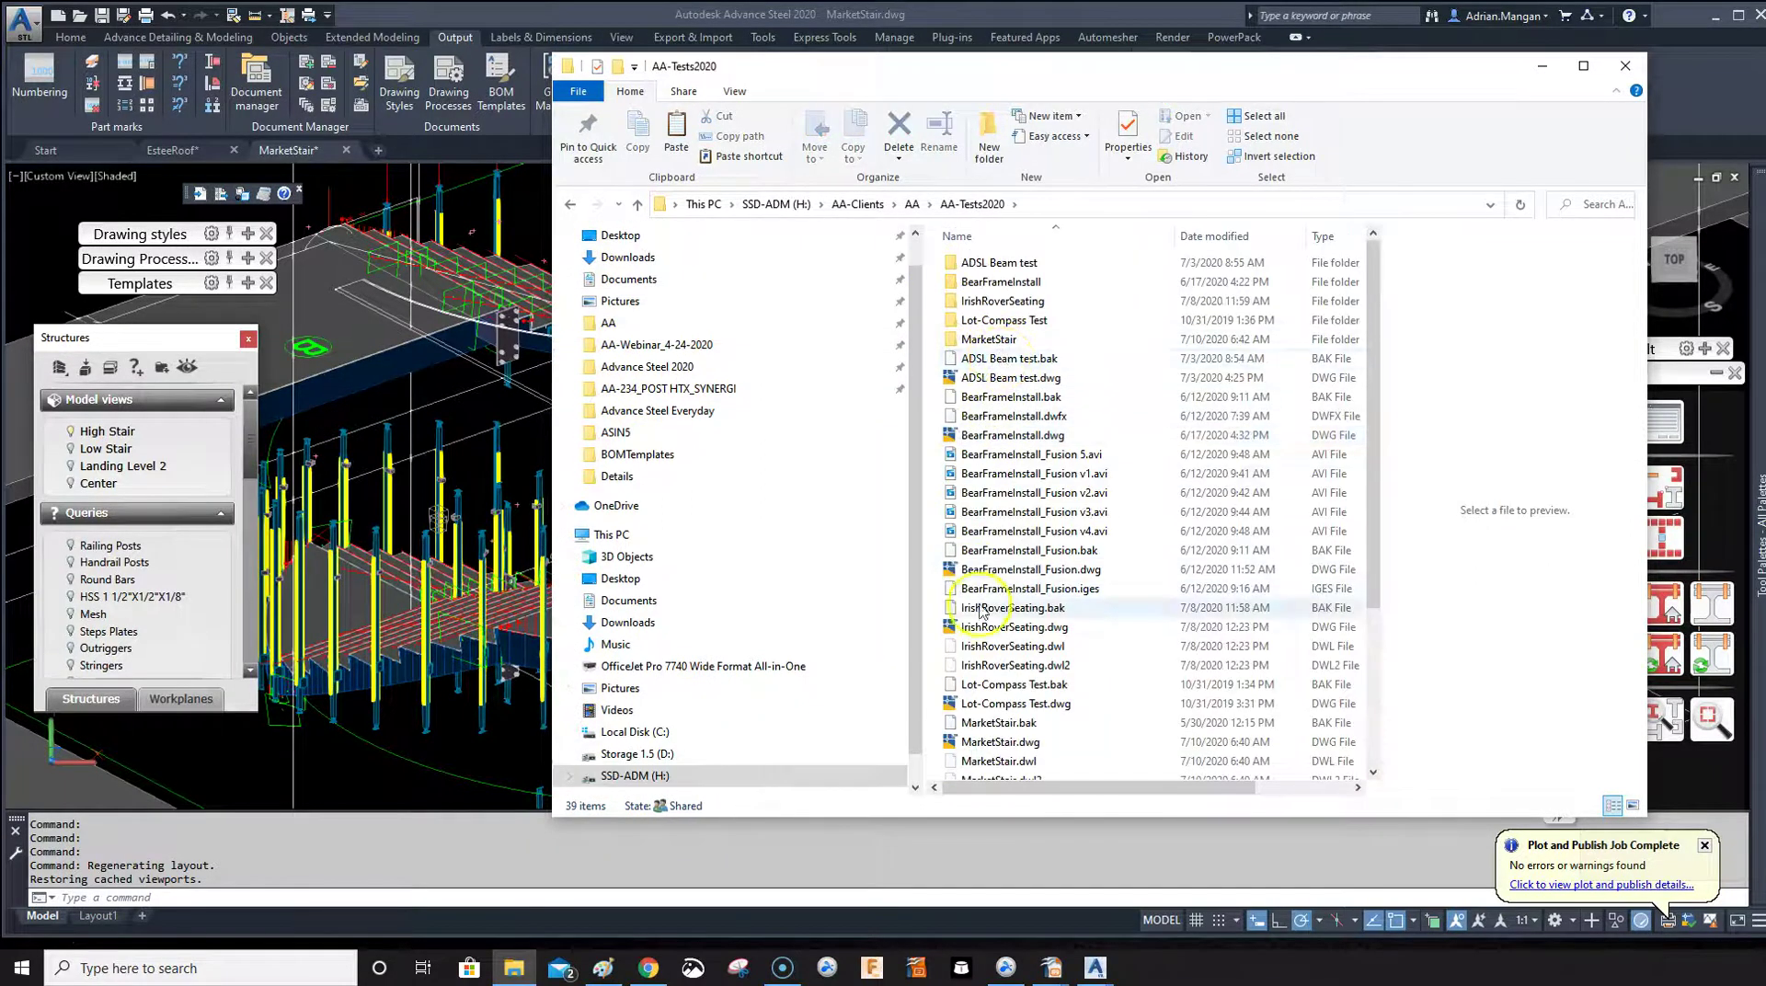
pyautogui.scroll(-2, 970, 694)
pyautogui.click(996, 635)
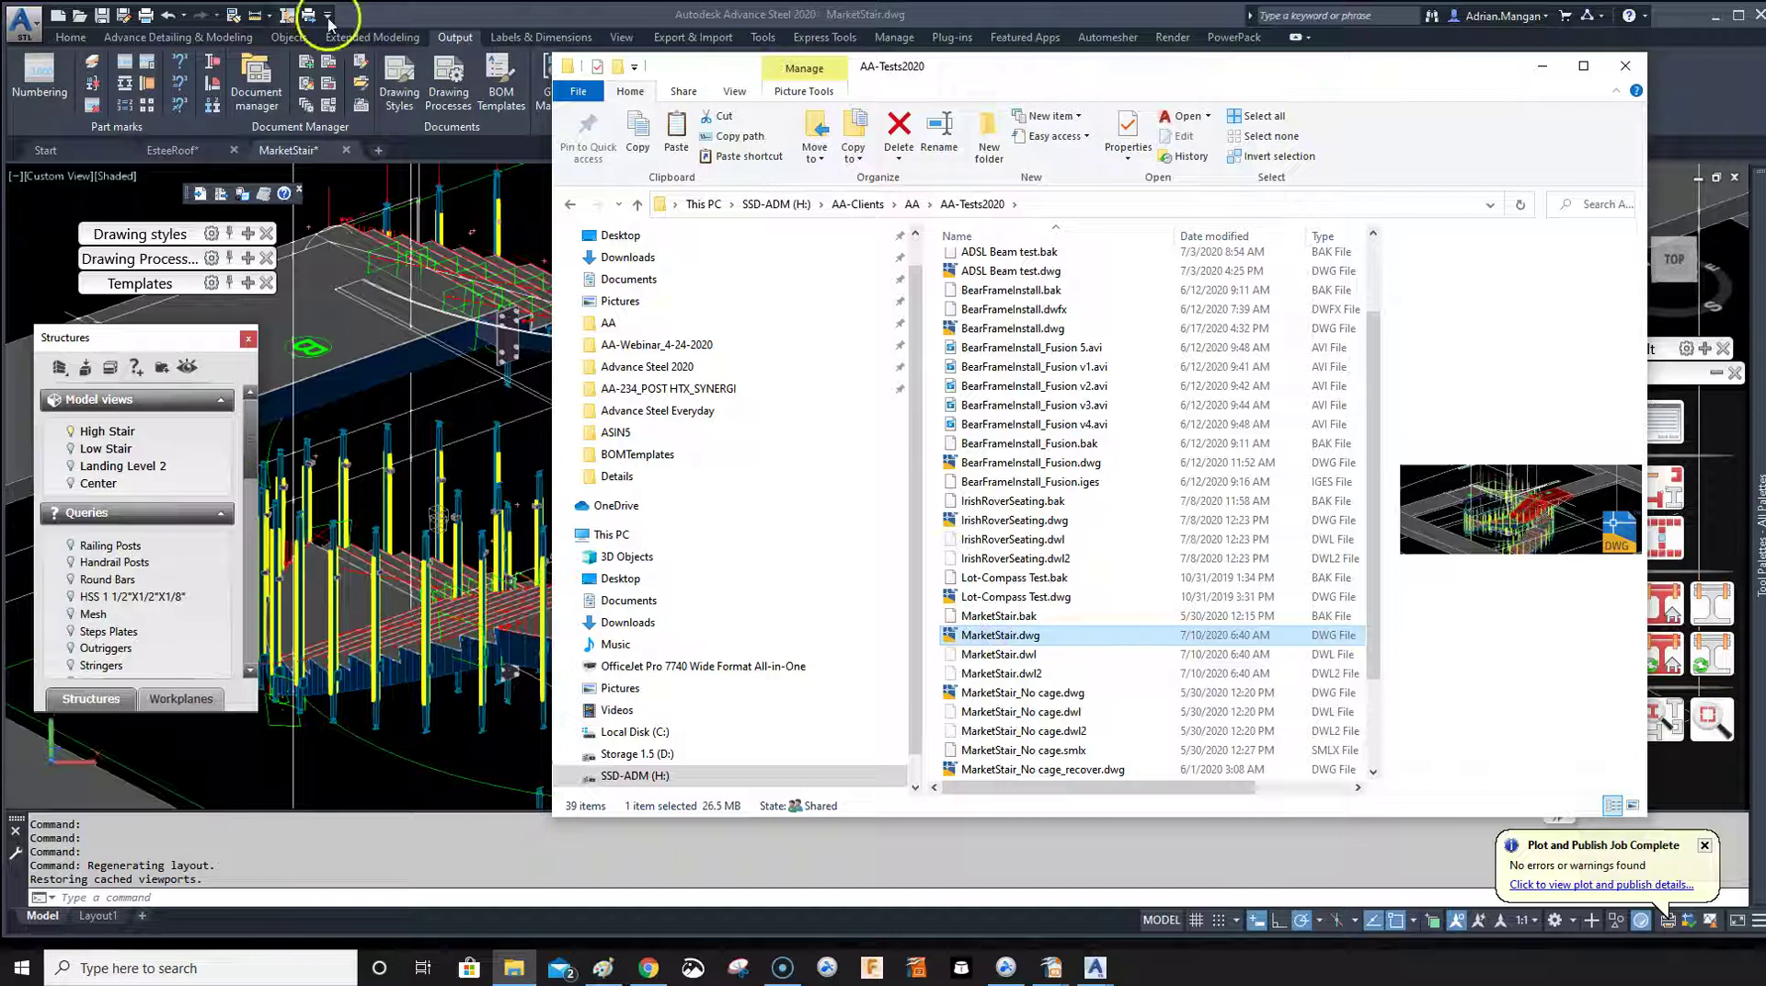
pyautogui.scroll(2, 1015, 398)
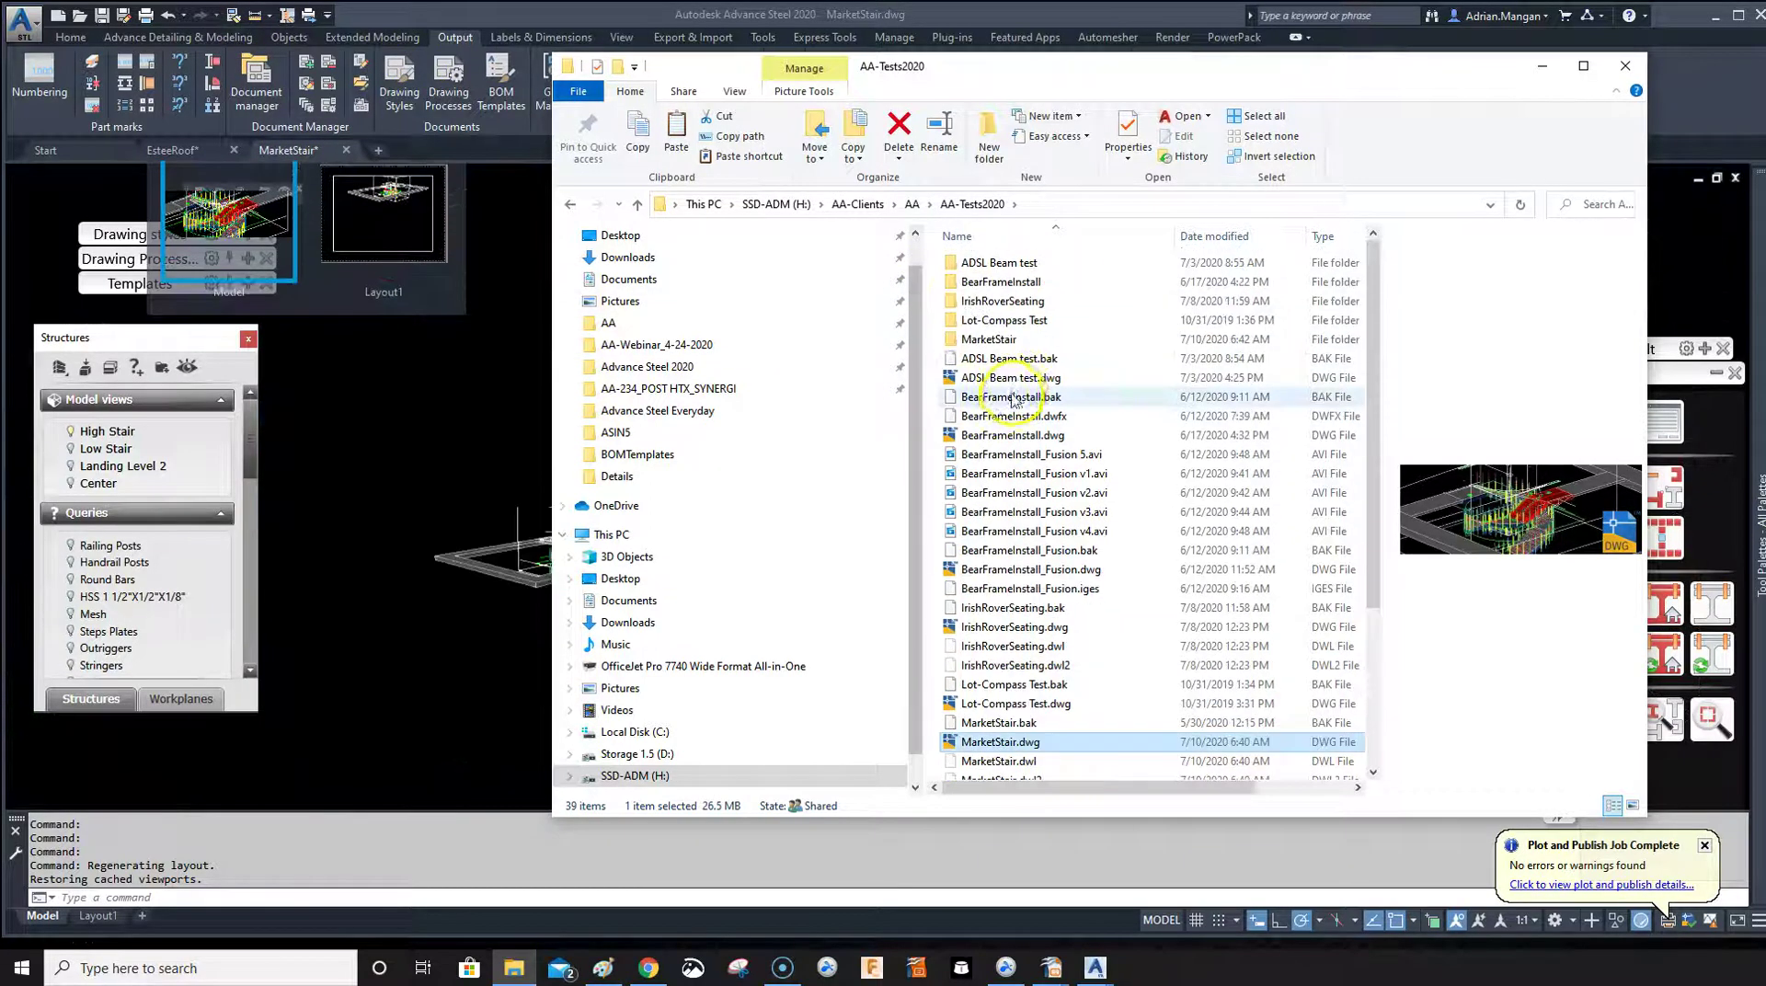
pyautogui.doubleClick(1000, 340)
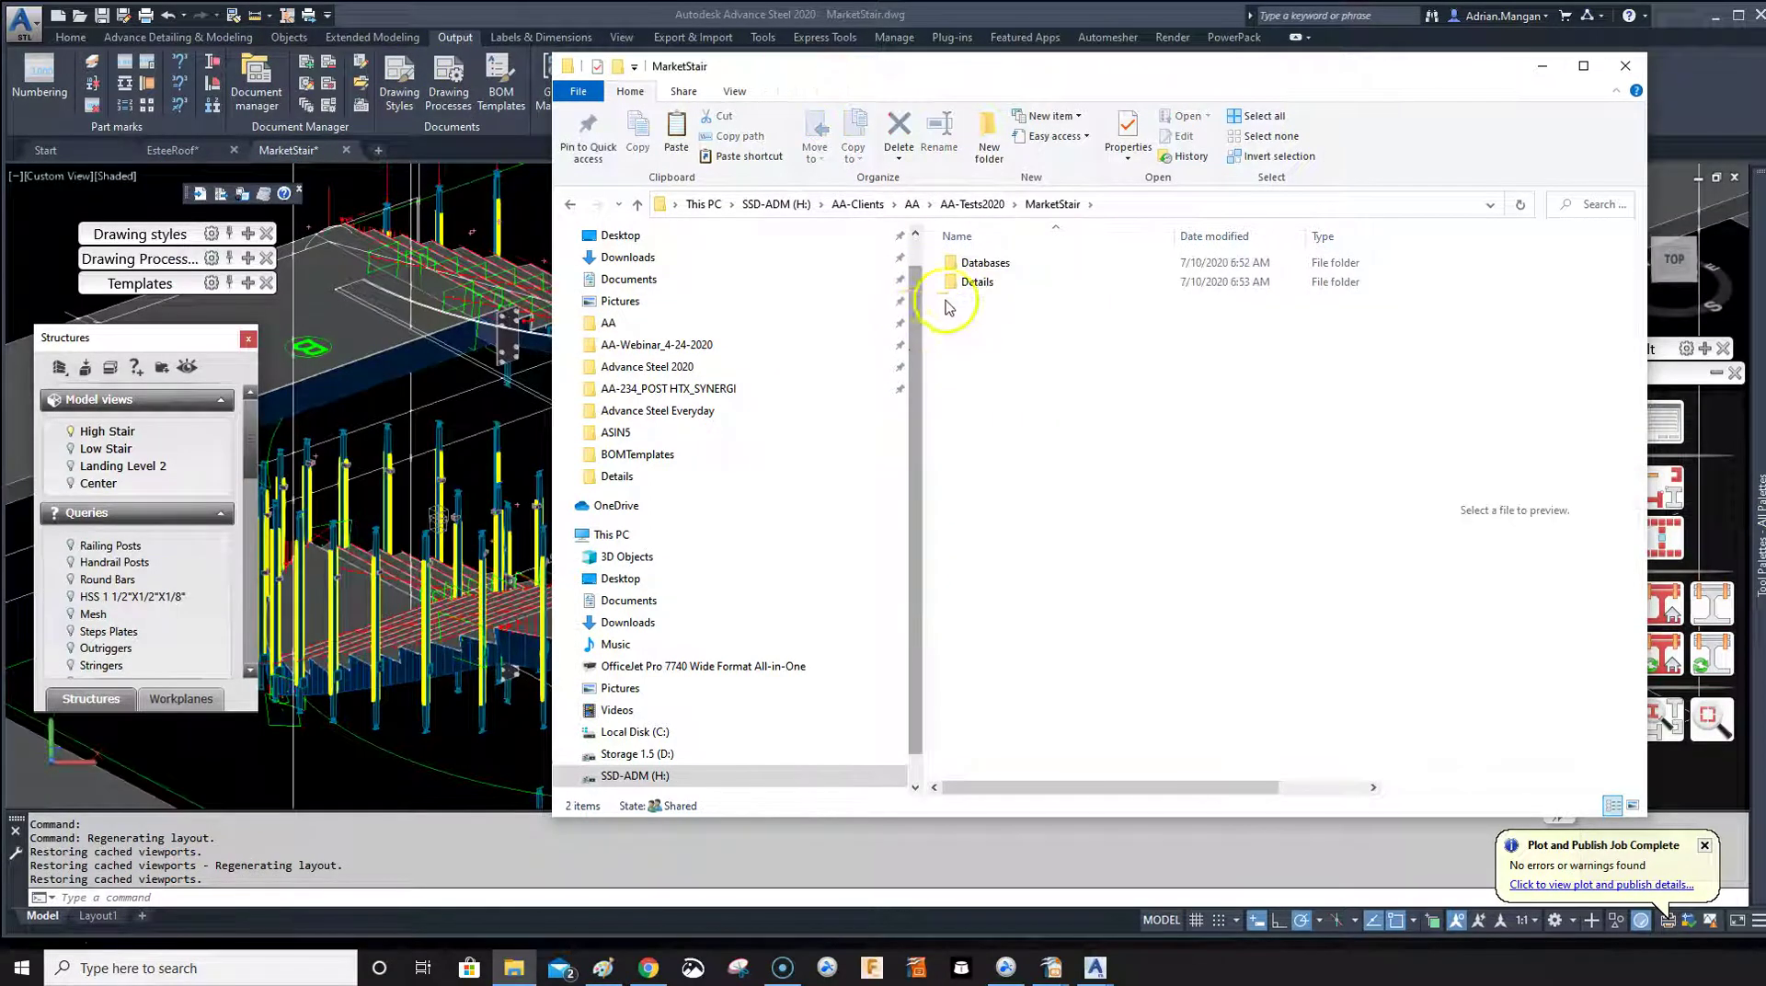
# - Create a new folder named Prototypes inside MarketStair
pyautogui.click(989, 336)
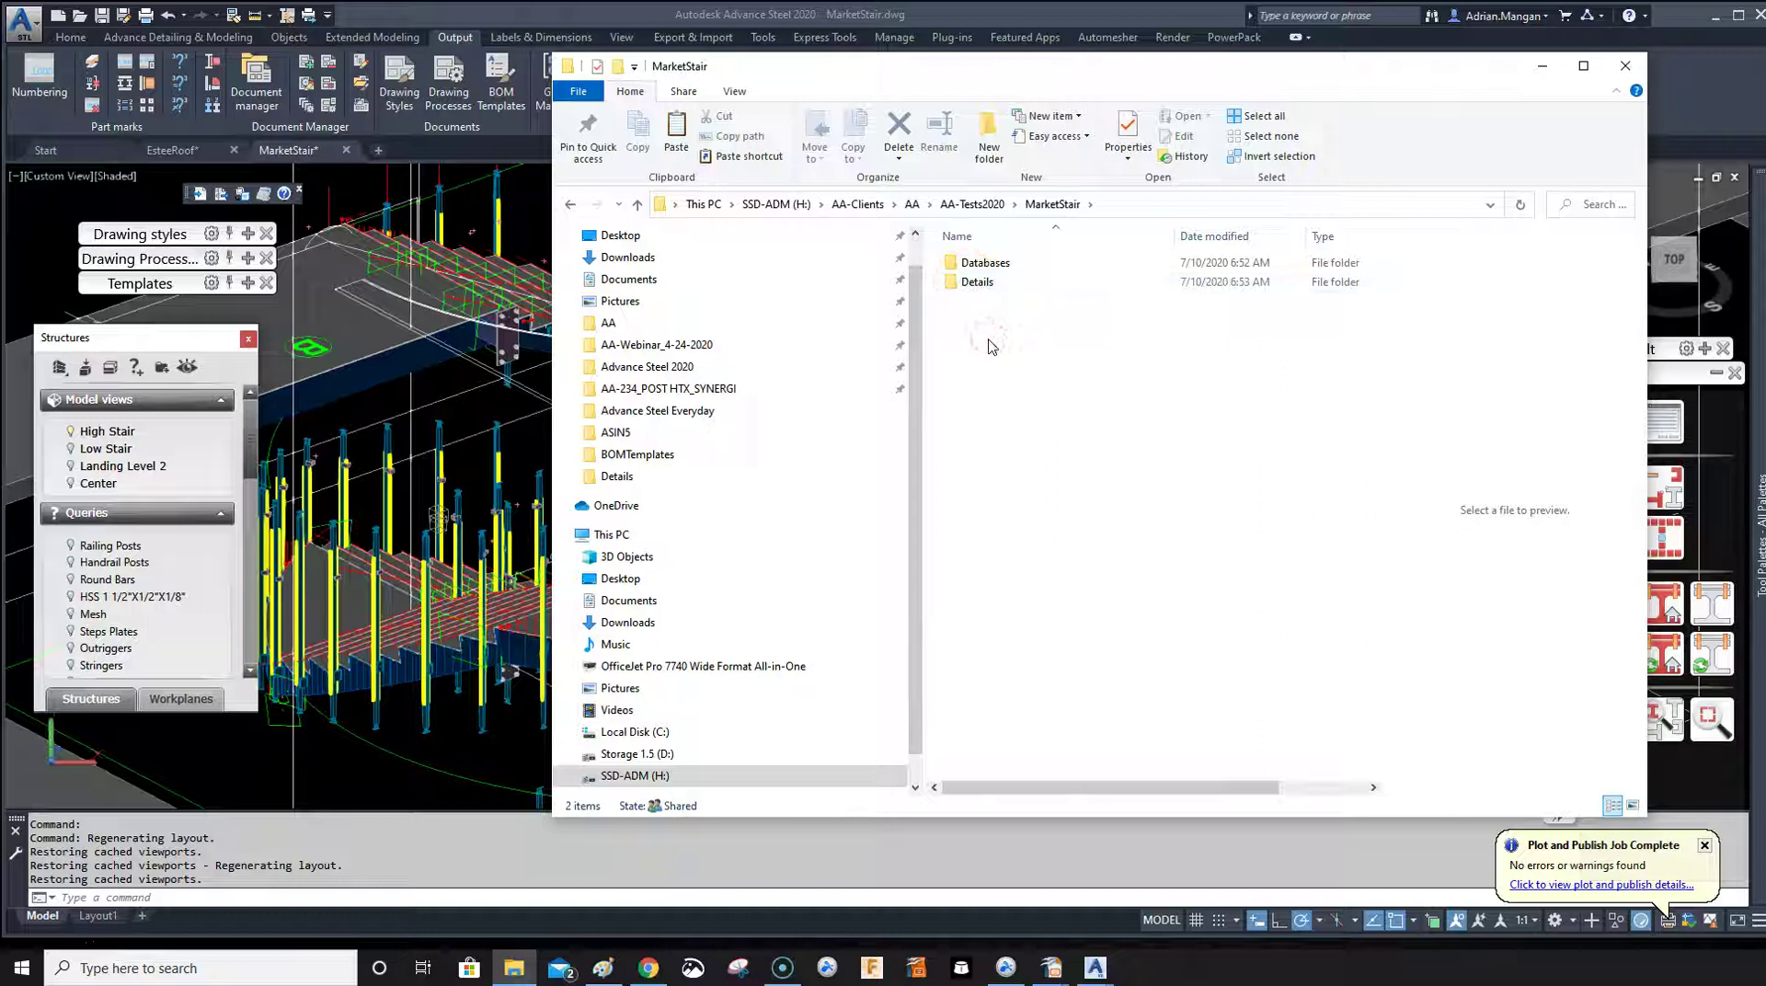
pyautogui.rightClick(987, 343)
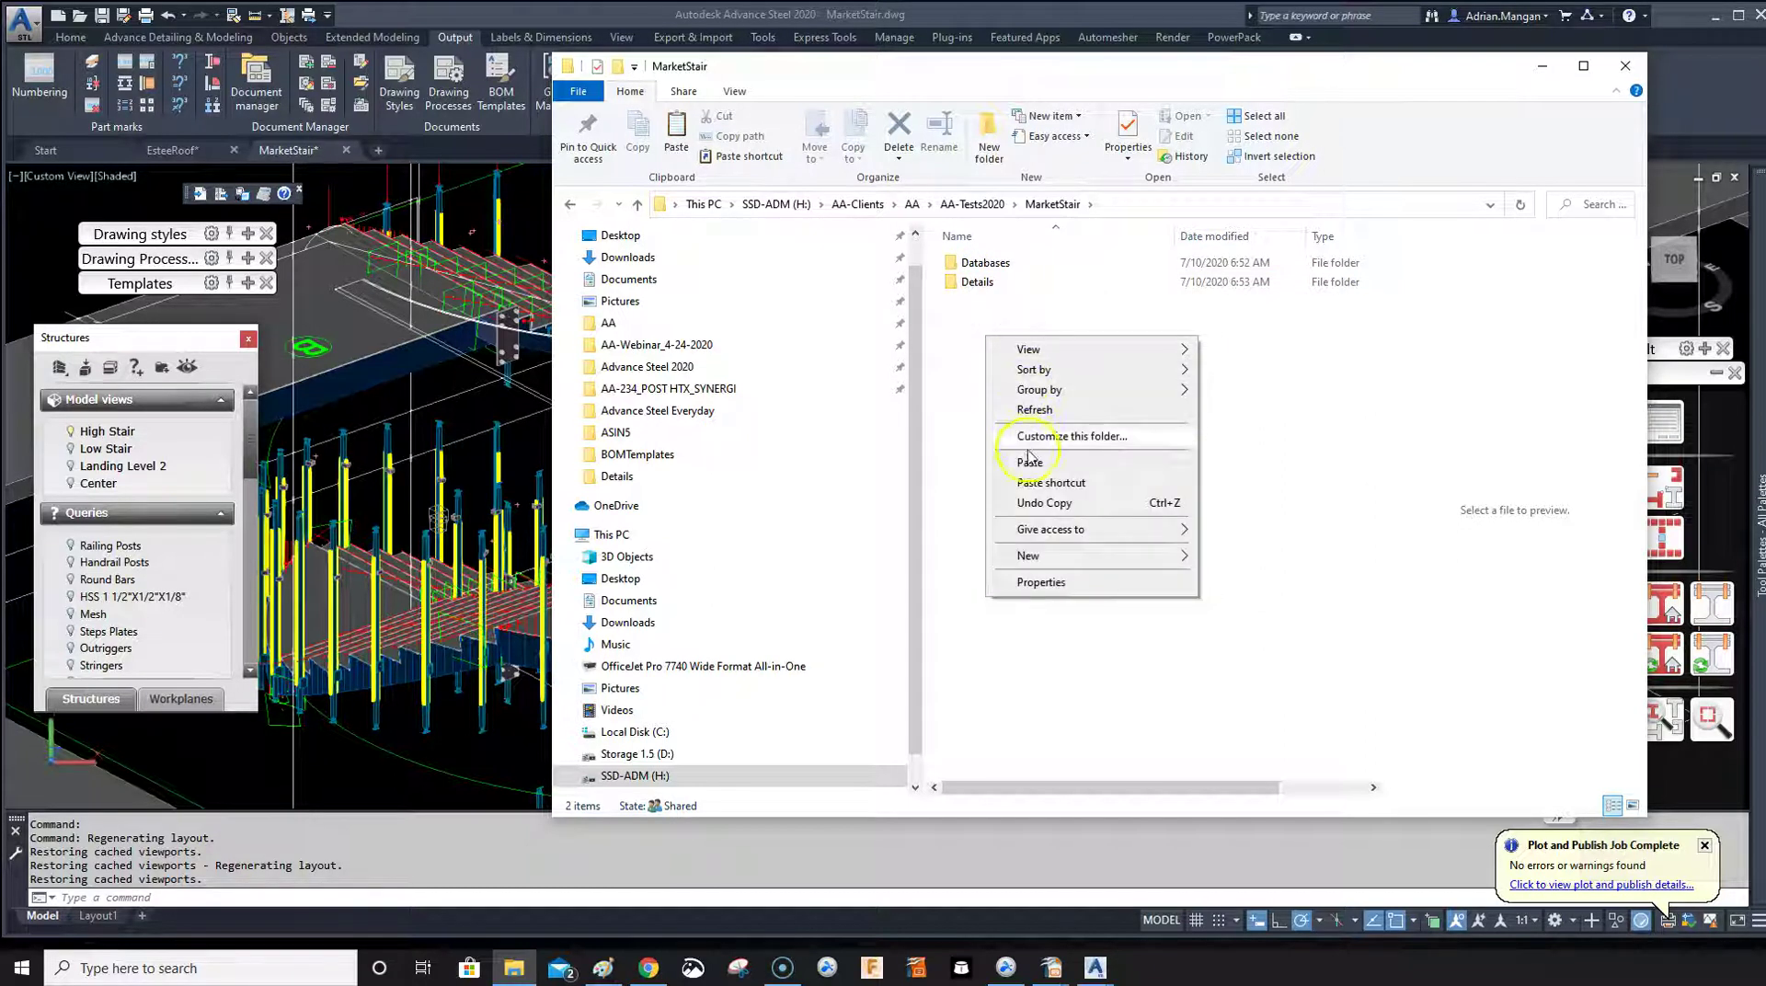
pyautogui.moveTo(1044, 556)
pyautogui.click(1212, 555)
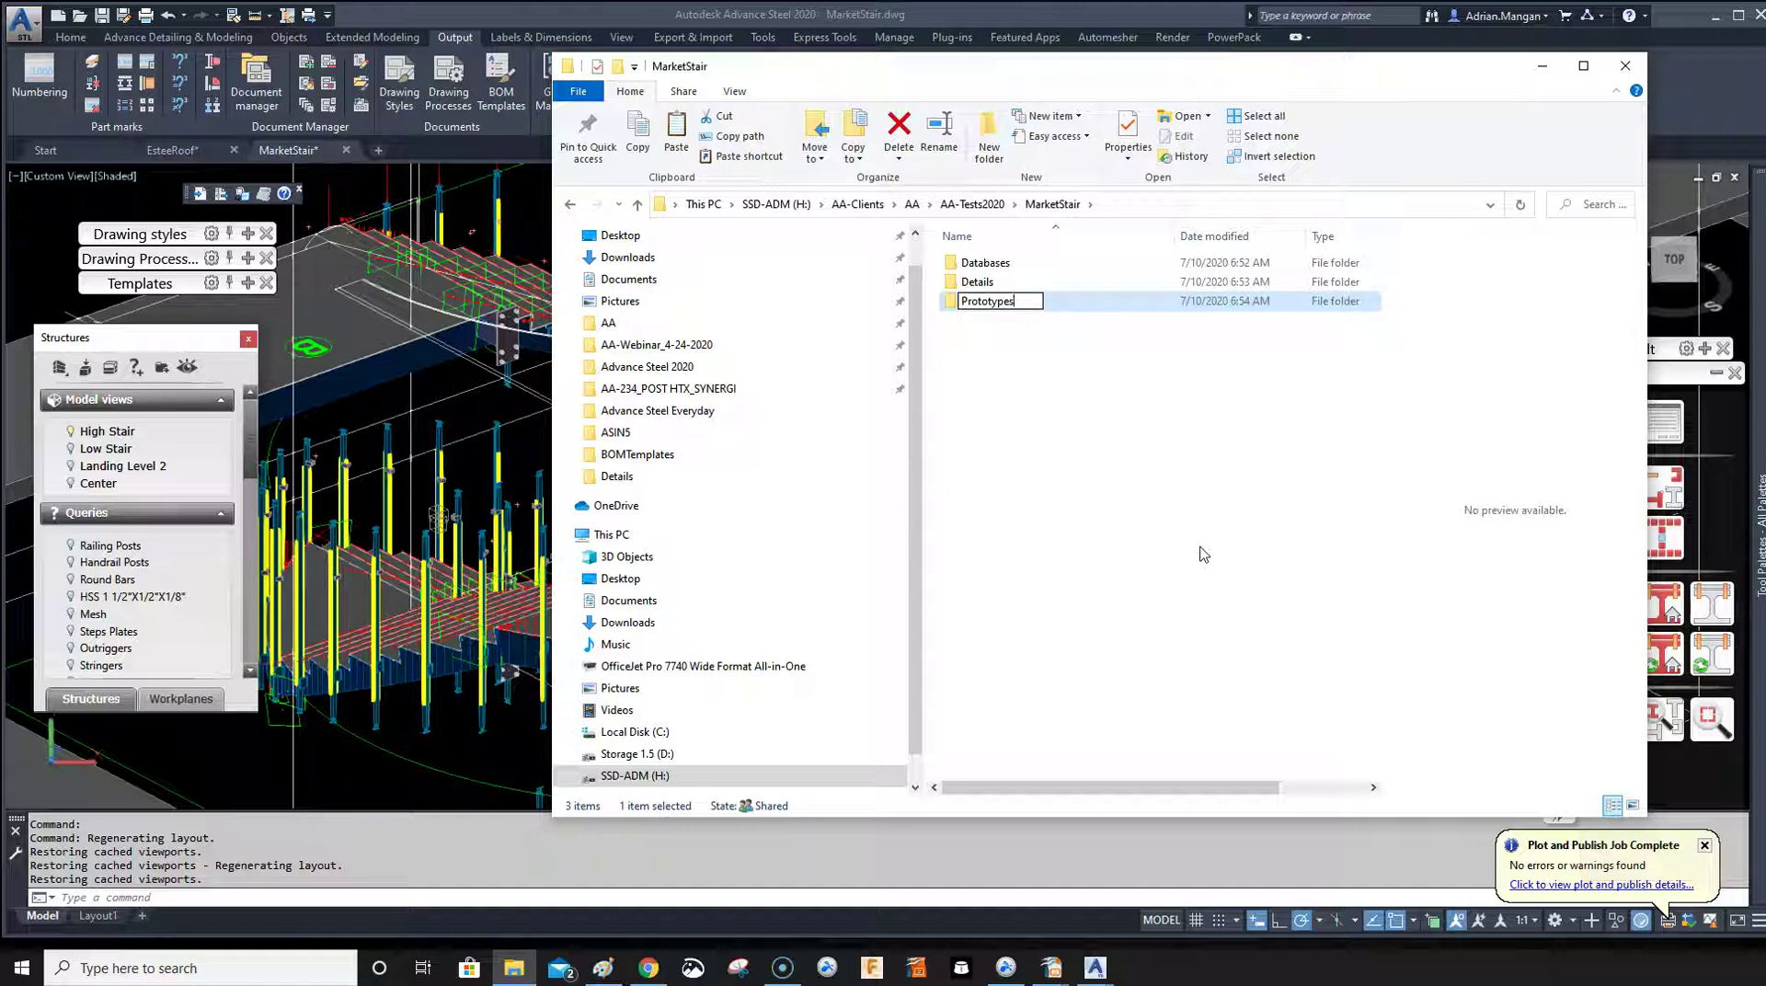
# - Paste the copied prototype into the new Prototypes folder and widen the name column
pyautogui.doubleClick(975, 302)
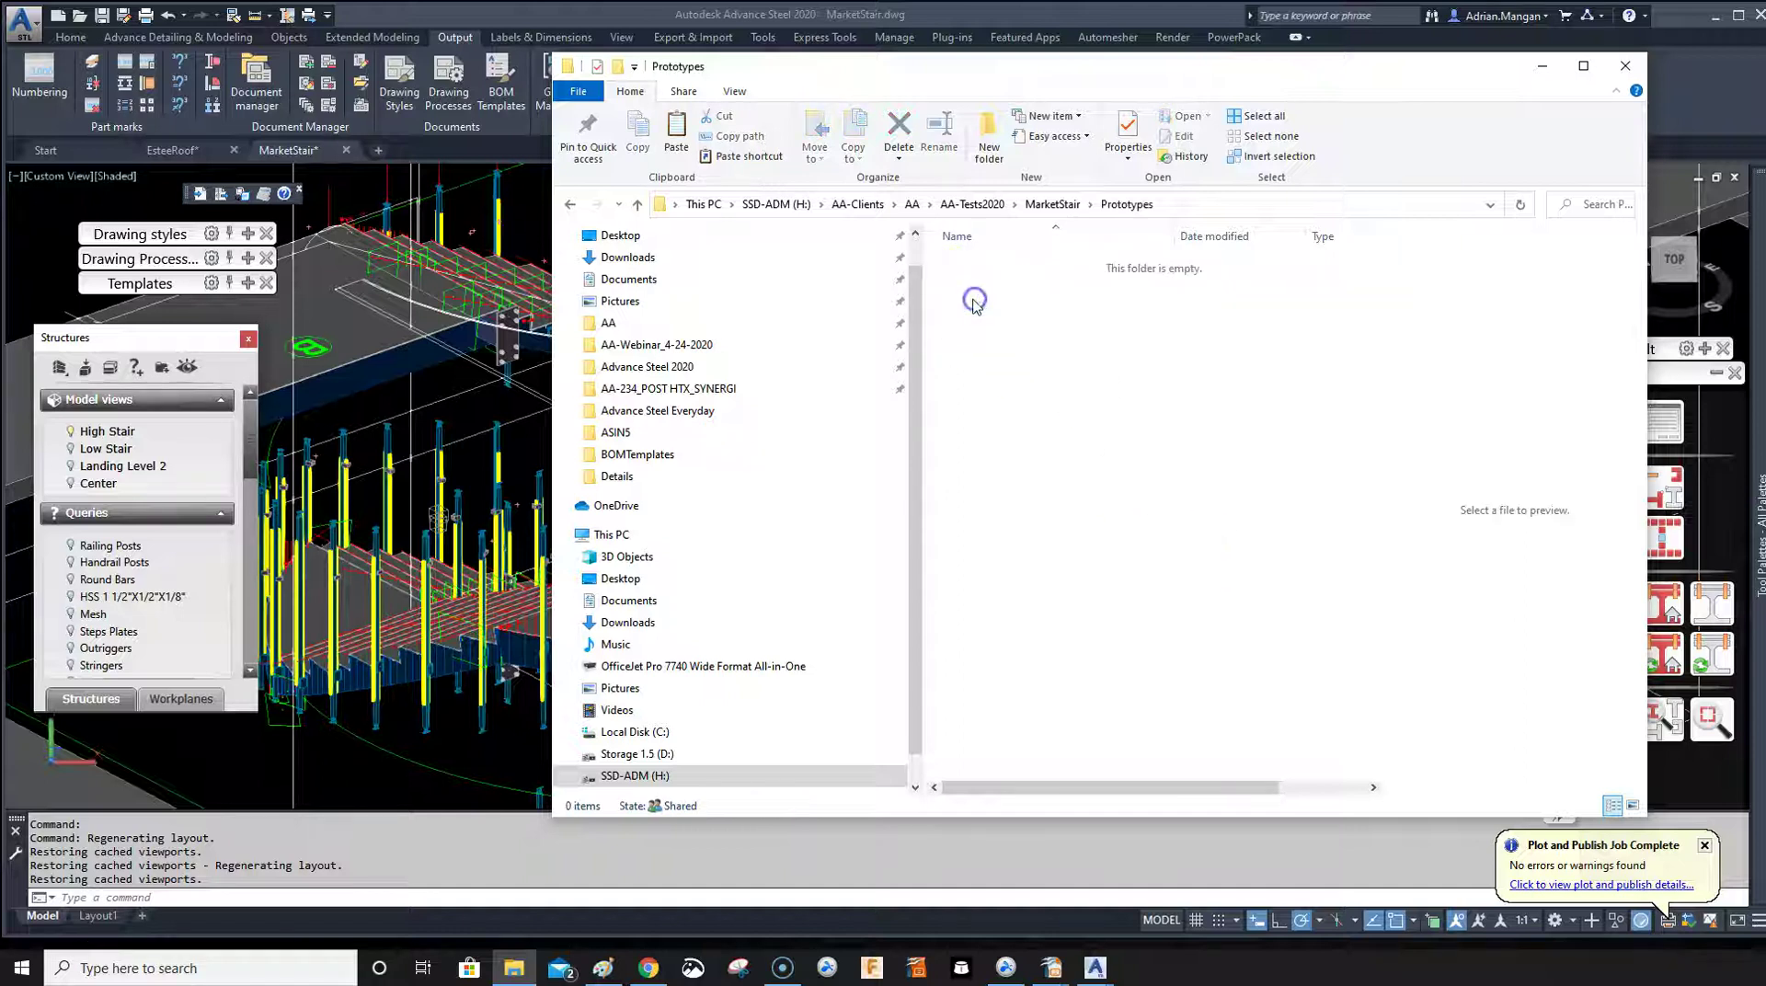
pyautogui.rightClick(1039, 329)
pyautogui.click(1122, 454)
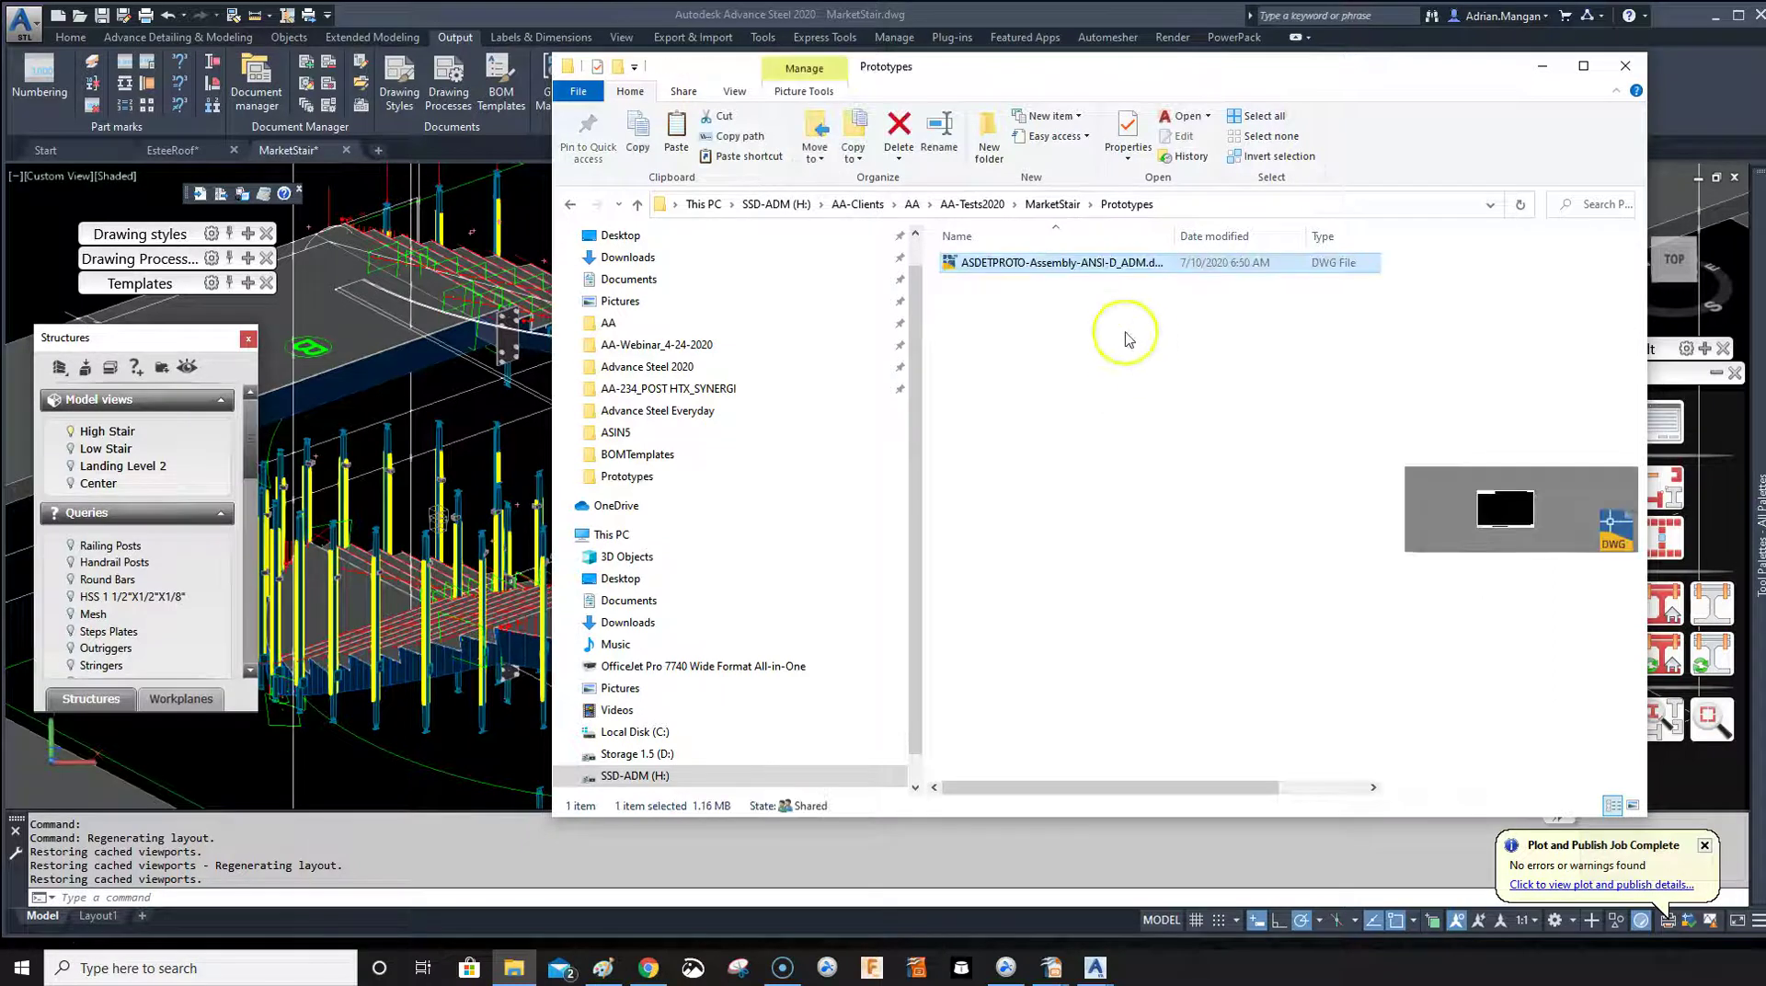
pyautogui.moveTo(1175, 235); pyautogui.dragTo(1298, 238)
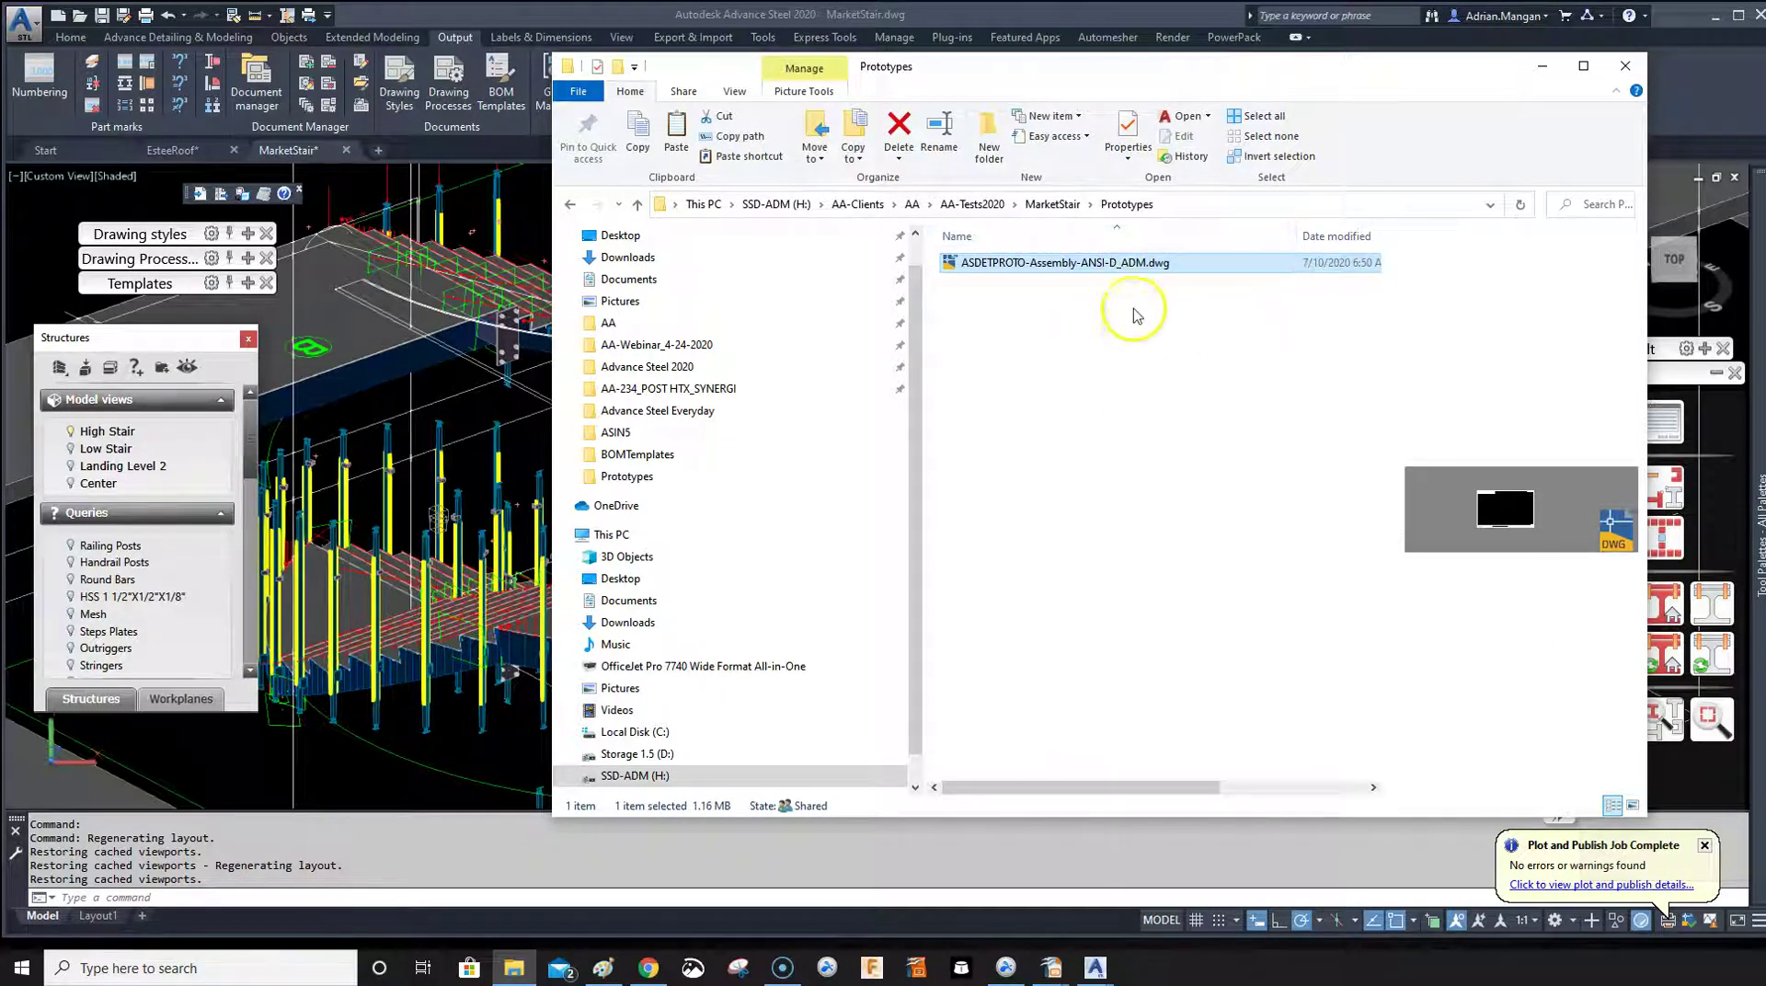
# - Rename the pasted file to ASDETPROTO-Assembly-ANSI-D.dwg by removing _ADM
pyautogui.click(1116, 271)
pyautogui.click(1143, 263)
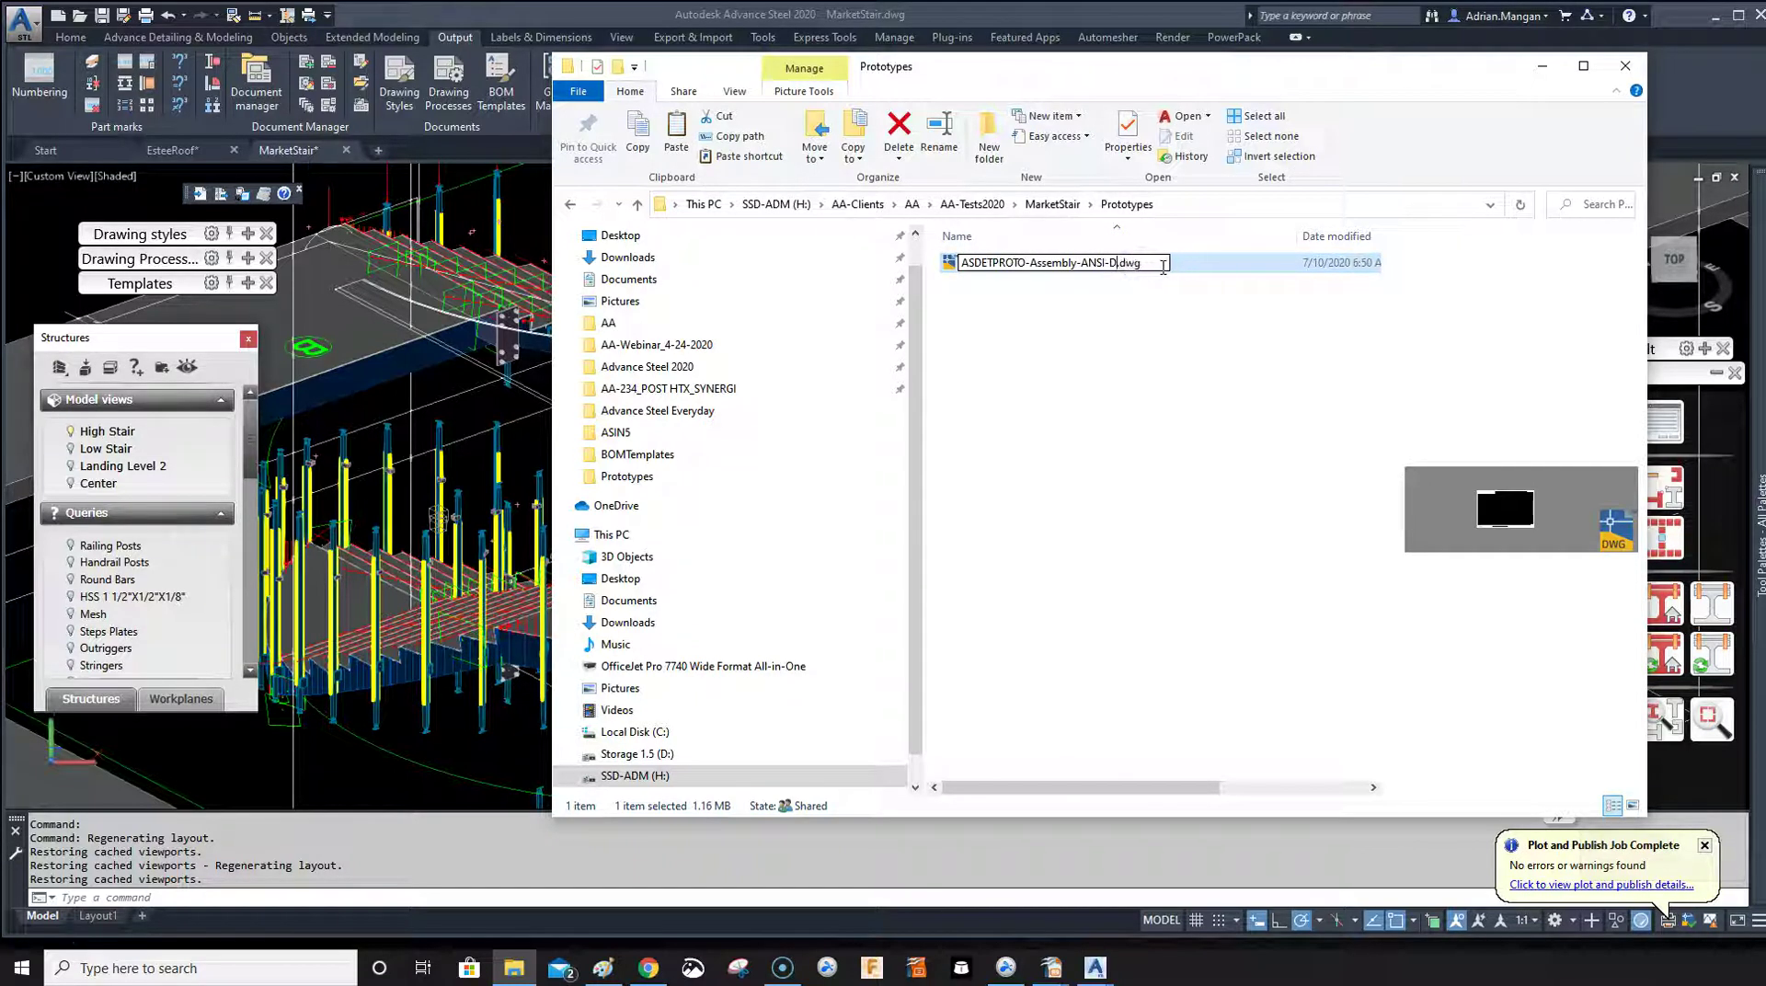
pyautogui.click(1132, 308)
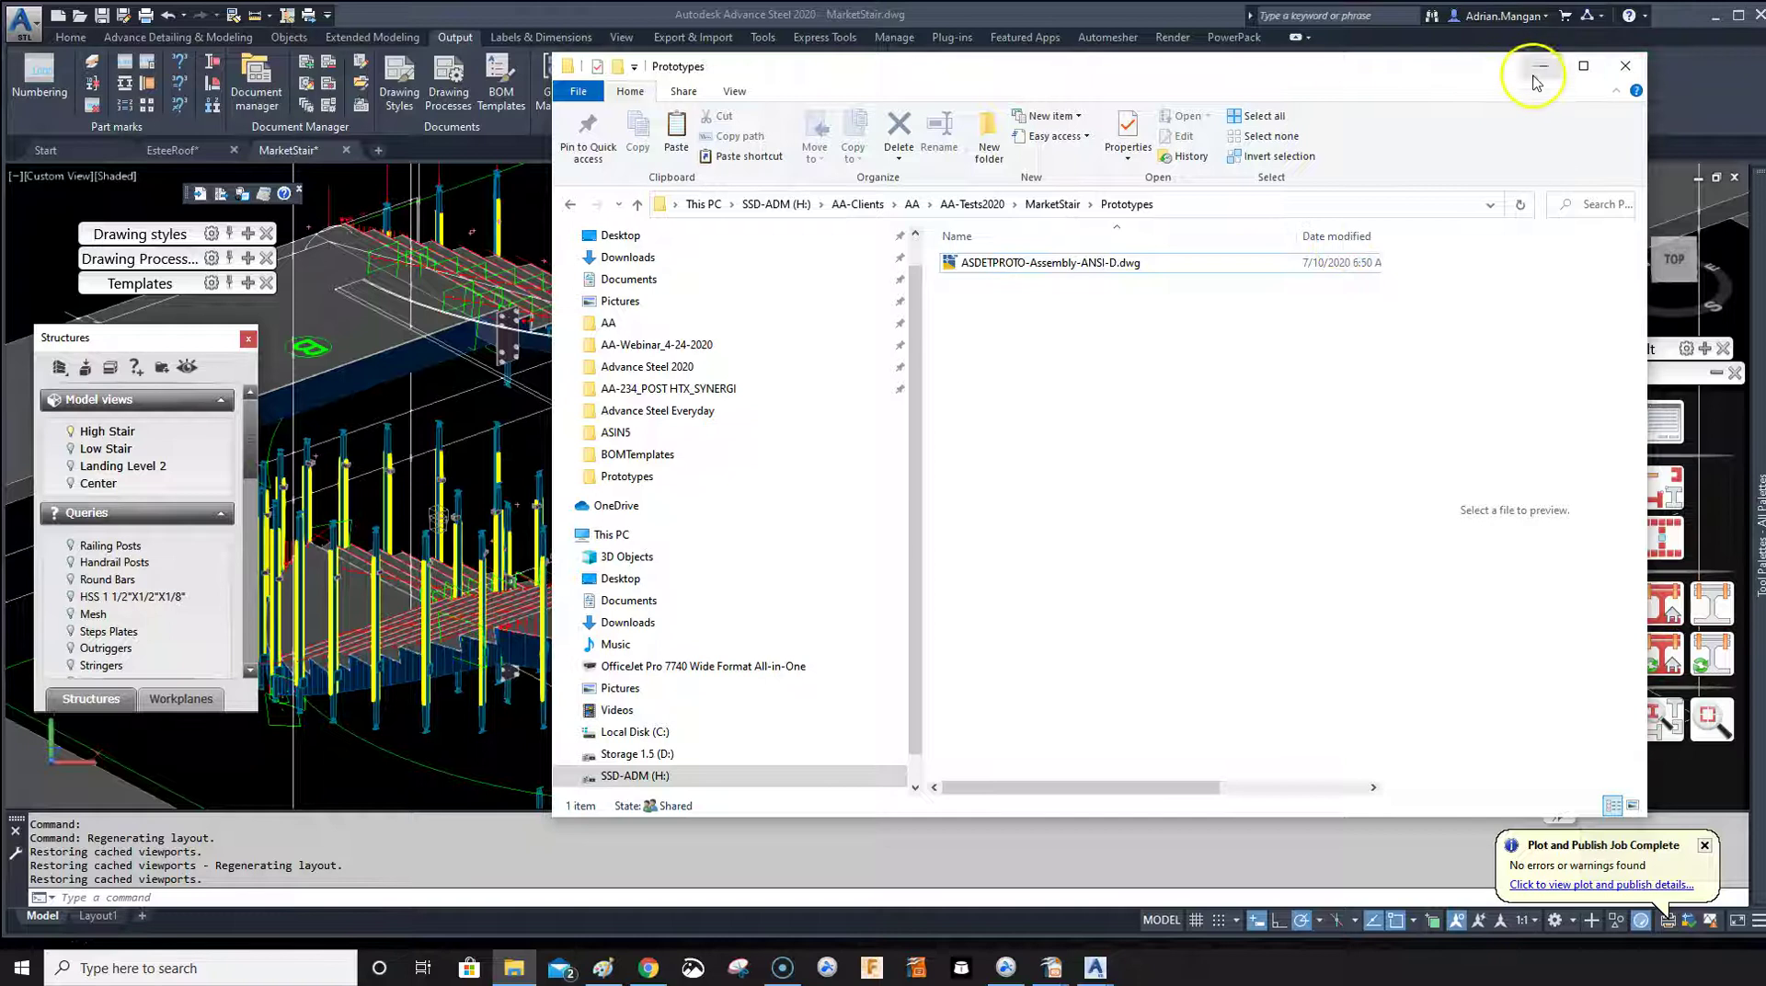
# - Recheck the renamed file in Prototypes, then minimize Explorer to reveal Advance Steel
pyautogui.click(1053, 206)
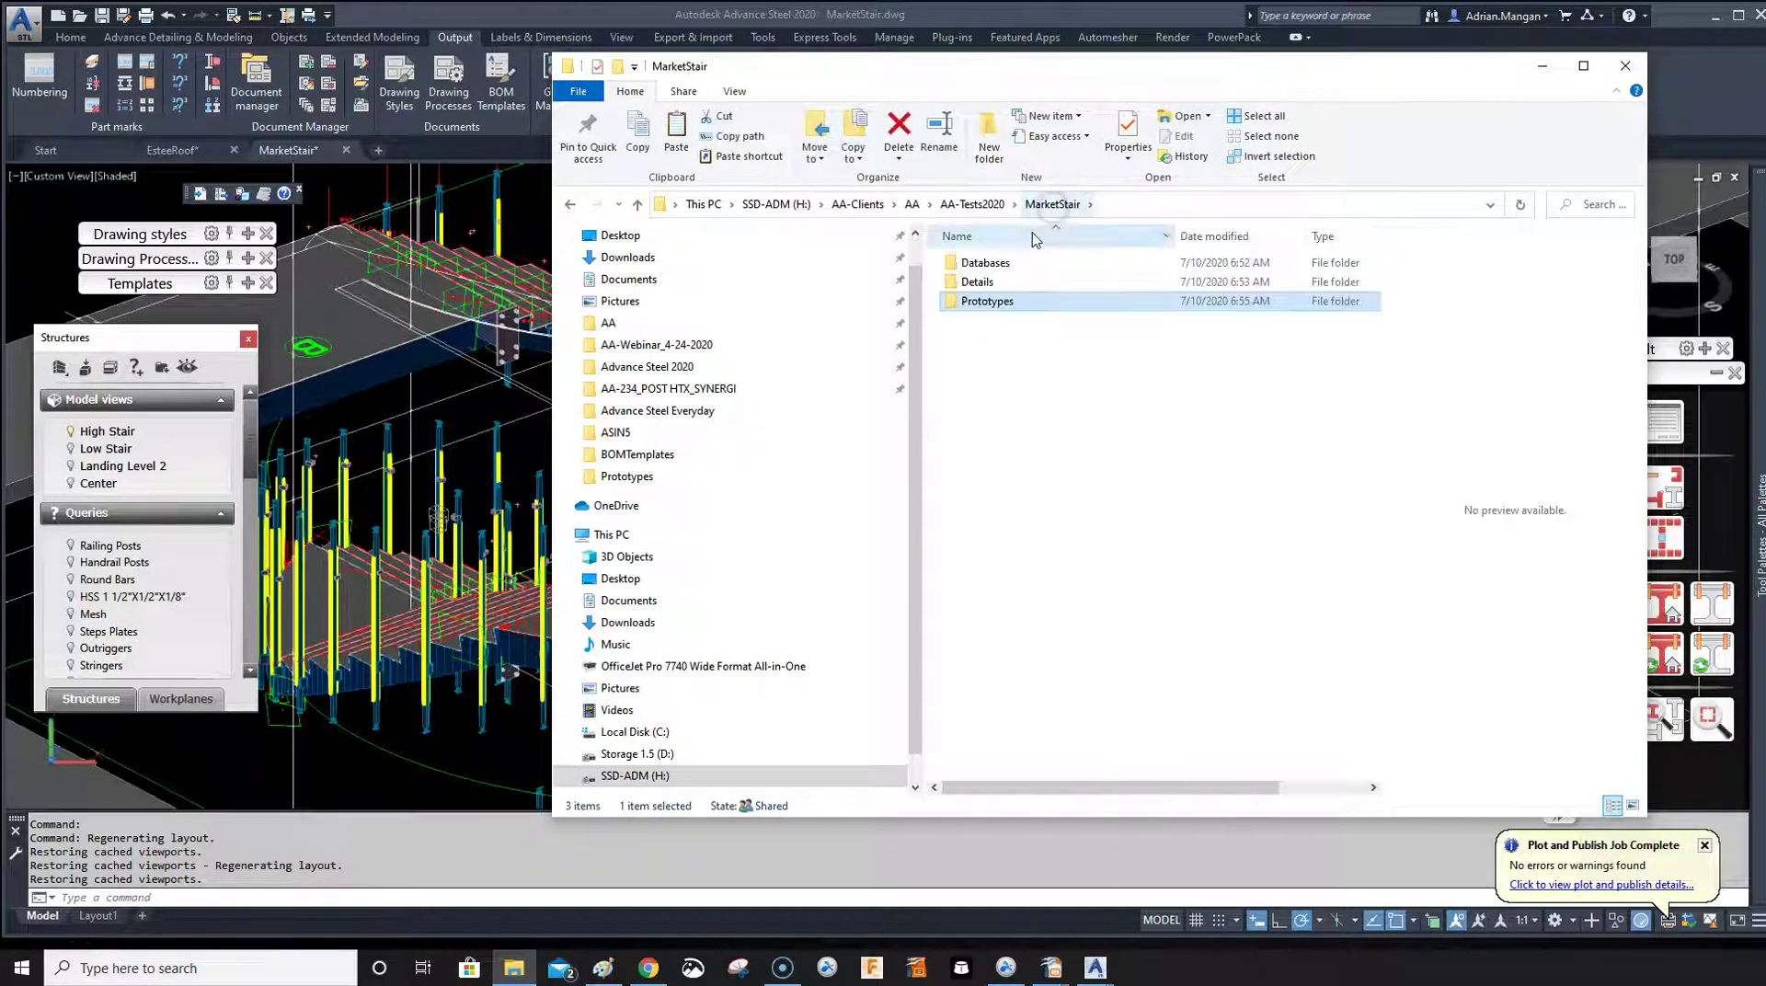
pyautogui.doubleClick(989, 305)
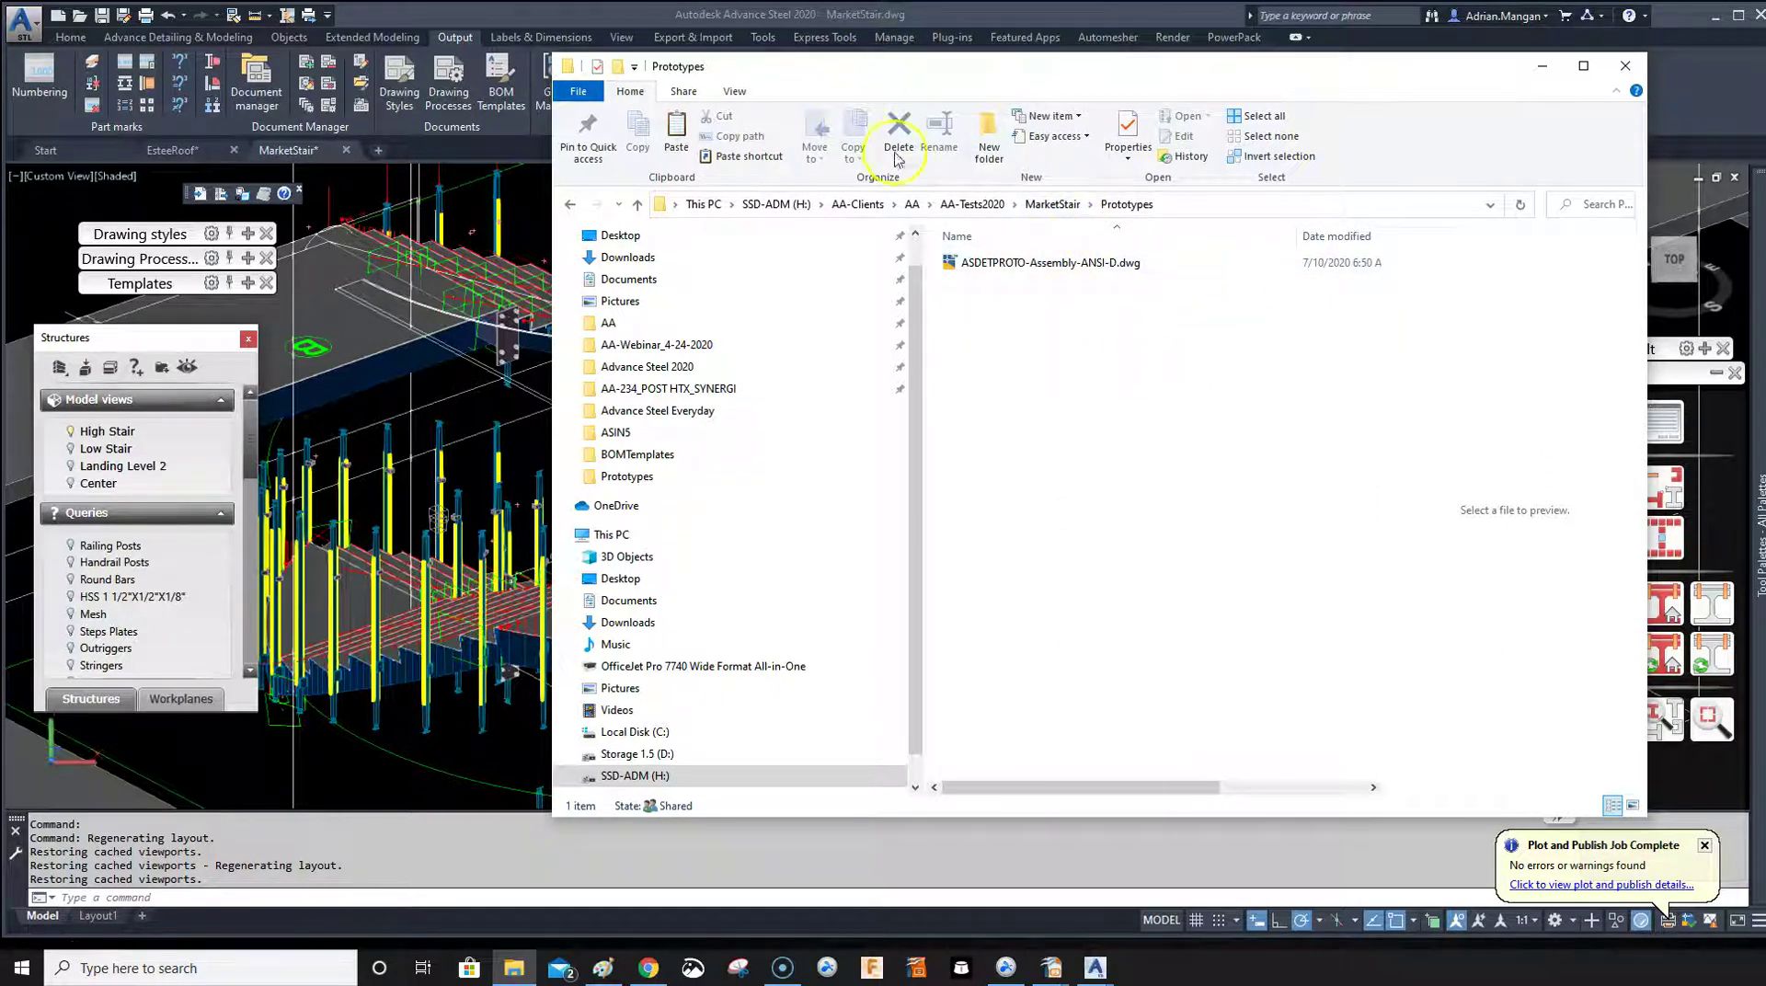
pyautogui.click(1542, 70)
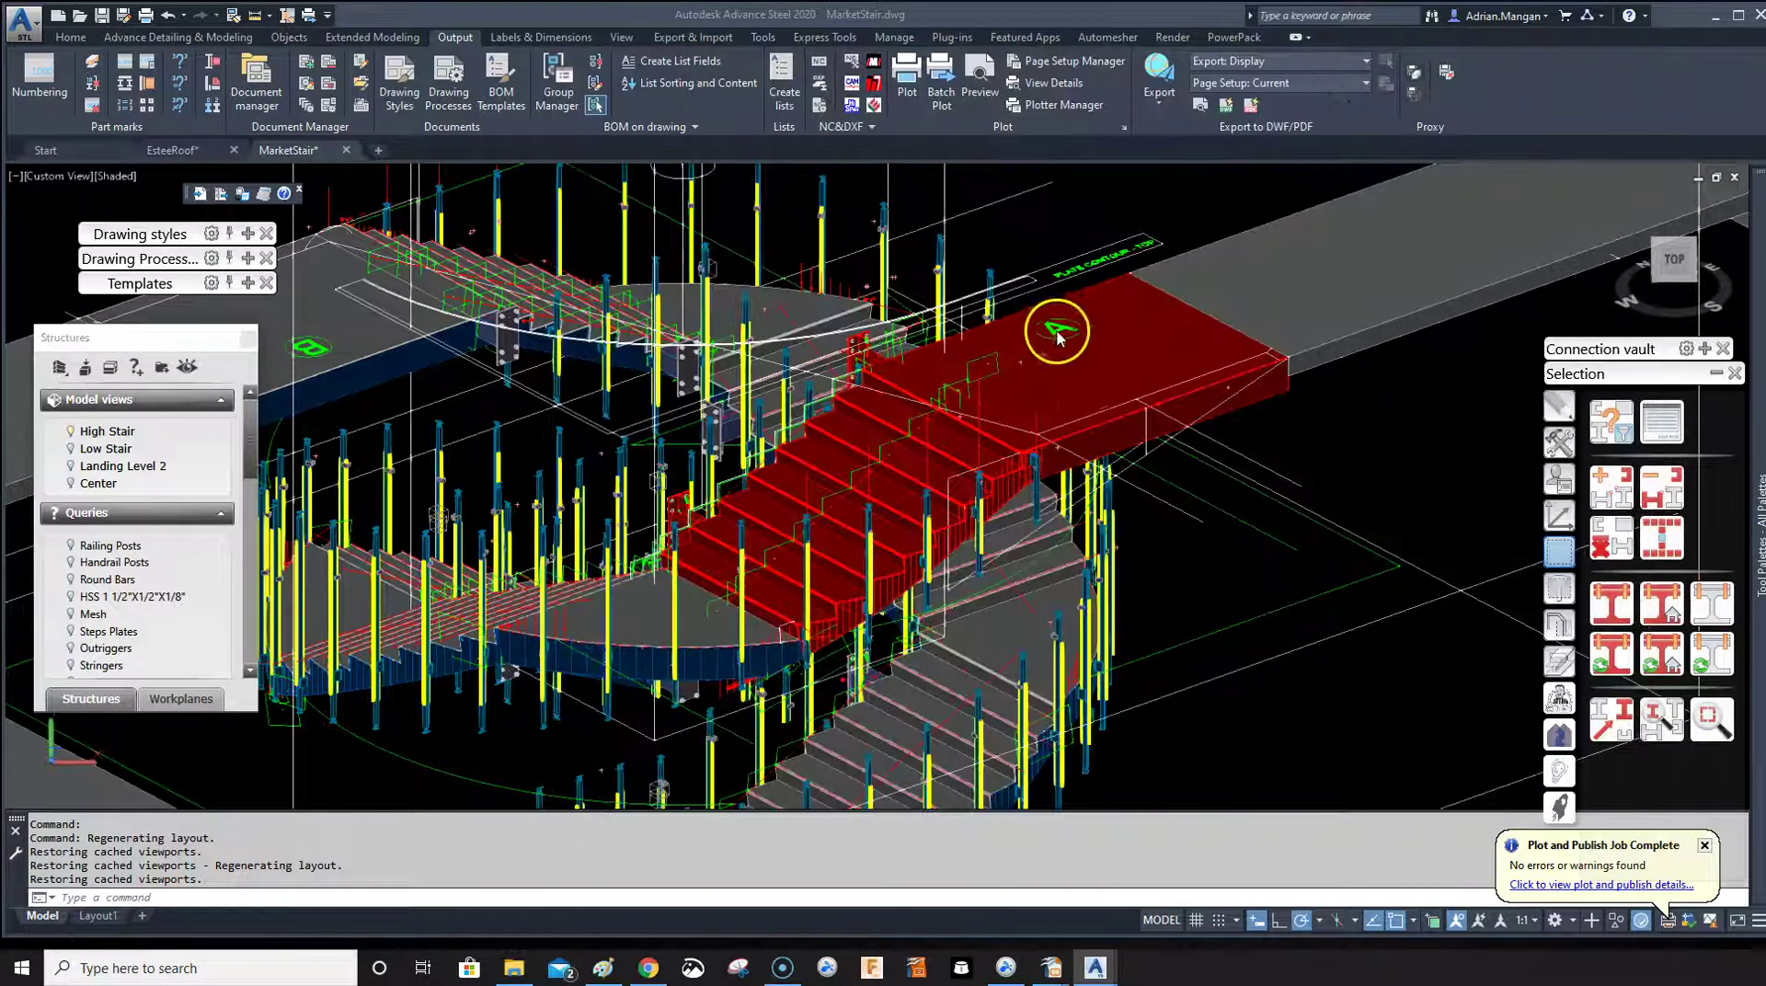
# - Select the marked stair objects, clear and undo, then reselect the stair and landing
pyautogui.click(1636, 537)
pyautogui.press('Escape')
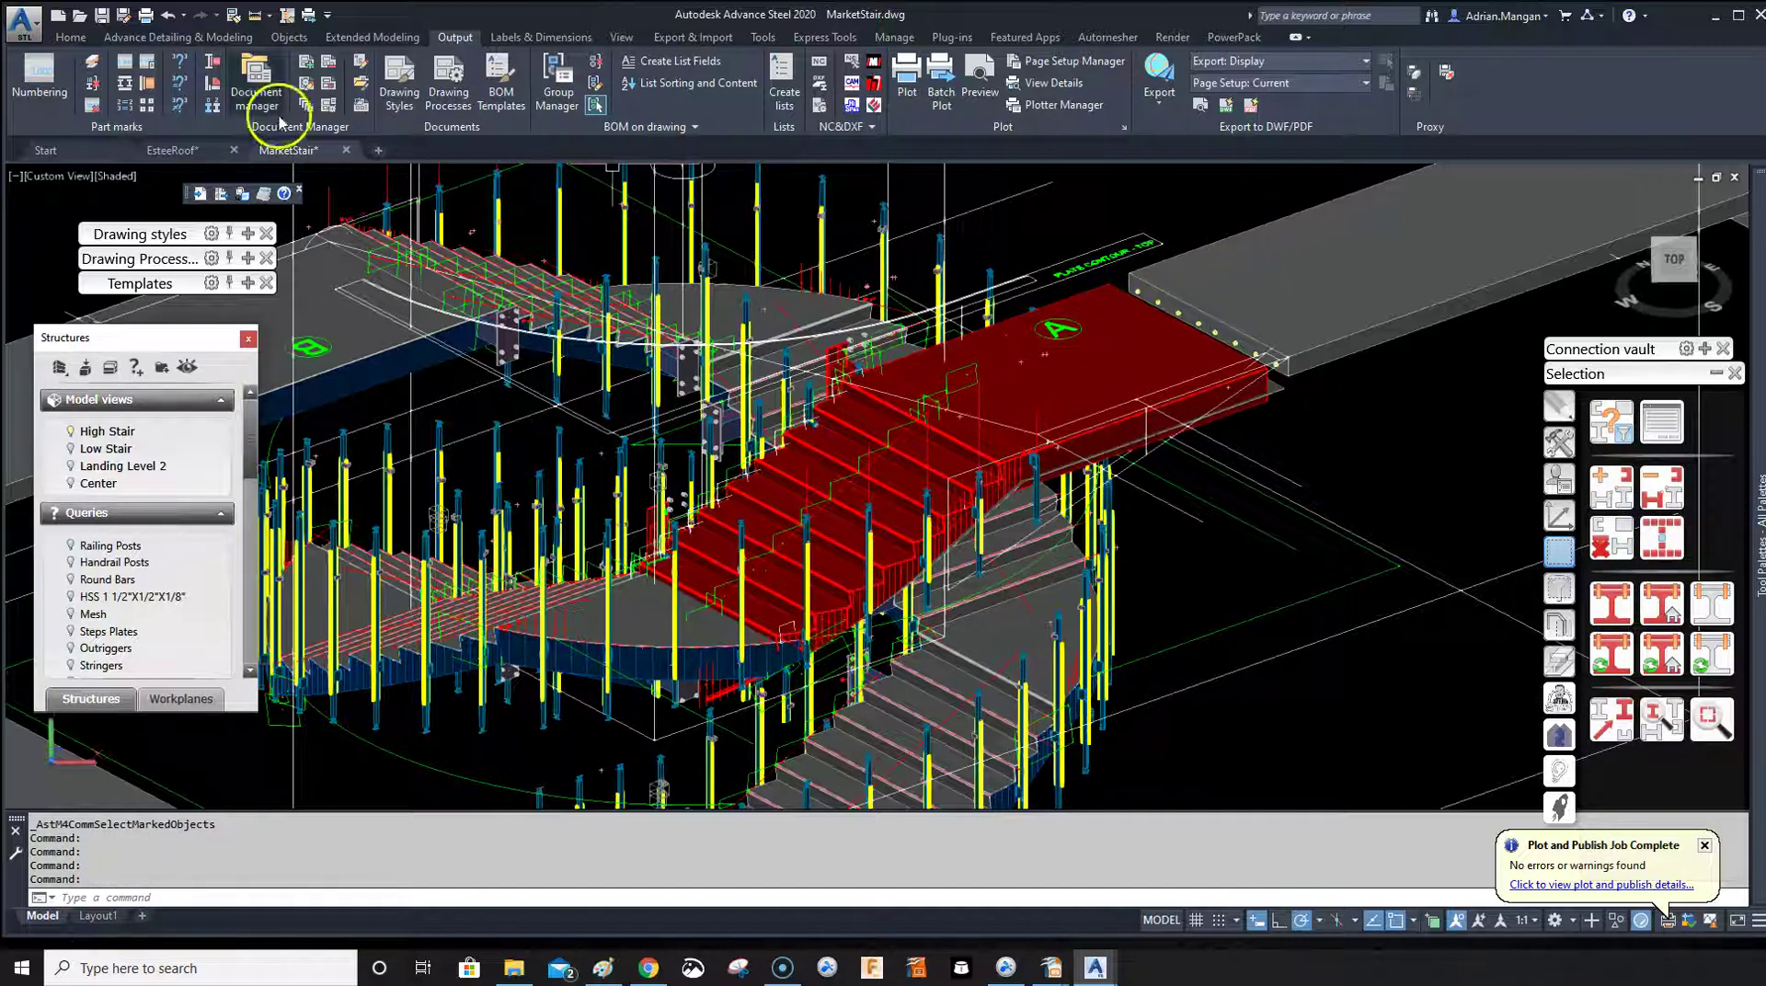
pyautogui.click(170, 16)
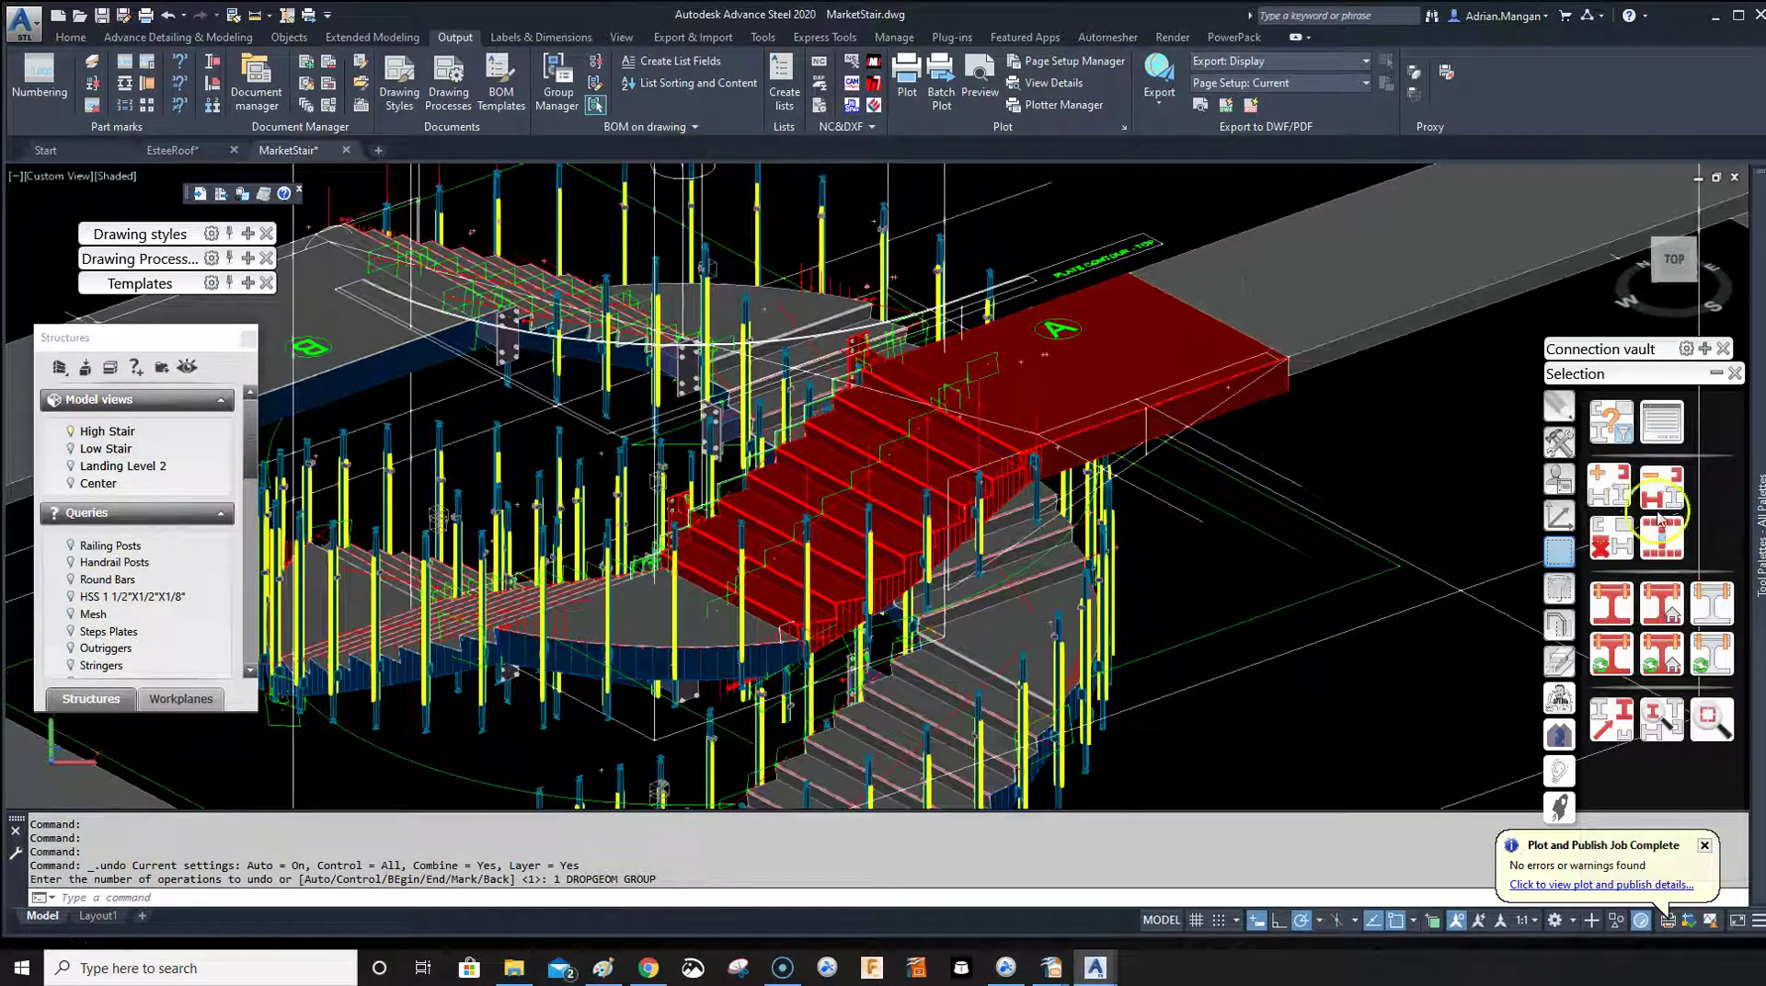
pyautogui.click(1690, 543)
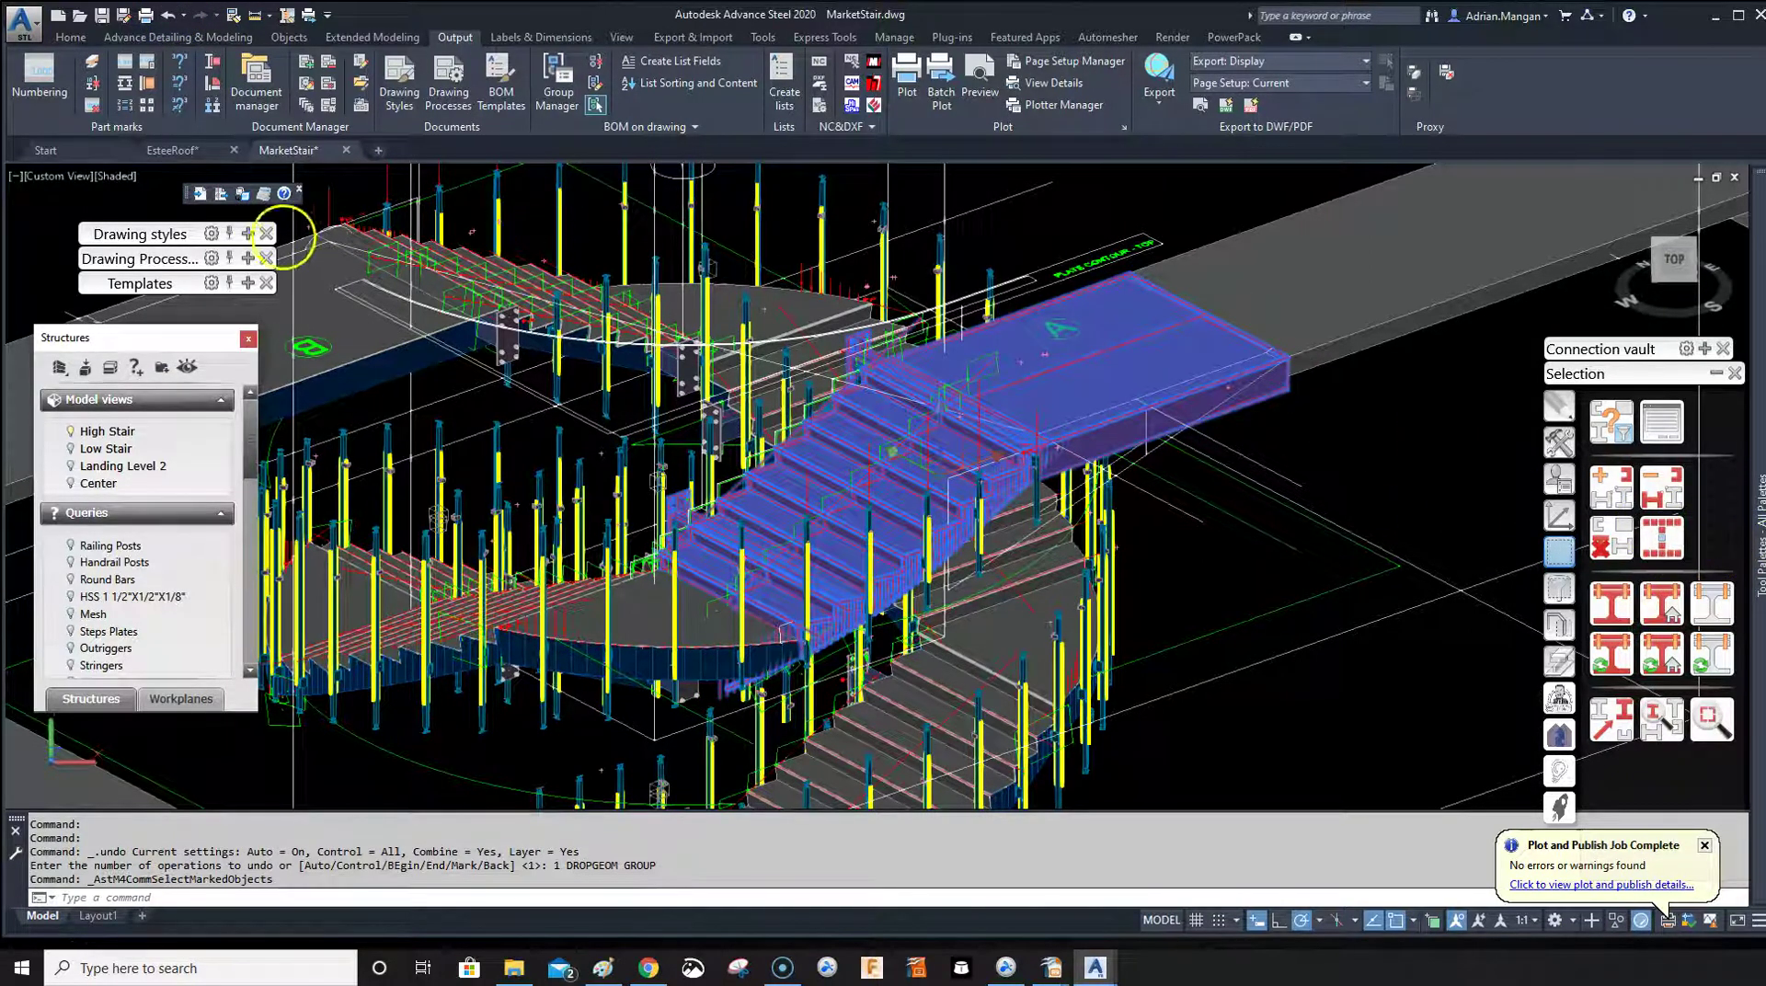
# - Confirm the ANSI-D PerAssembly filename selector and save the drawing process settings
pyautogui.click(302, 101)
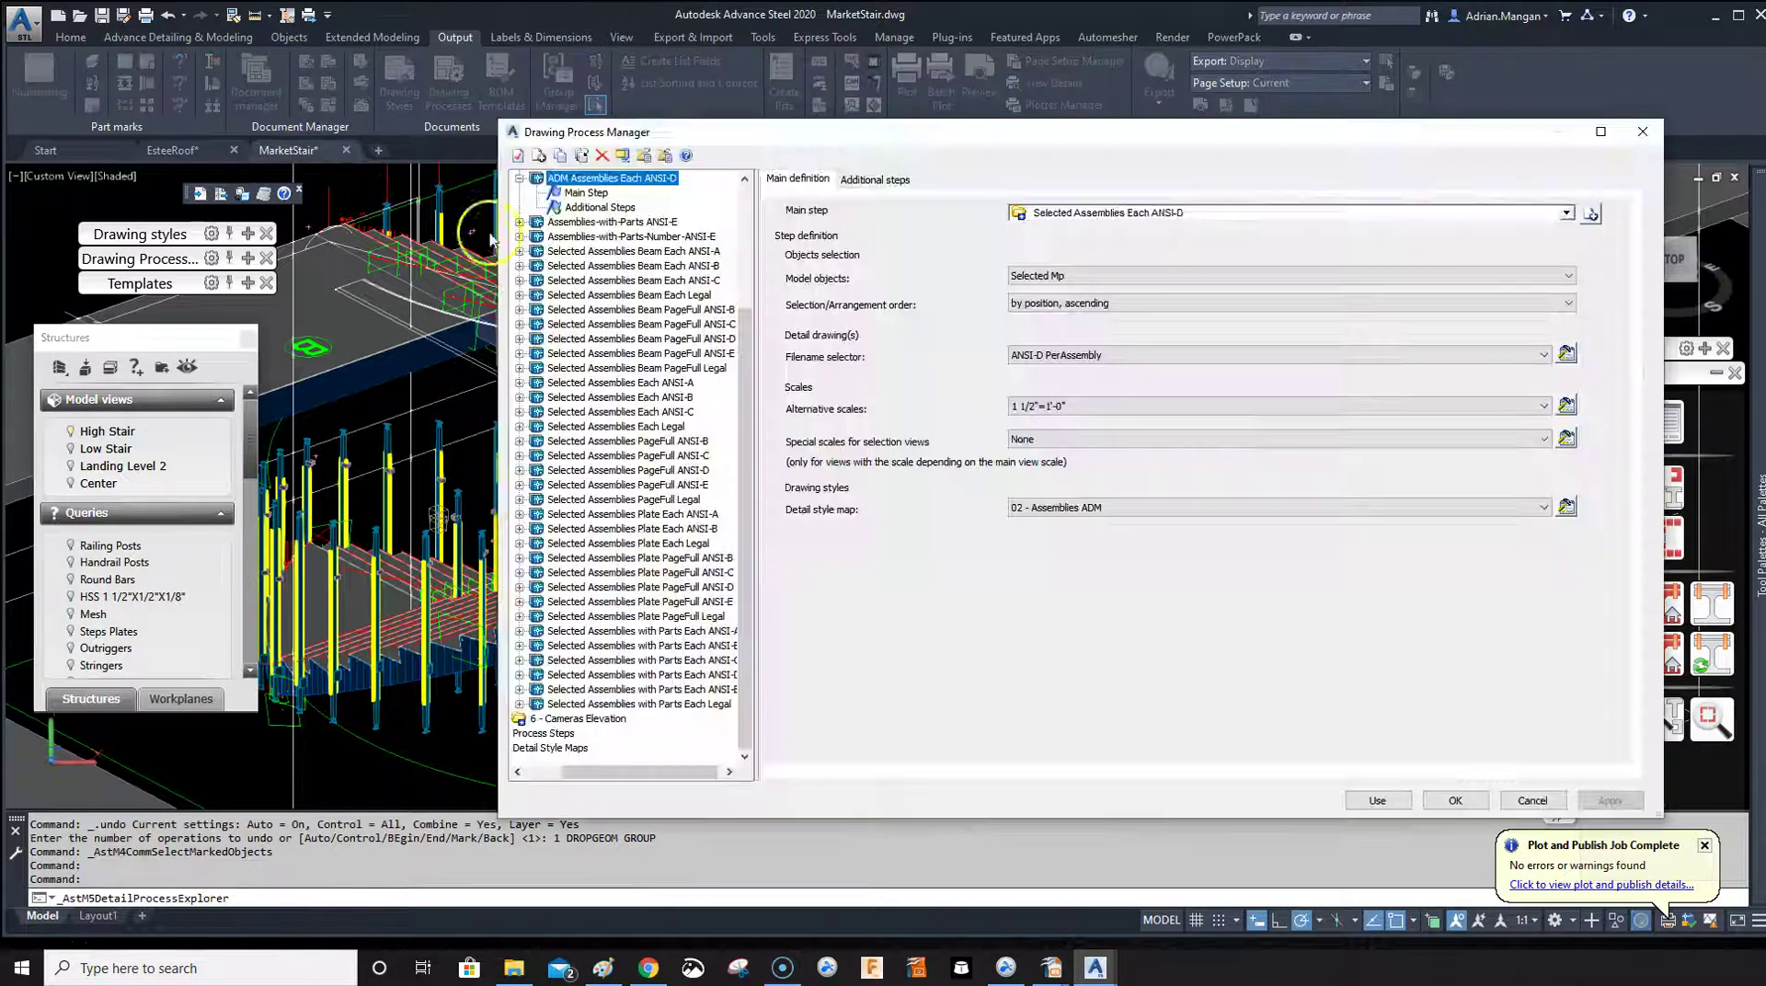
pyautogui.click(520, 178)
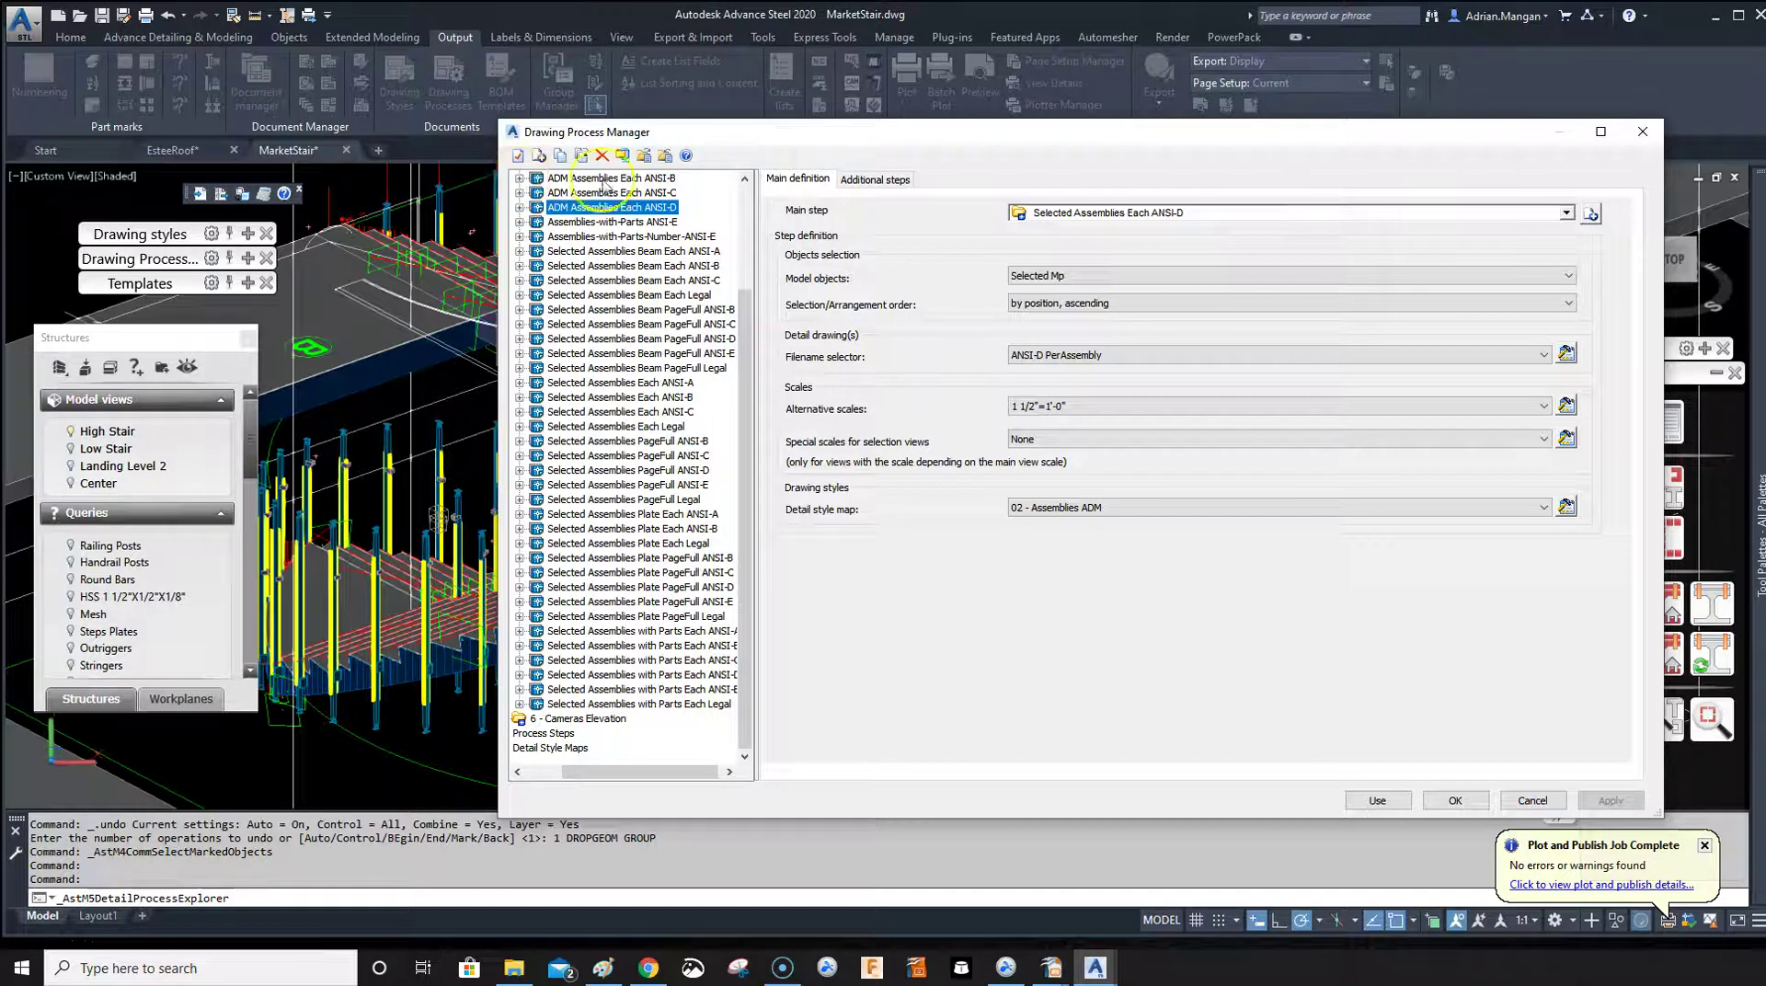
pyautogui.click(1566, 354)
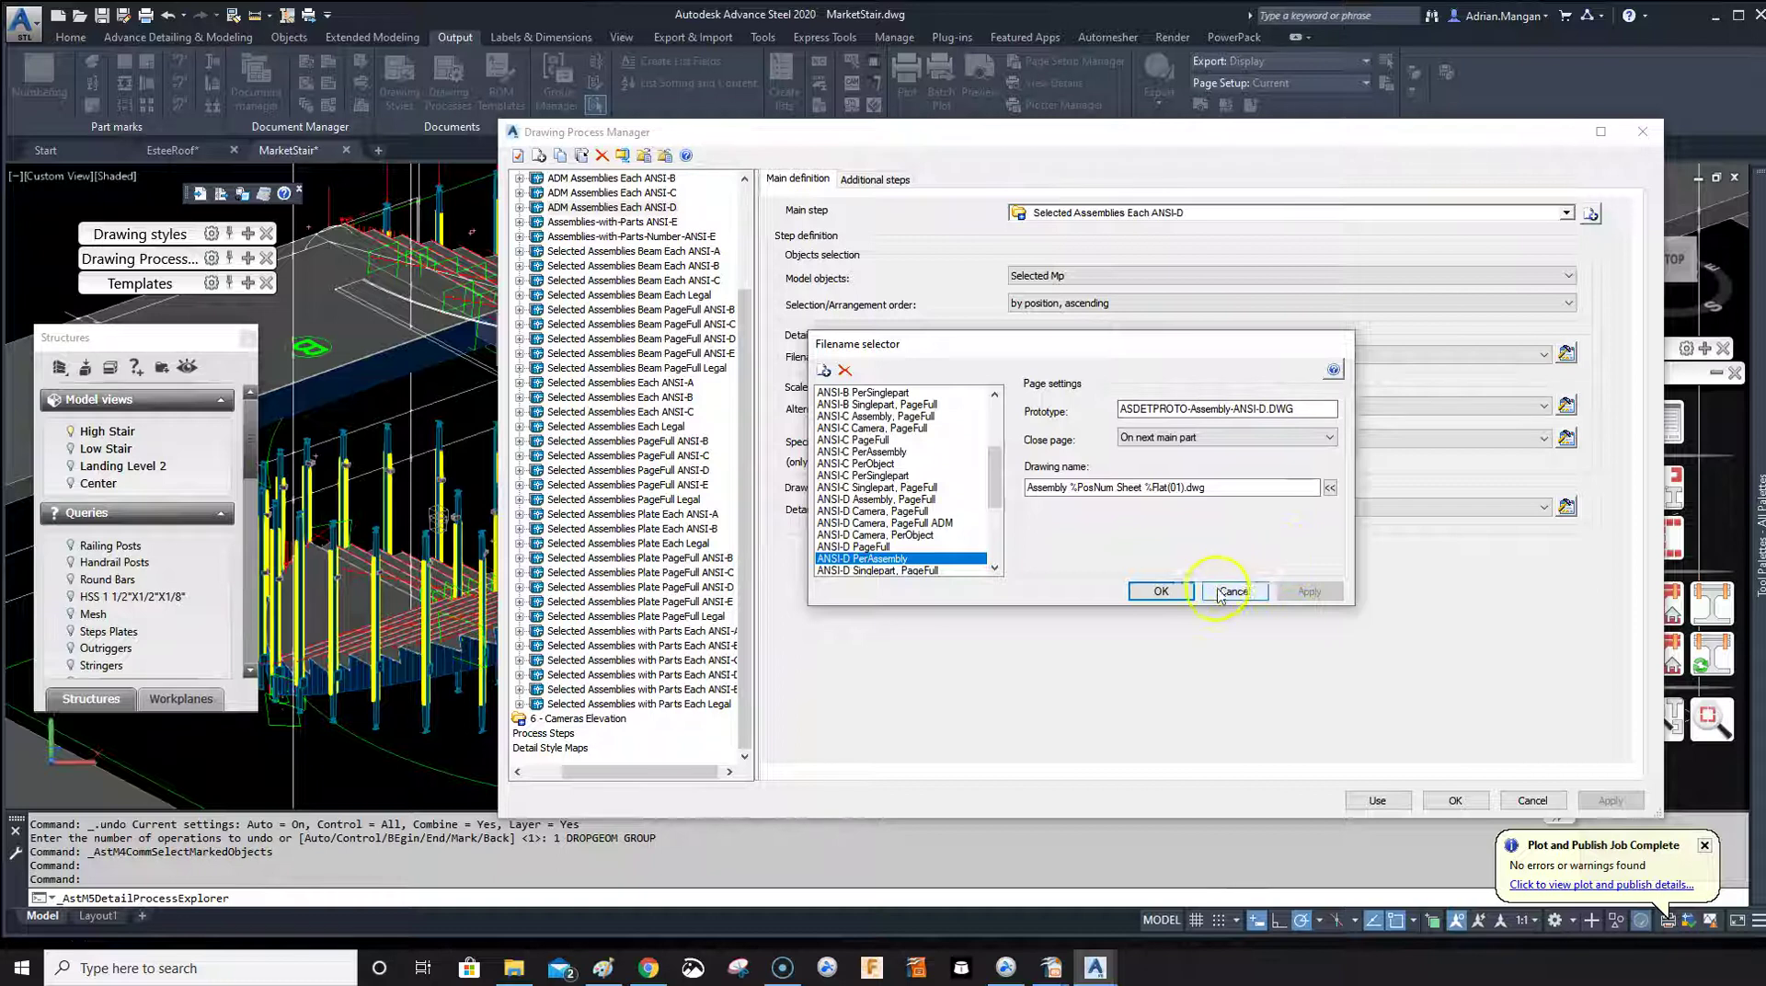
pyautogui.click(1162, 591)
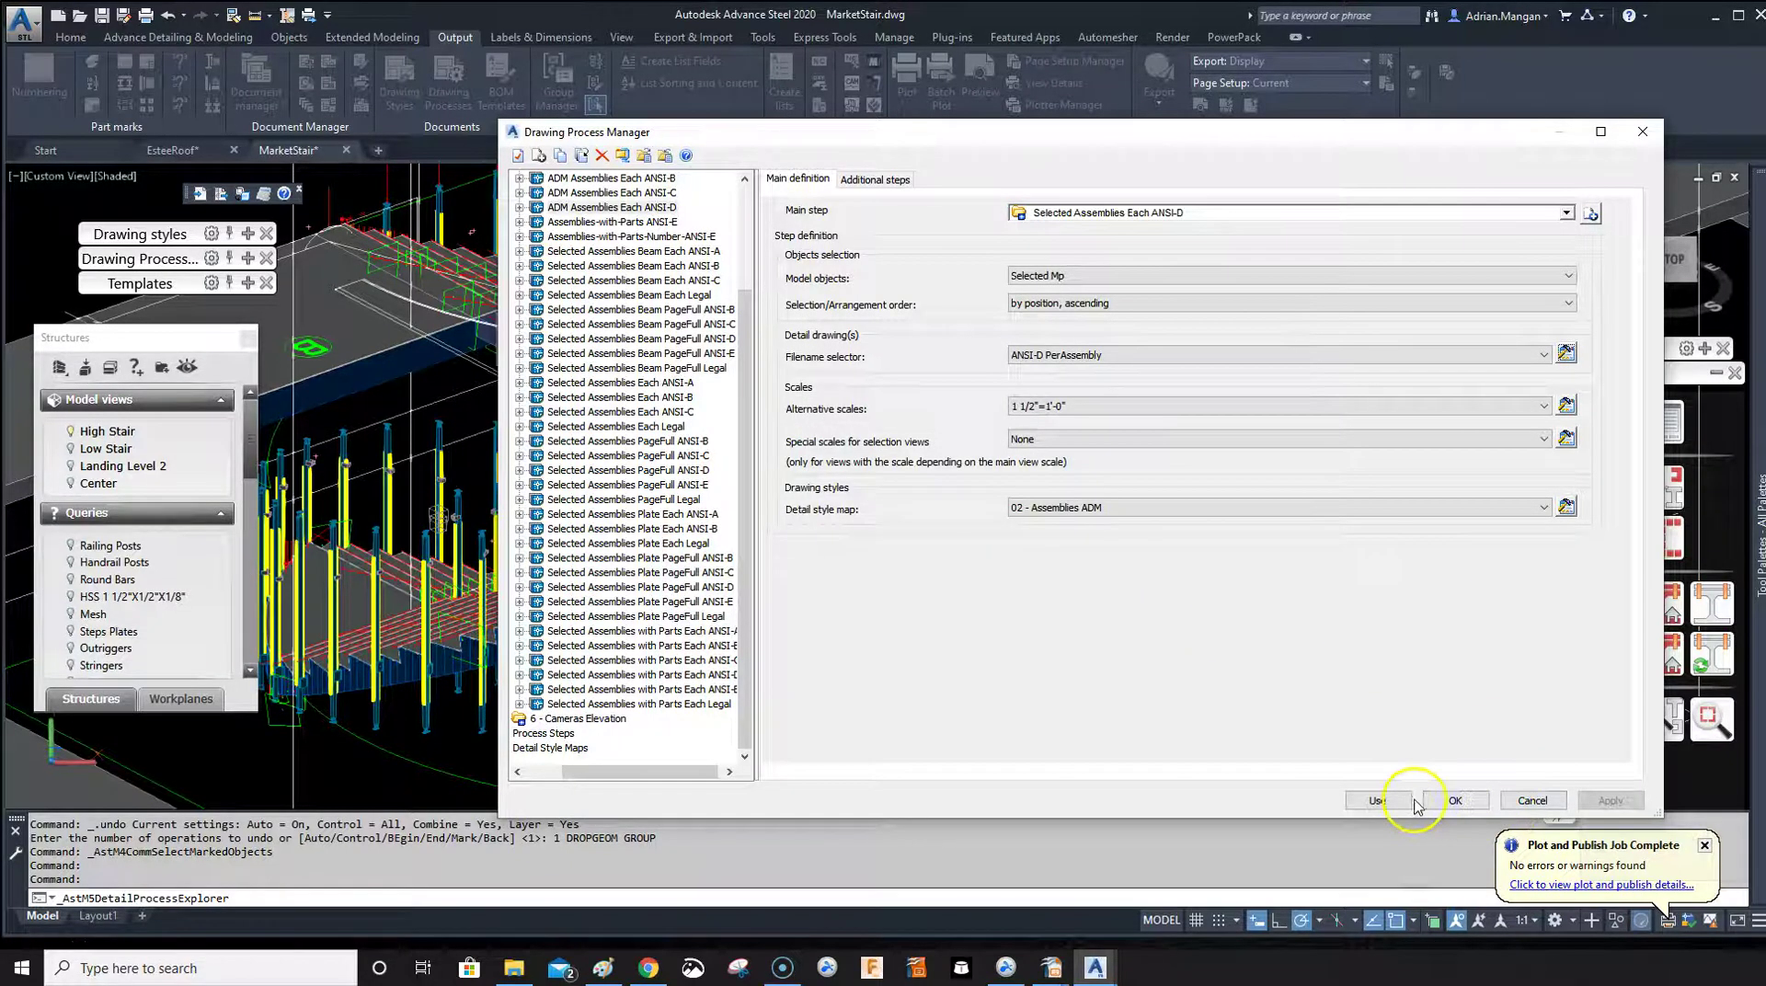
pyautogui.click(1458, 802)
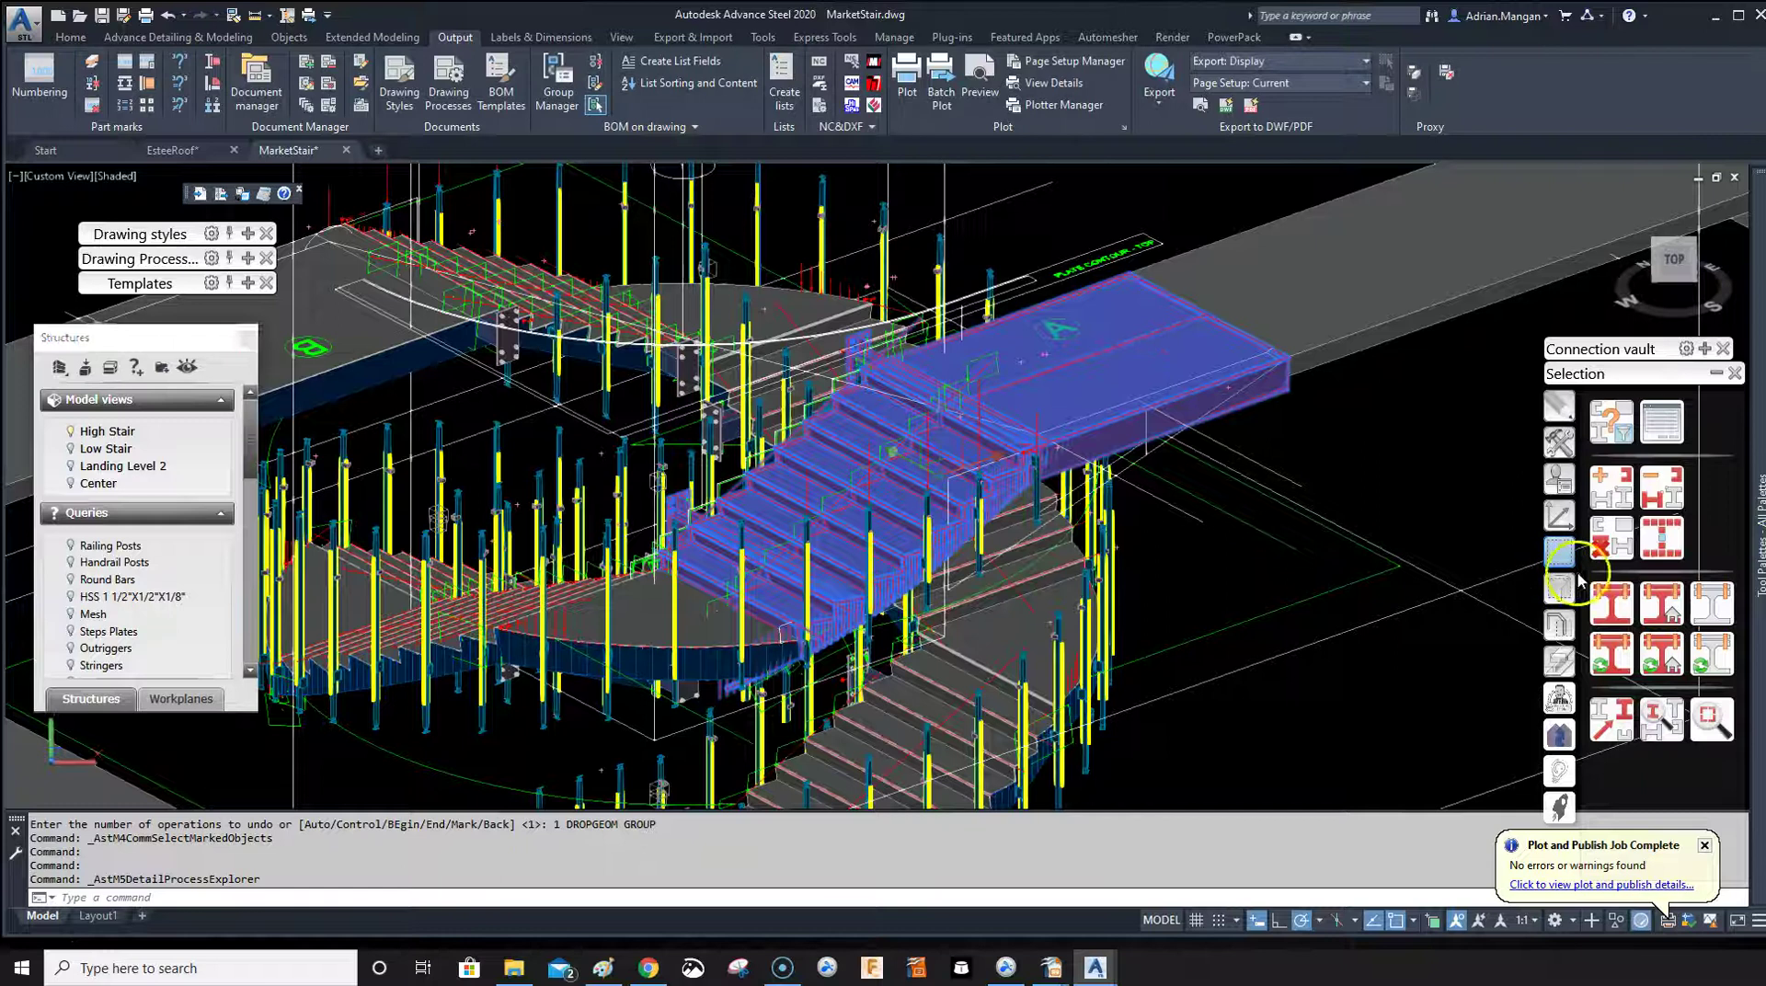
# - Run ADM Assemblies Each ANSI-D as drawing number 2 and pick the stair to detail
pyautogui.click(305, 104)
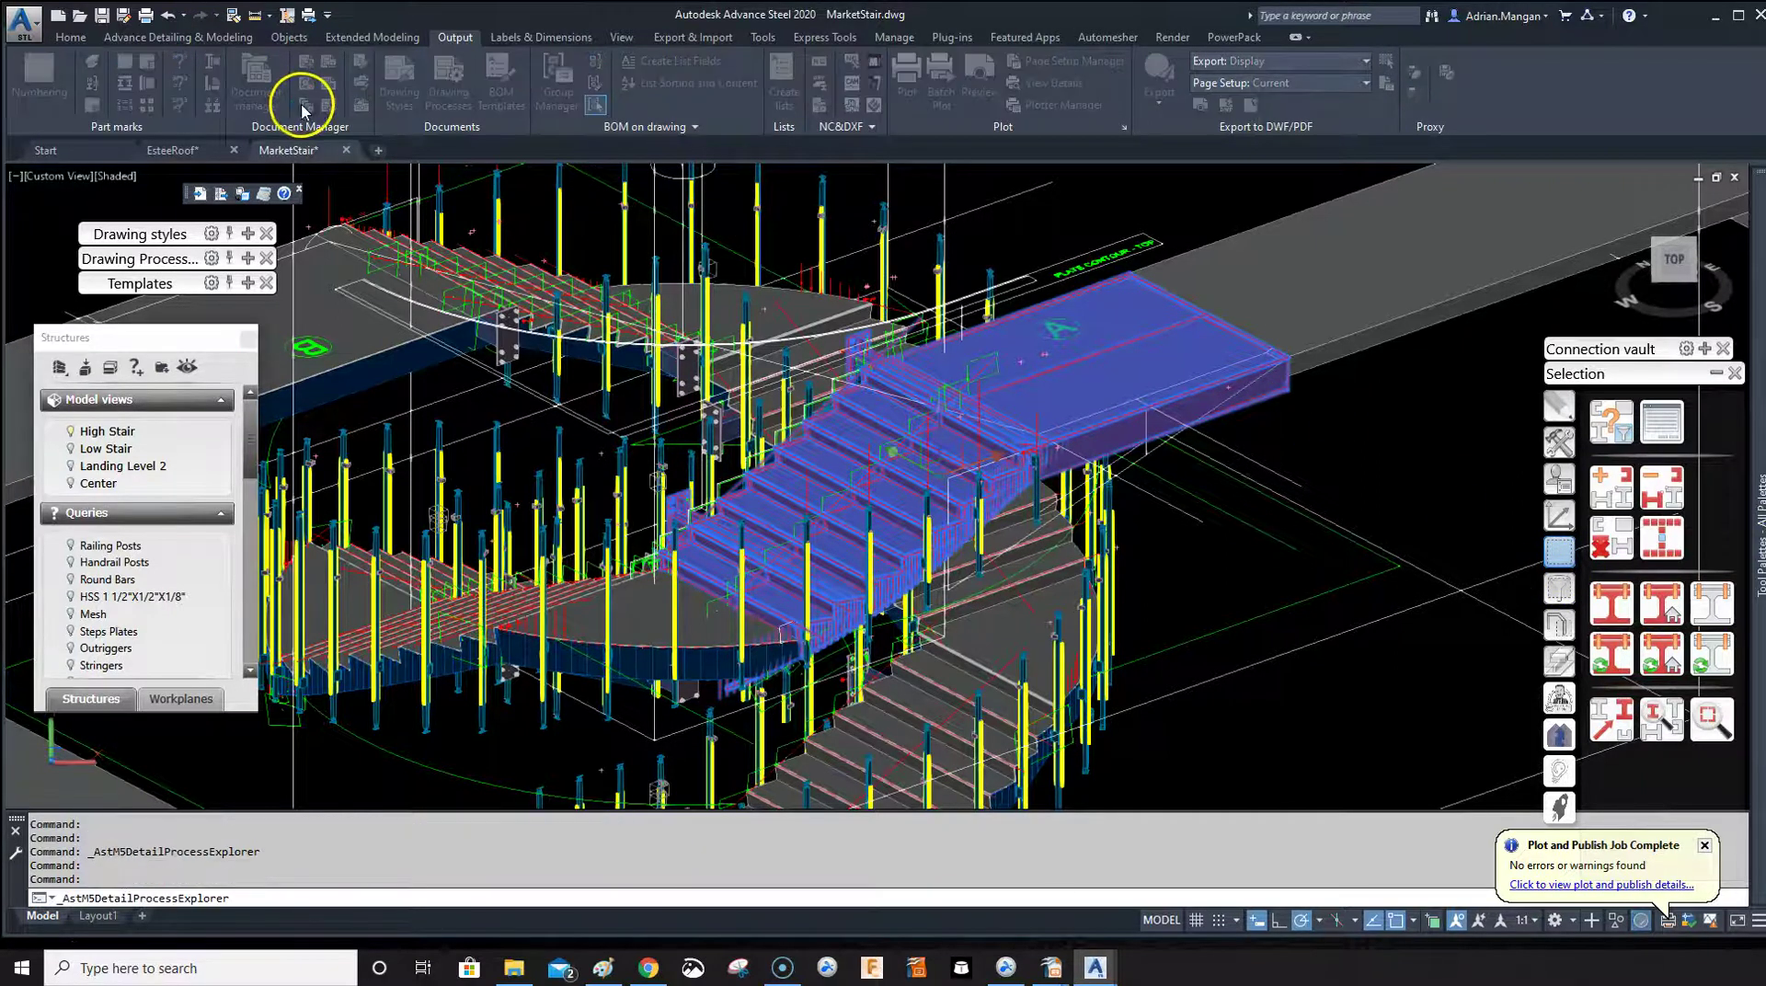
pyautogui.click(546, 486)
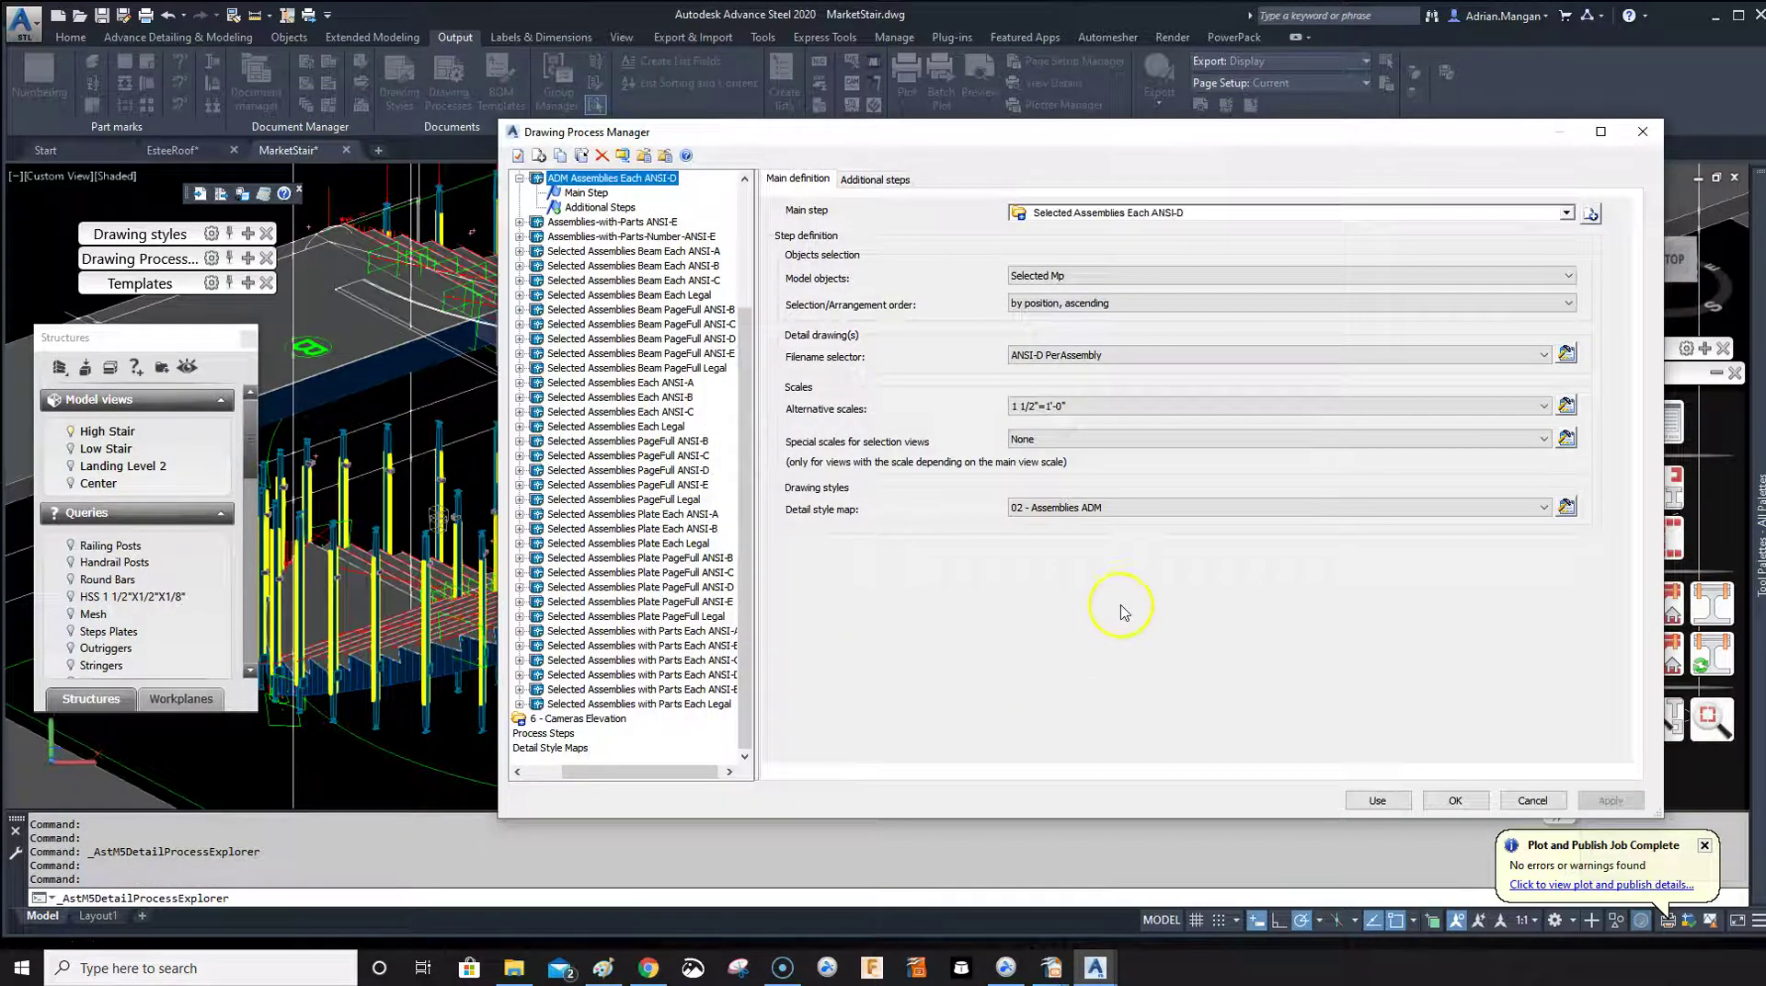
pyautogui.click(1377, 800)
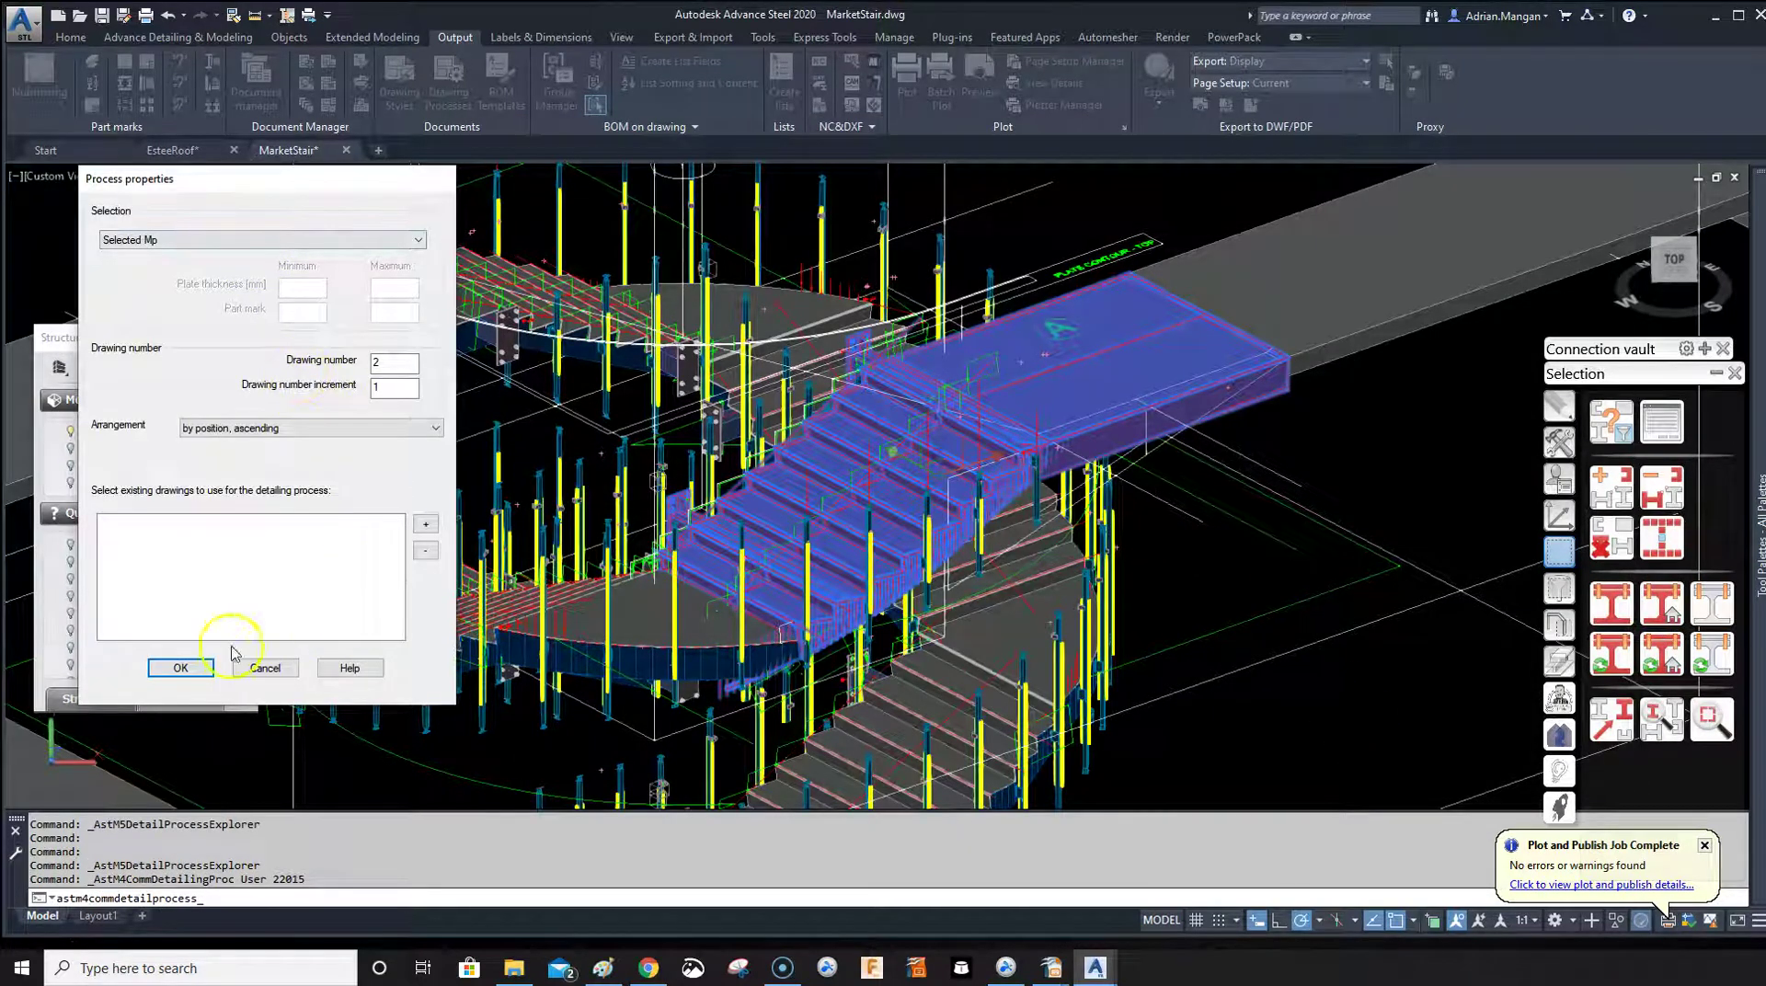
pyautogui.click(187, 667)
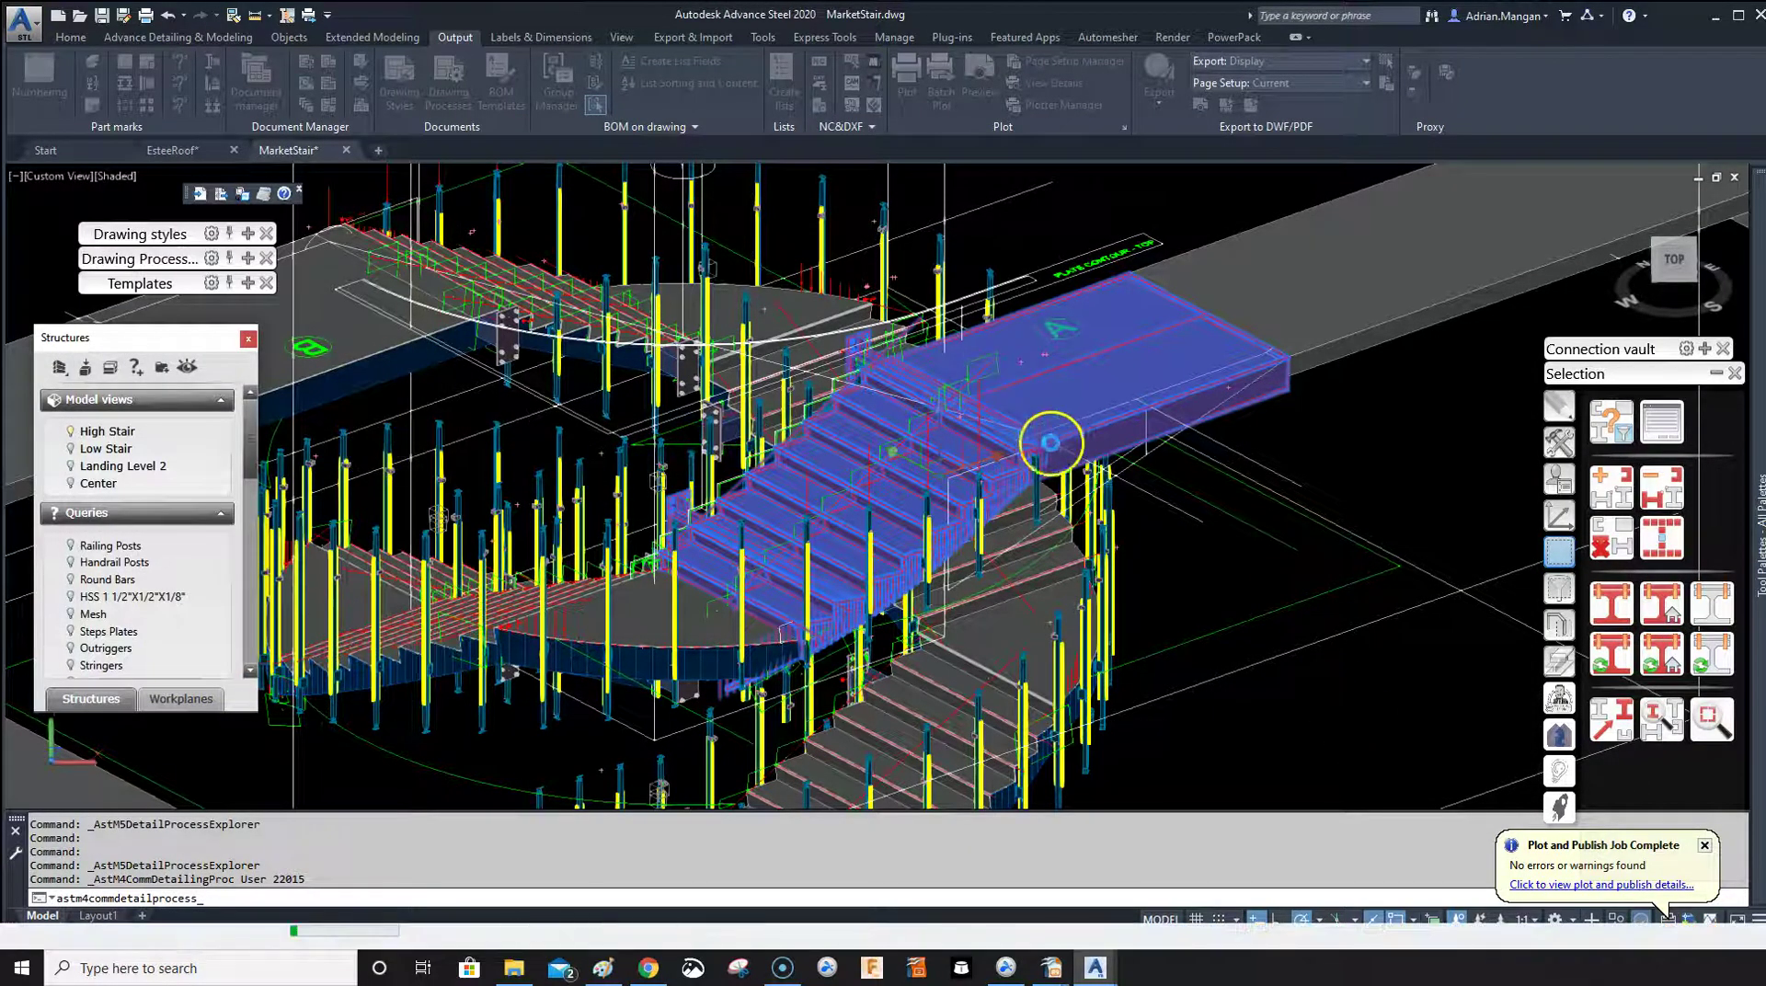
pyautogui.click(1128, 364)
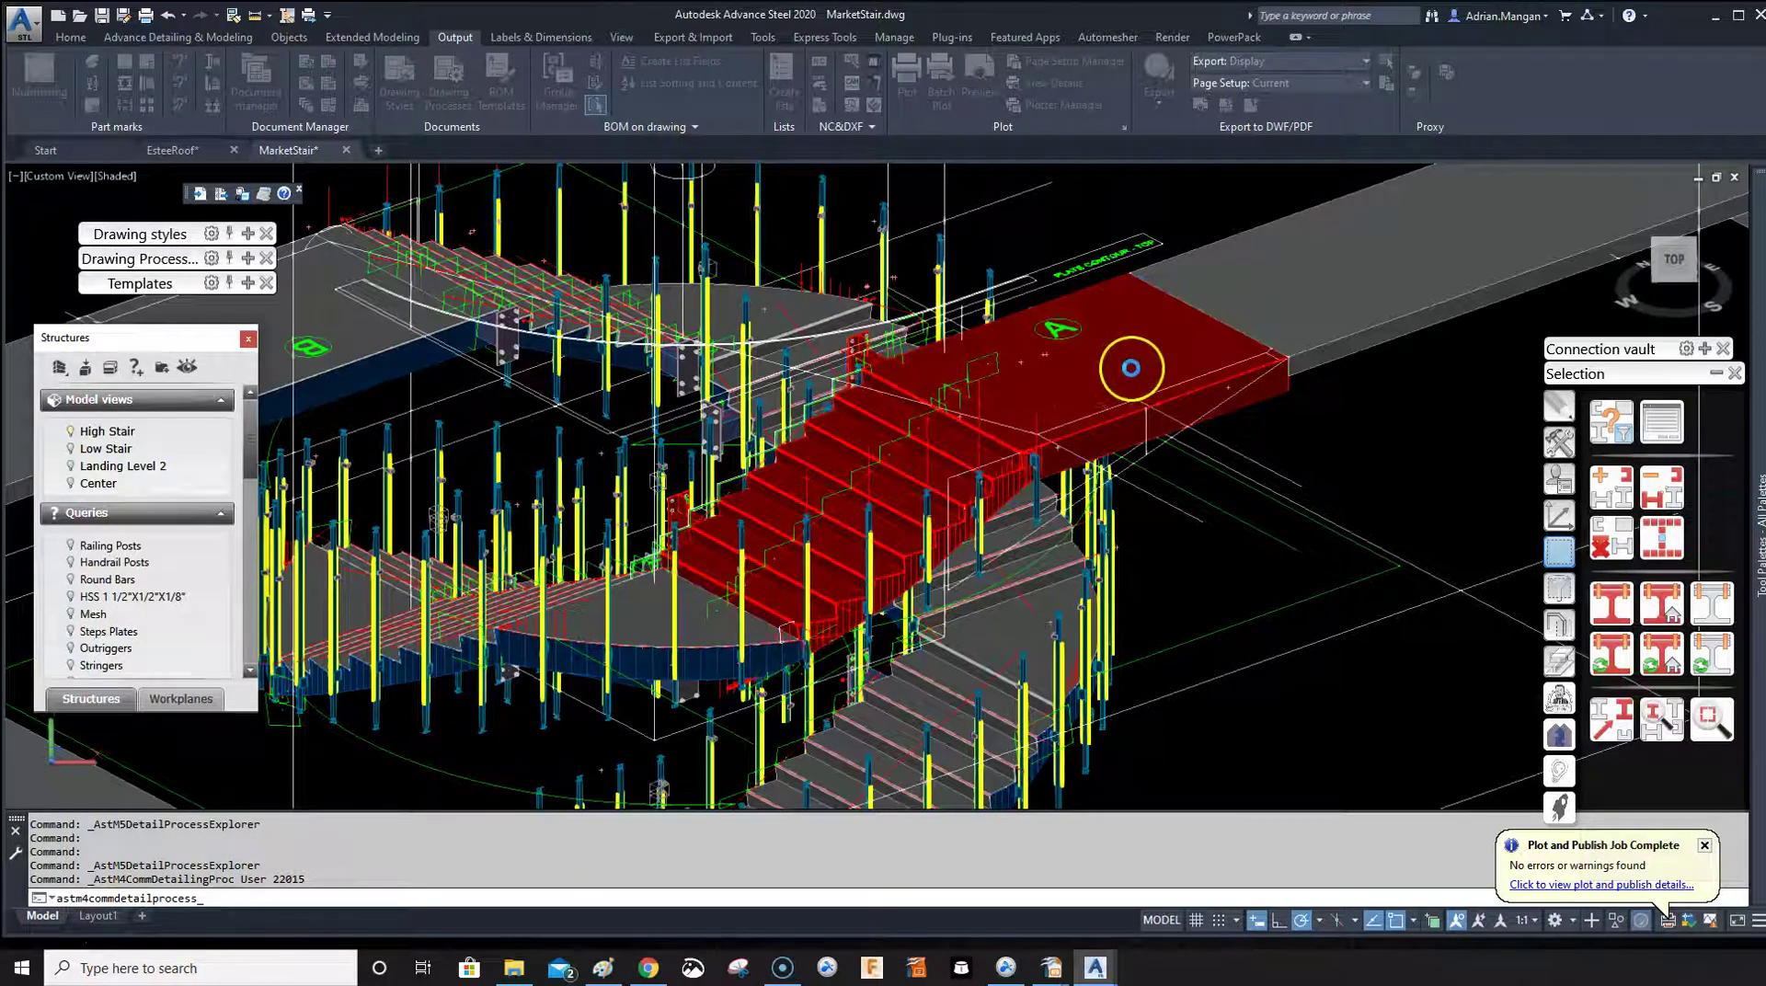
# - Open the Assembly ST4 Sheet 2 drawing from the stair landing's Show assembly detail menu
pyautogui.click(1143, 367)
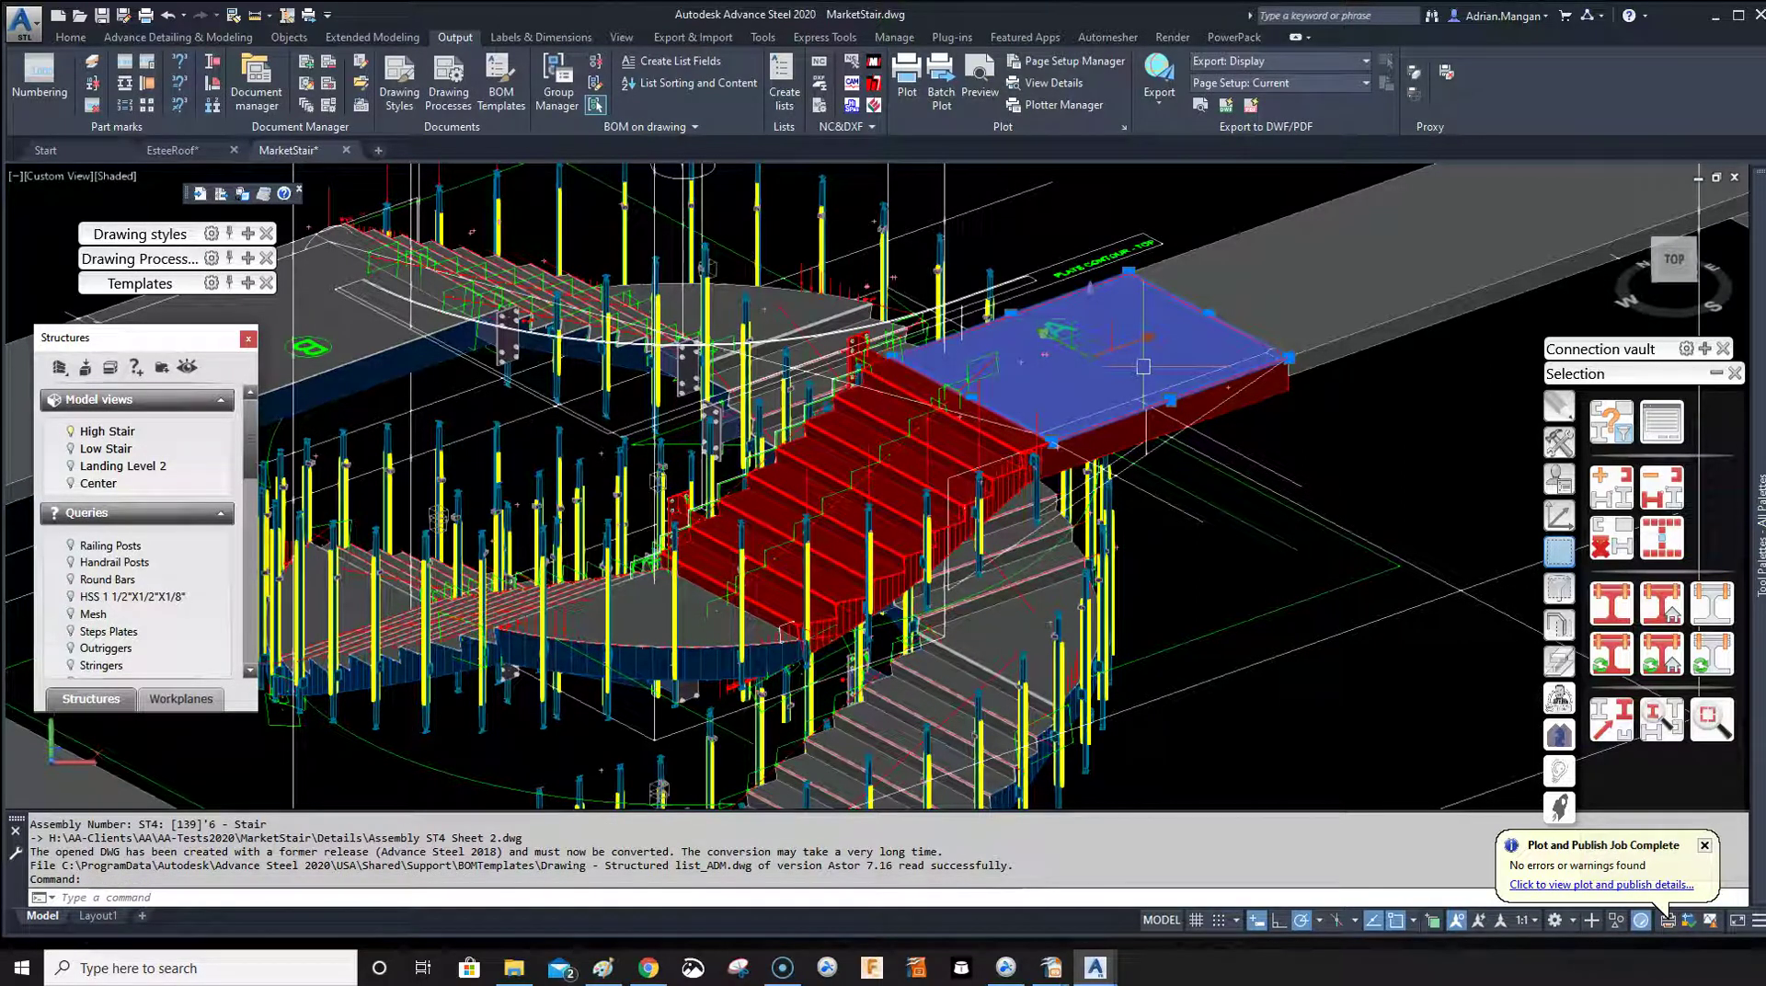
pyautogui.rightClick(1143, 367)
pyautogui.moveTo(1269, 723)
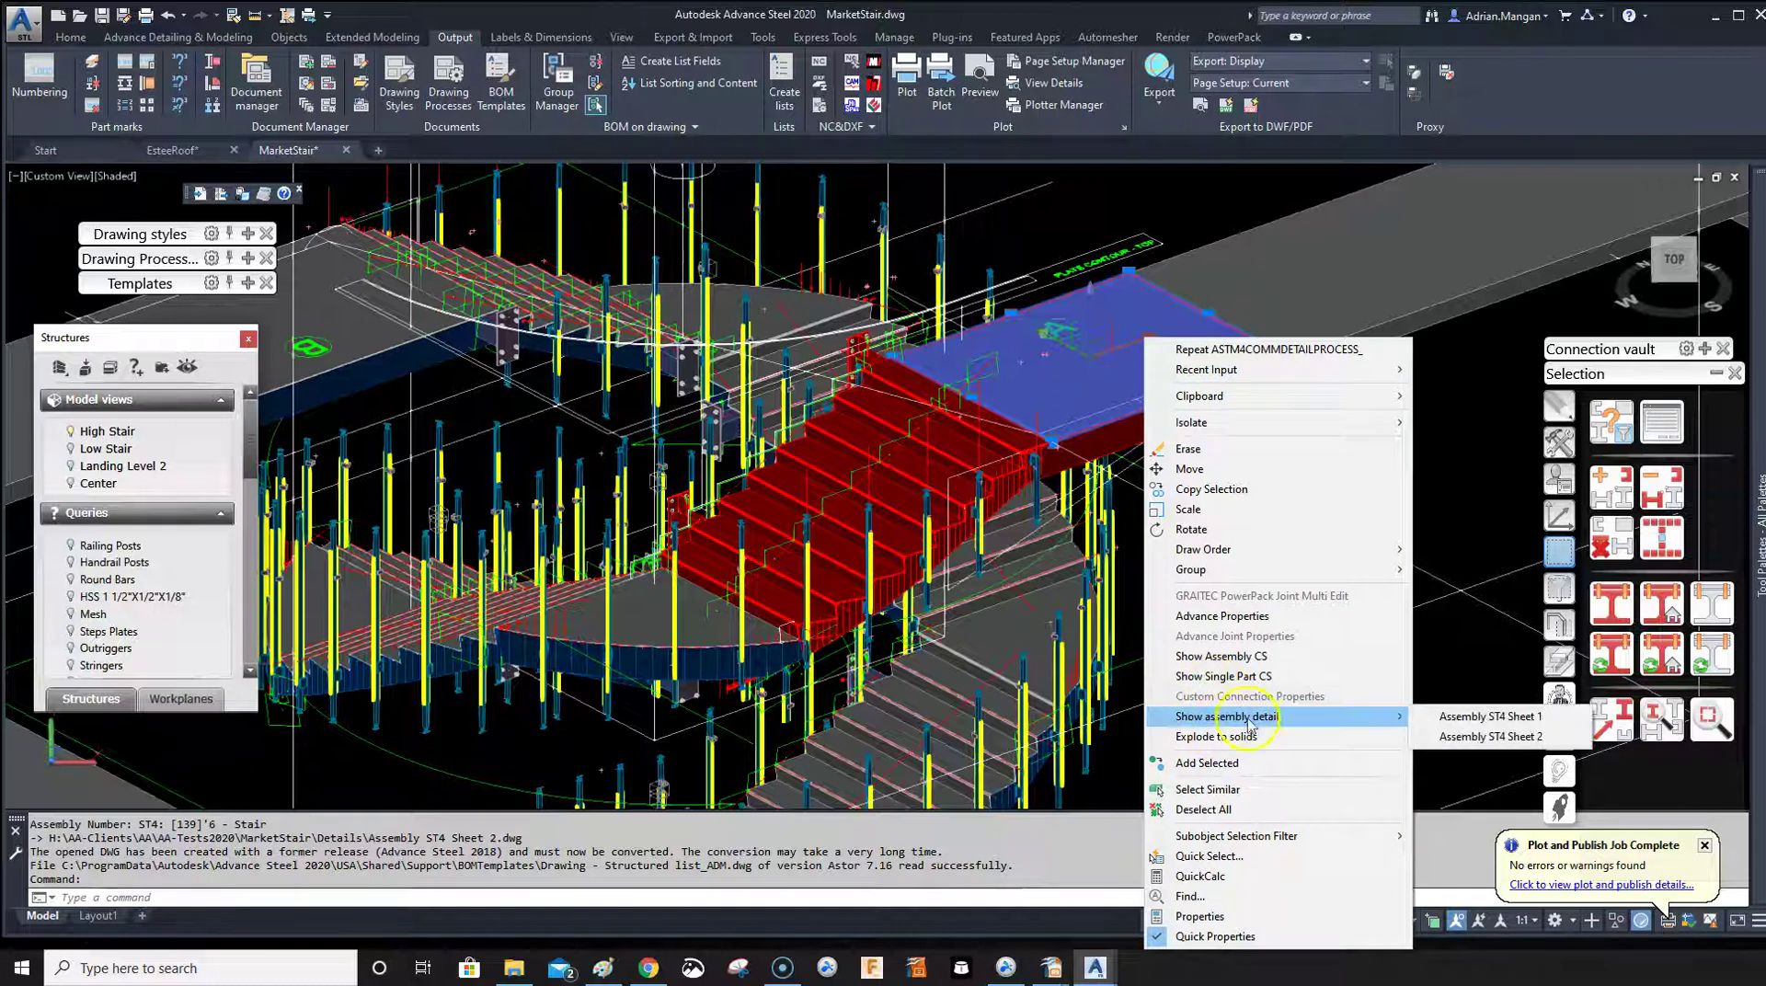
pyautogui.click(1507, 736)
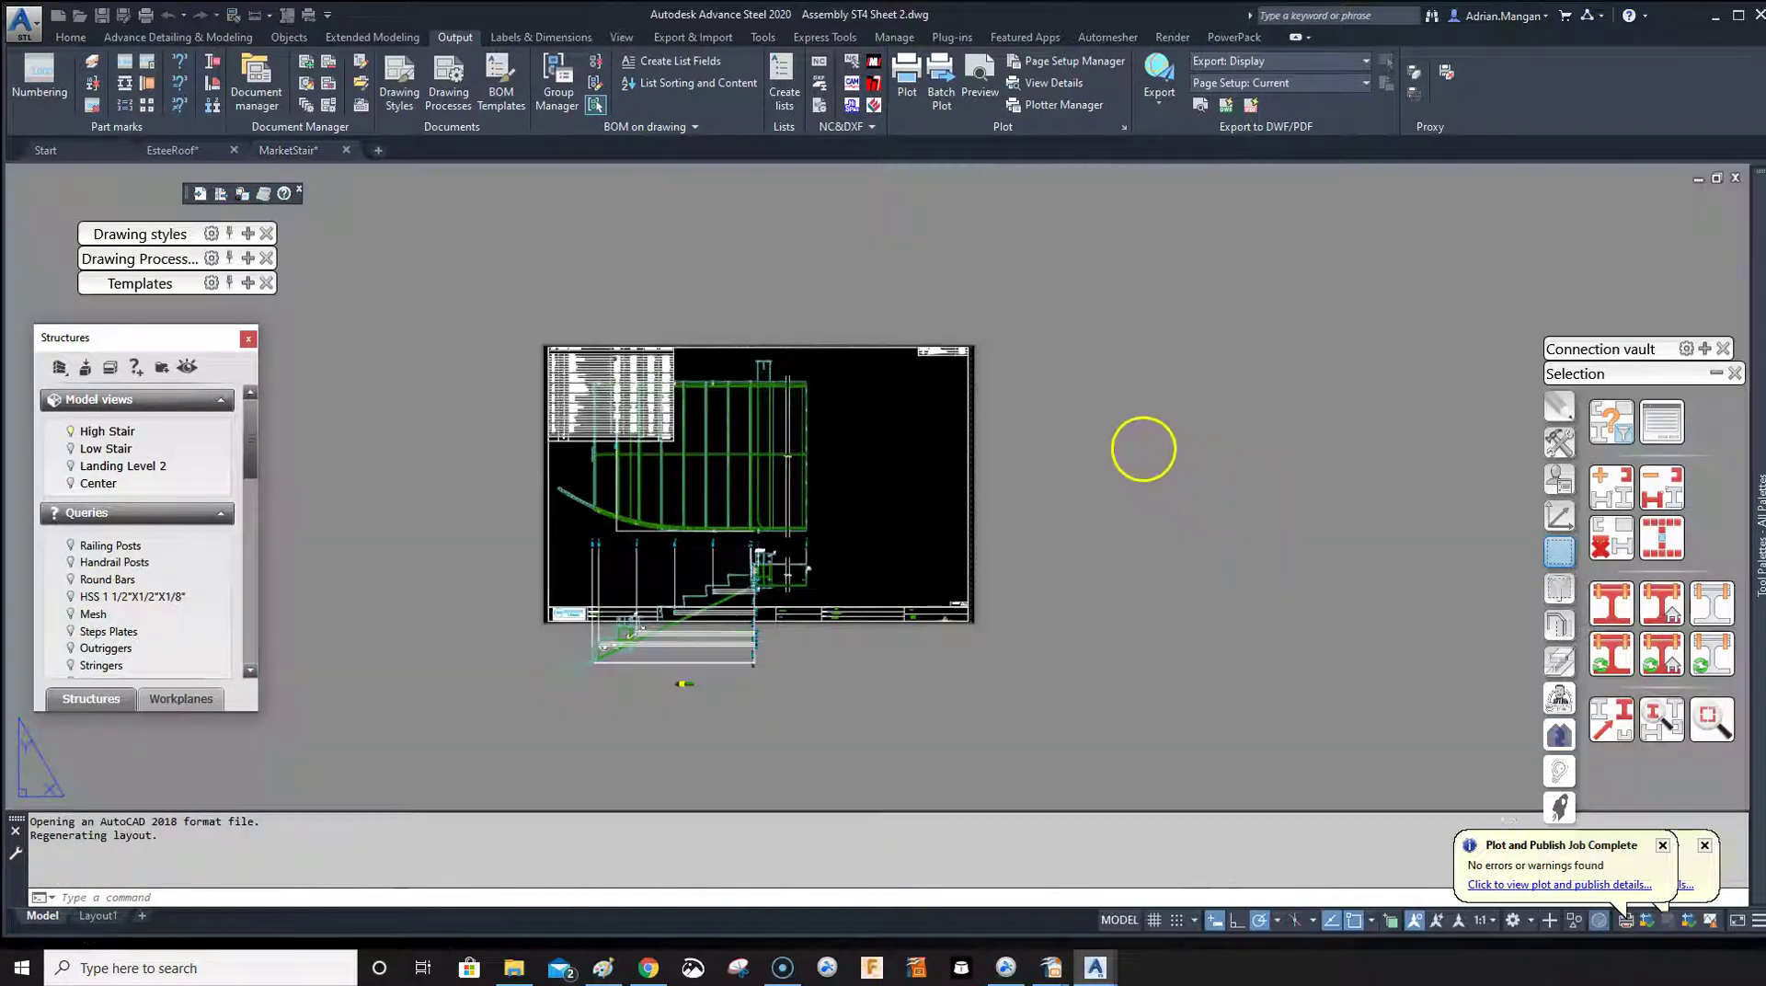
# - Zoom around the ANSI-D sheet to inspect the ADM title block and parts list
pyautogui.scroll(6, 572, 603)
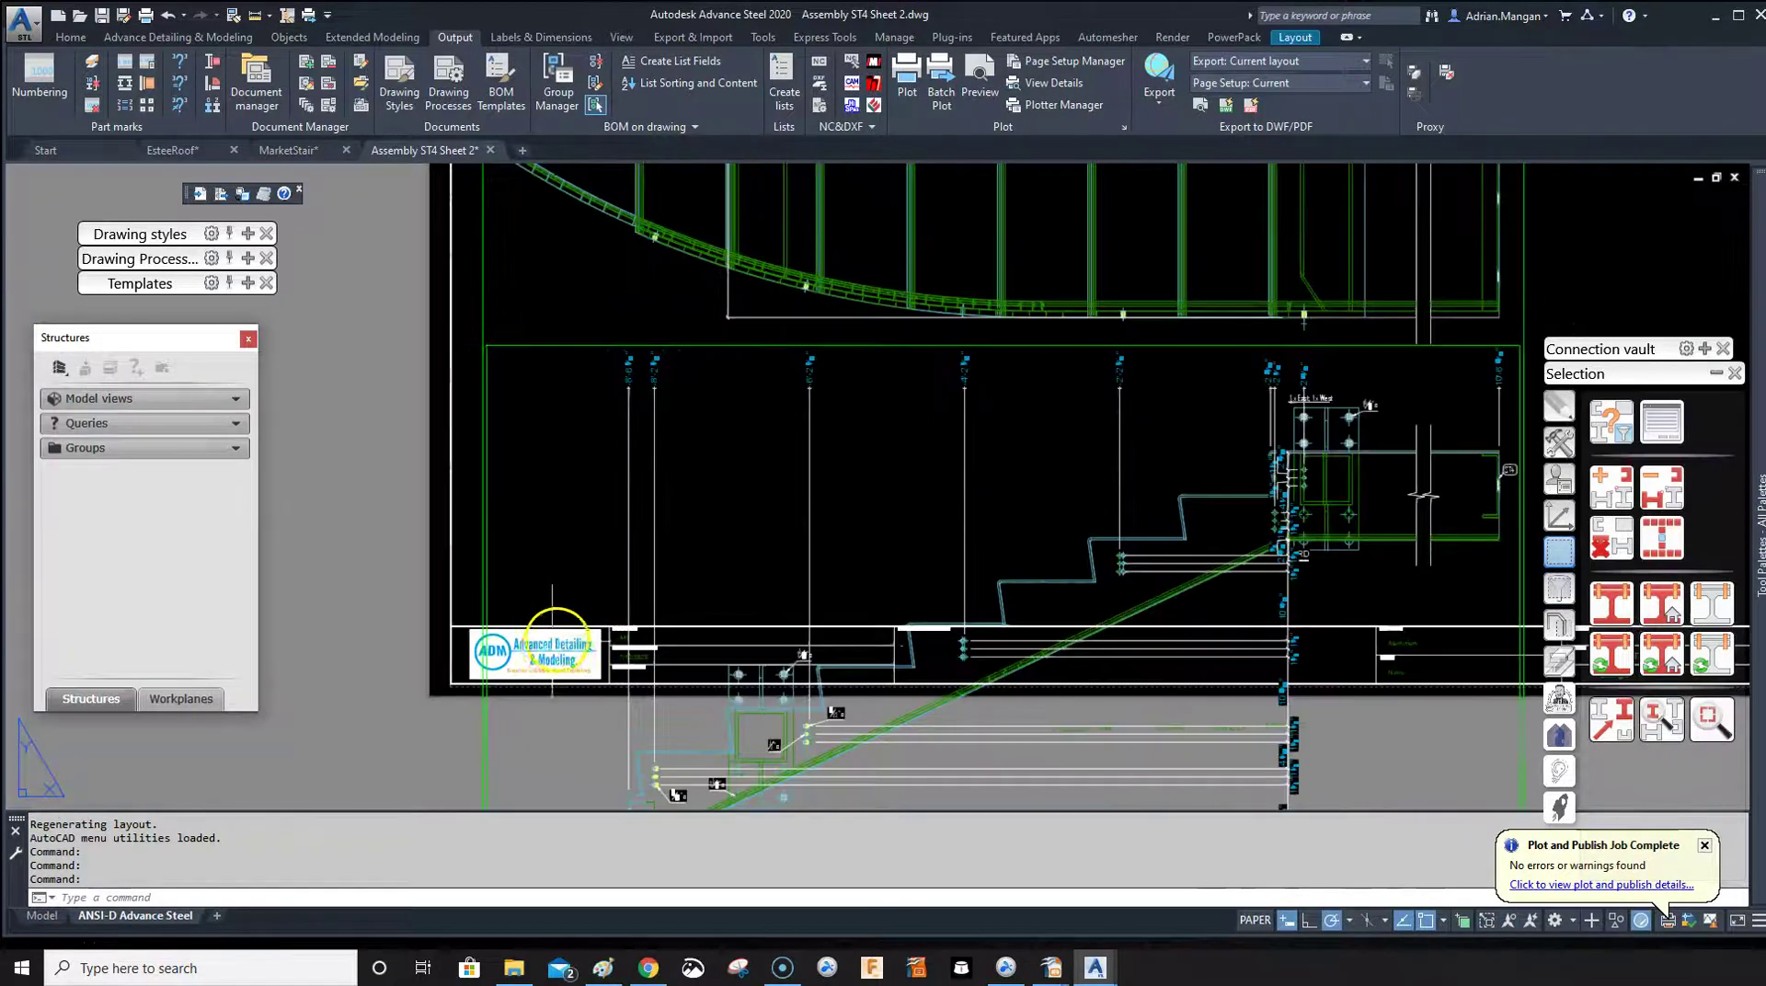
pyautogui.scroll(-5, 712, 545)
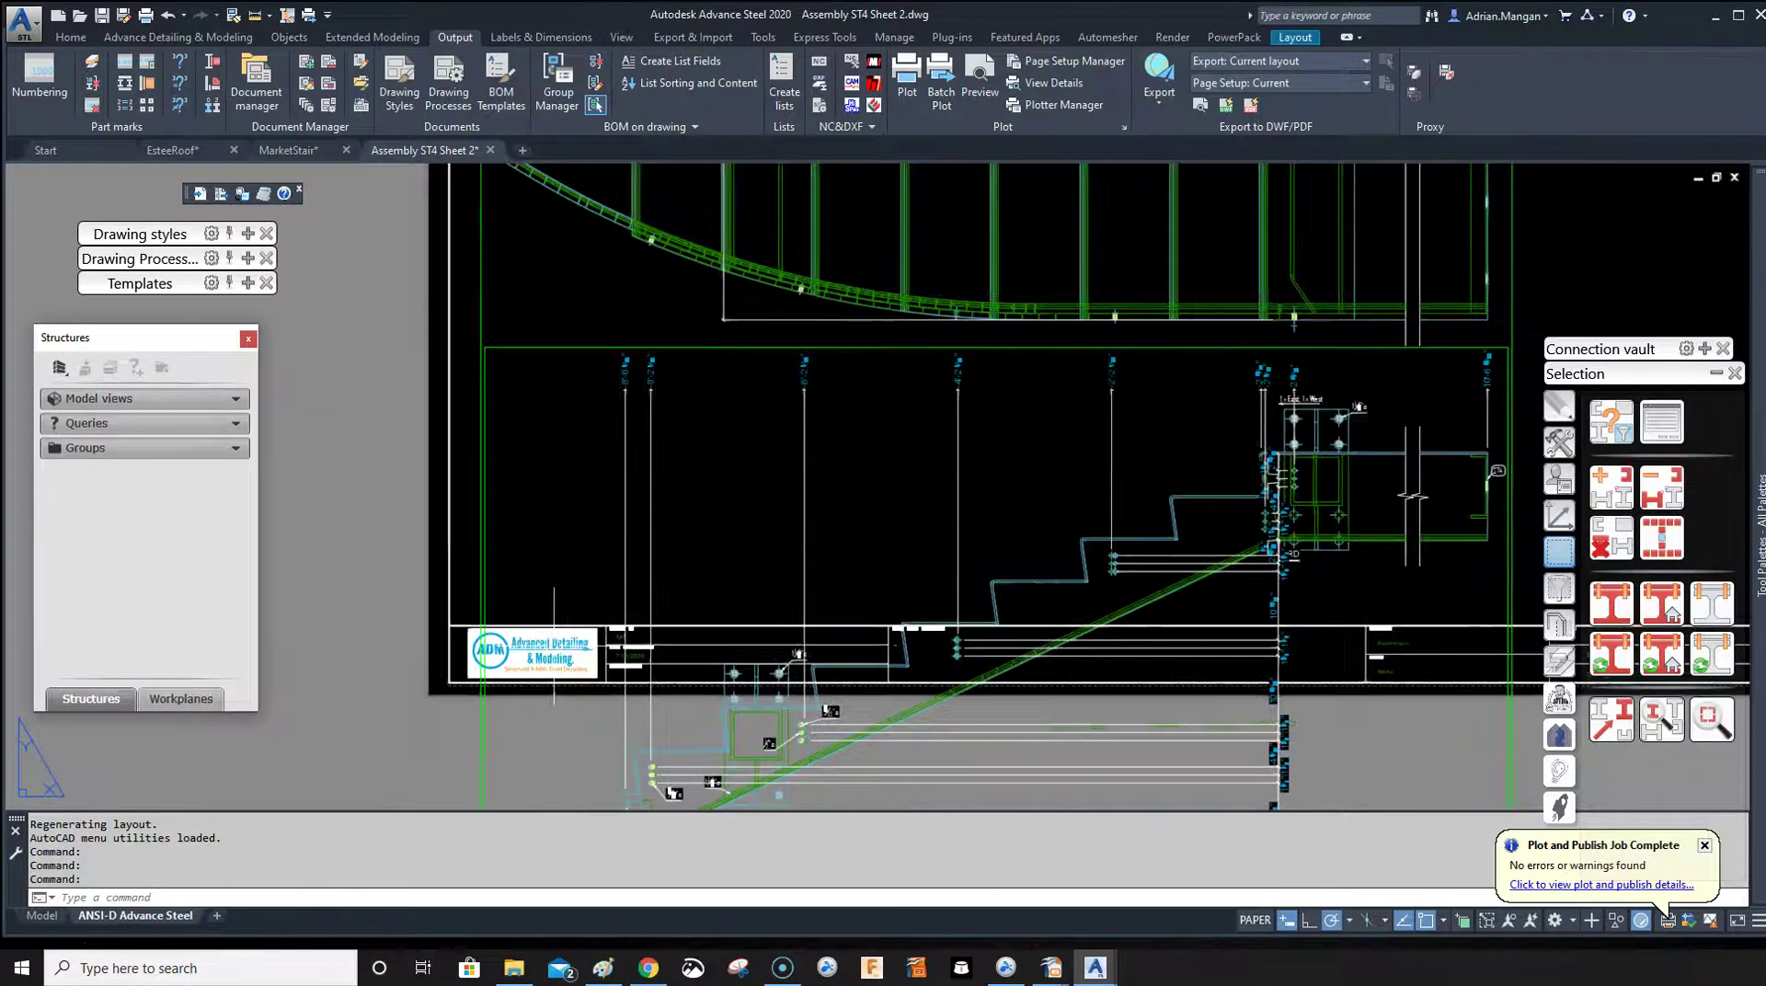
pyautogui.scroll(-2, 712, 544)
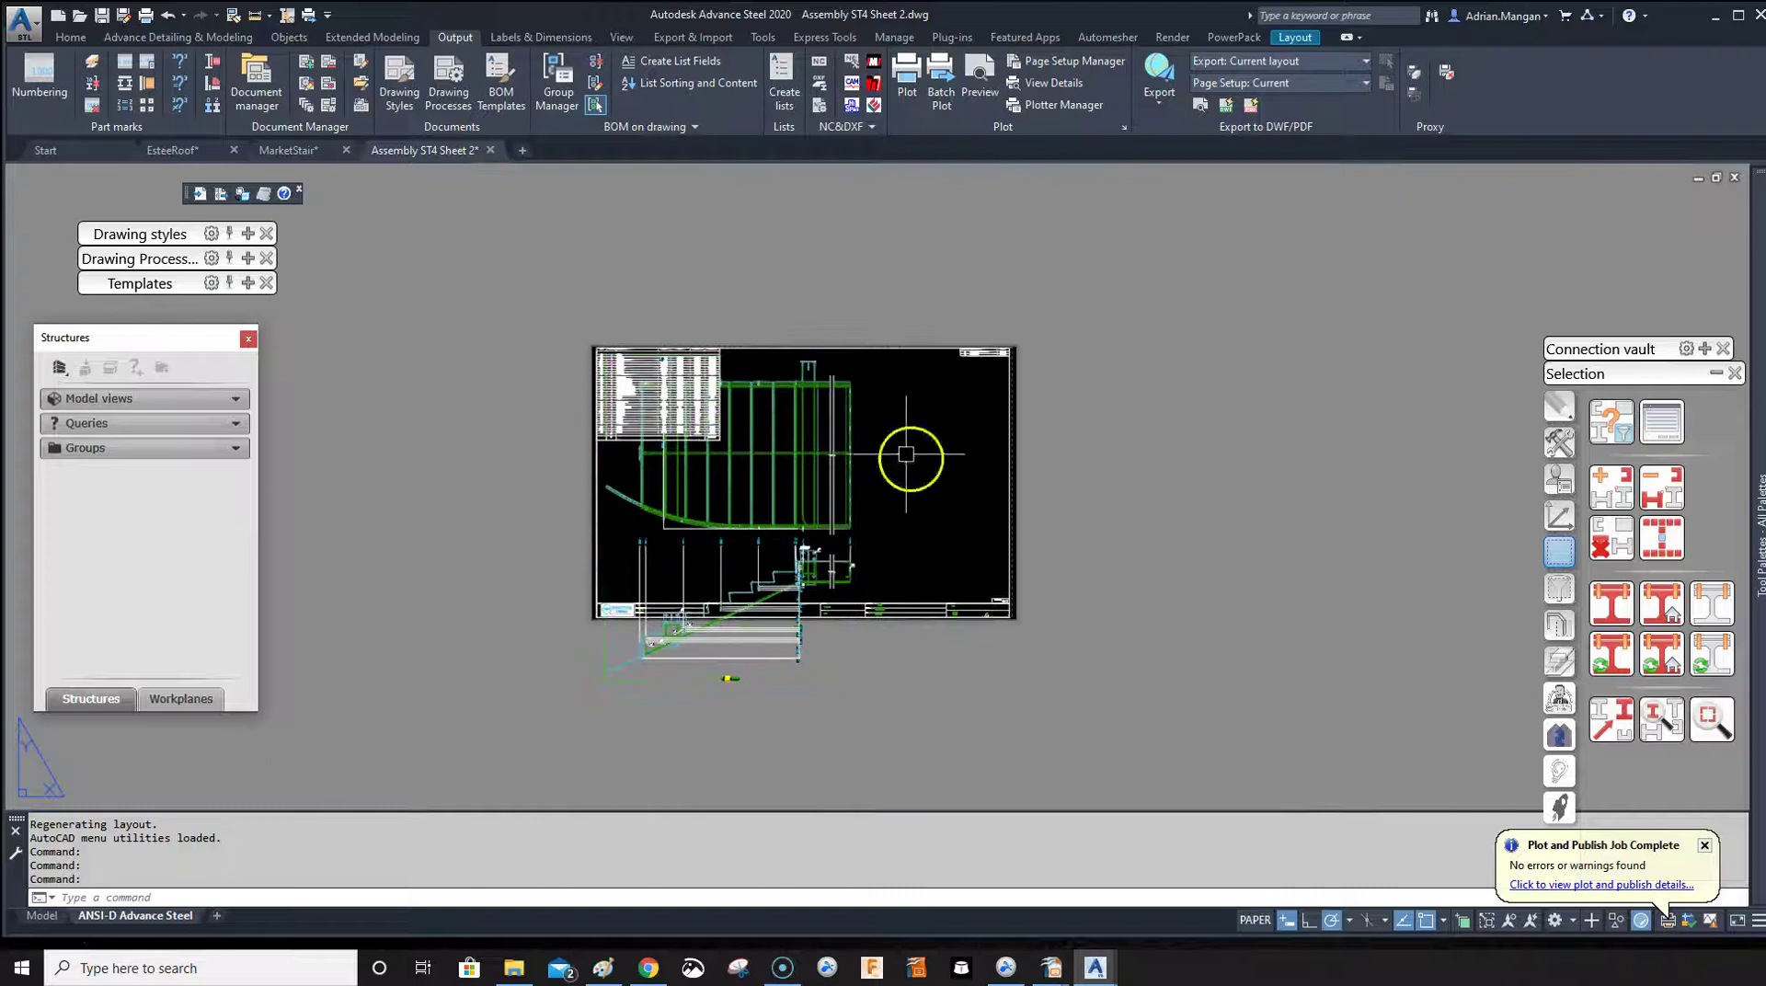
pyautogui.scroll(5, 591, 383)
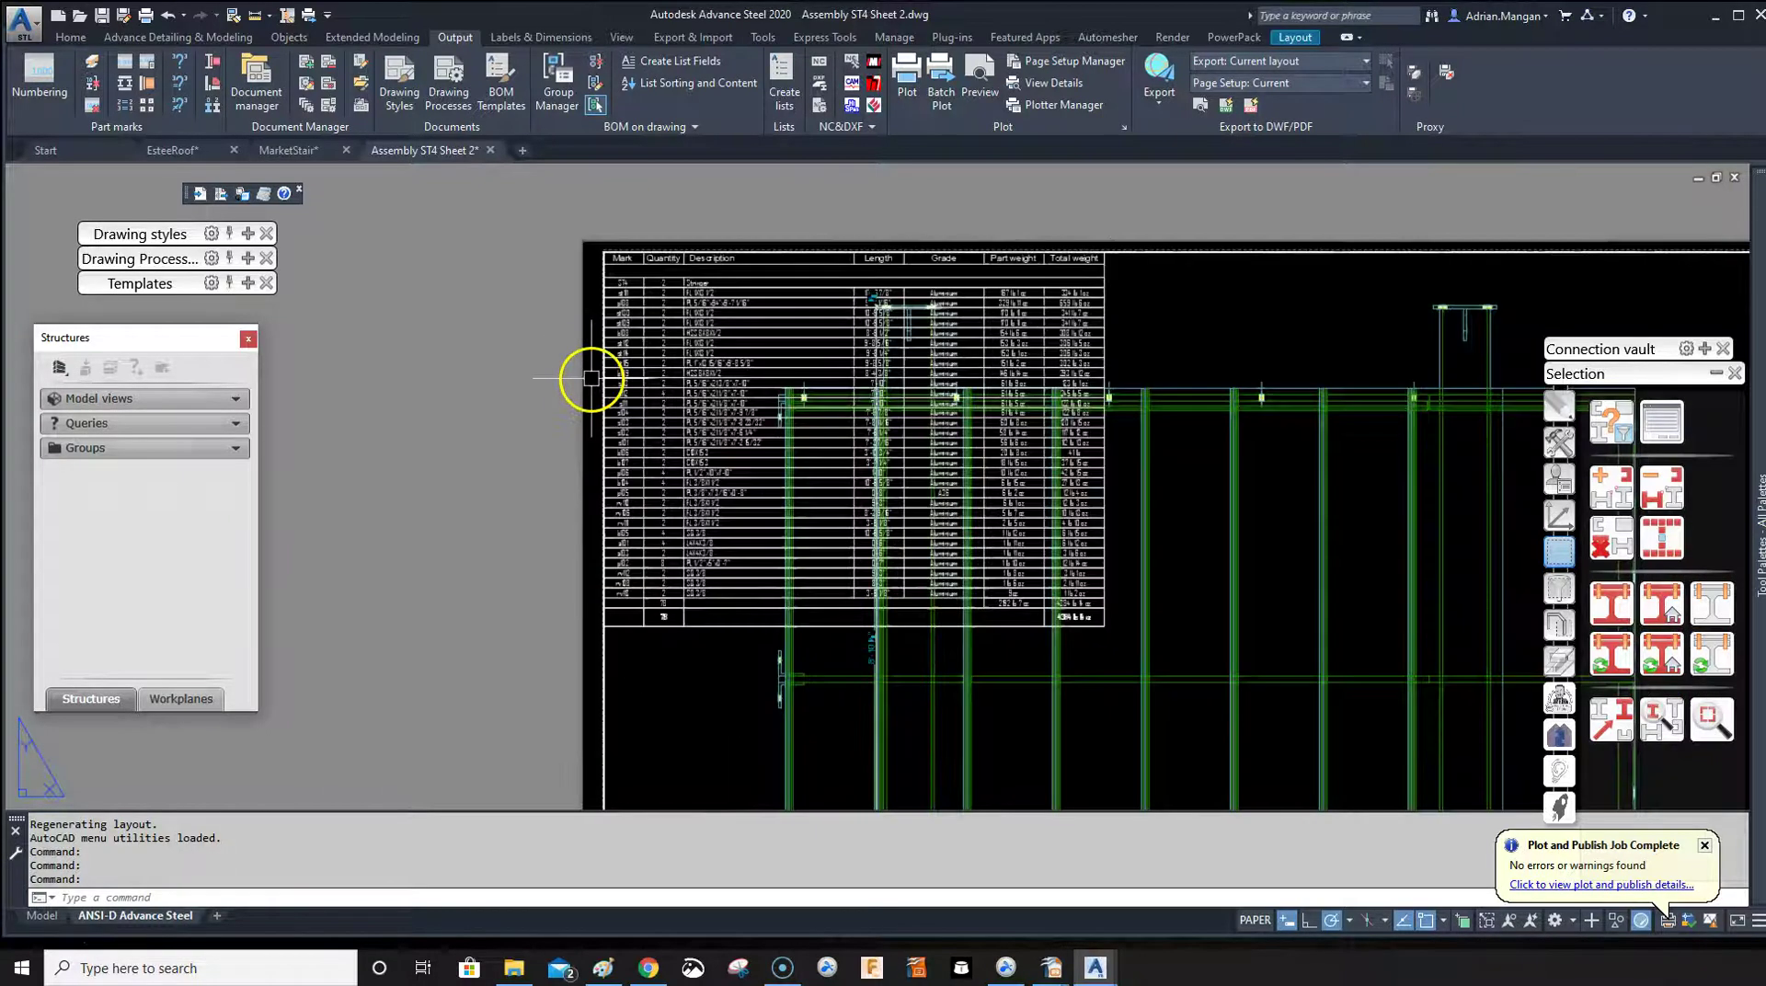
pyautogui.scroll(2, 783, 527)
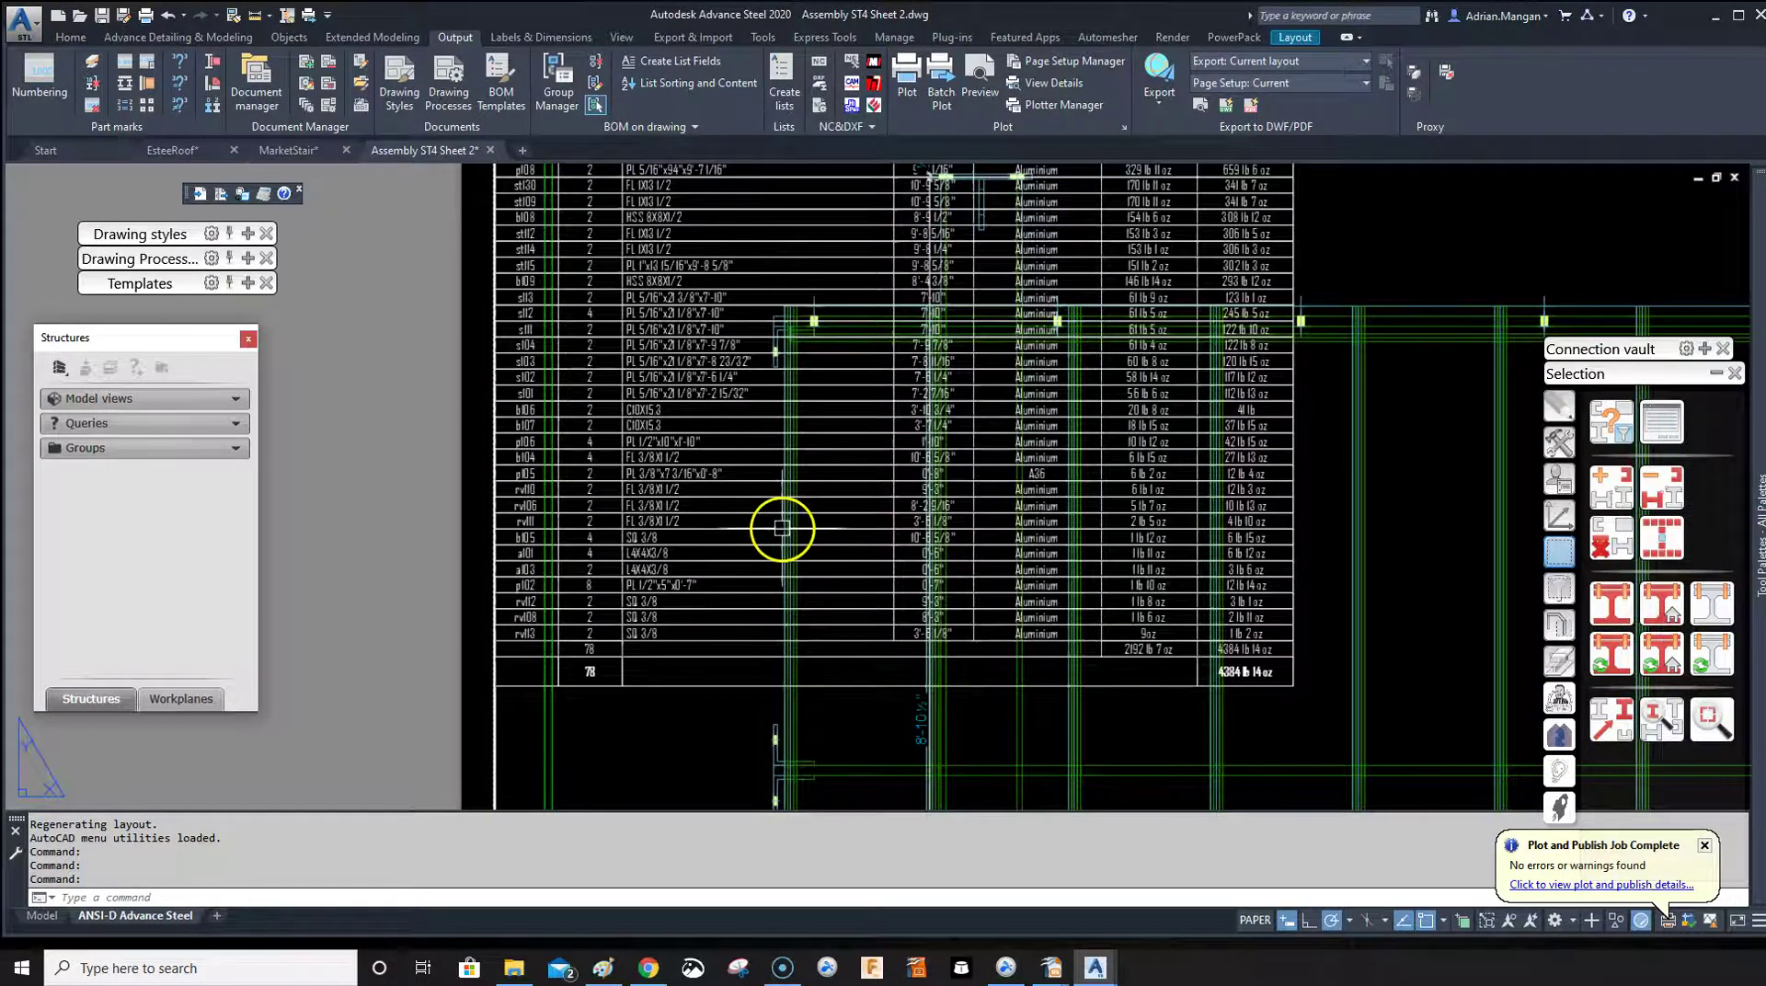
pyautogui.scroll(-4, 781, 527)
pyautogui.scroll(4, 947, 599)
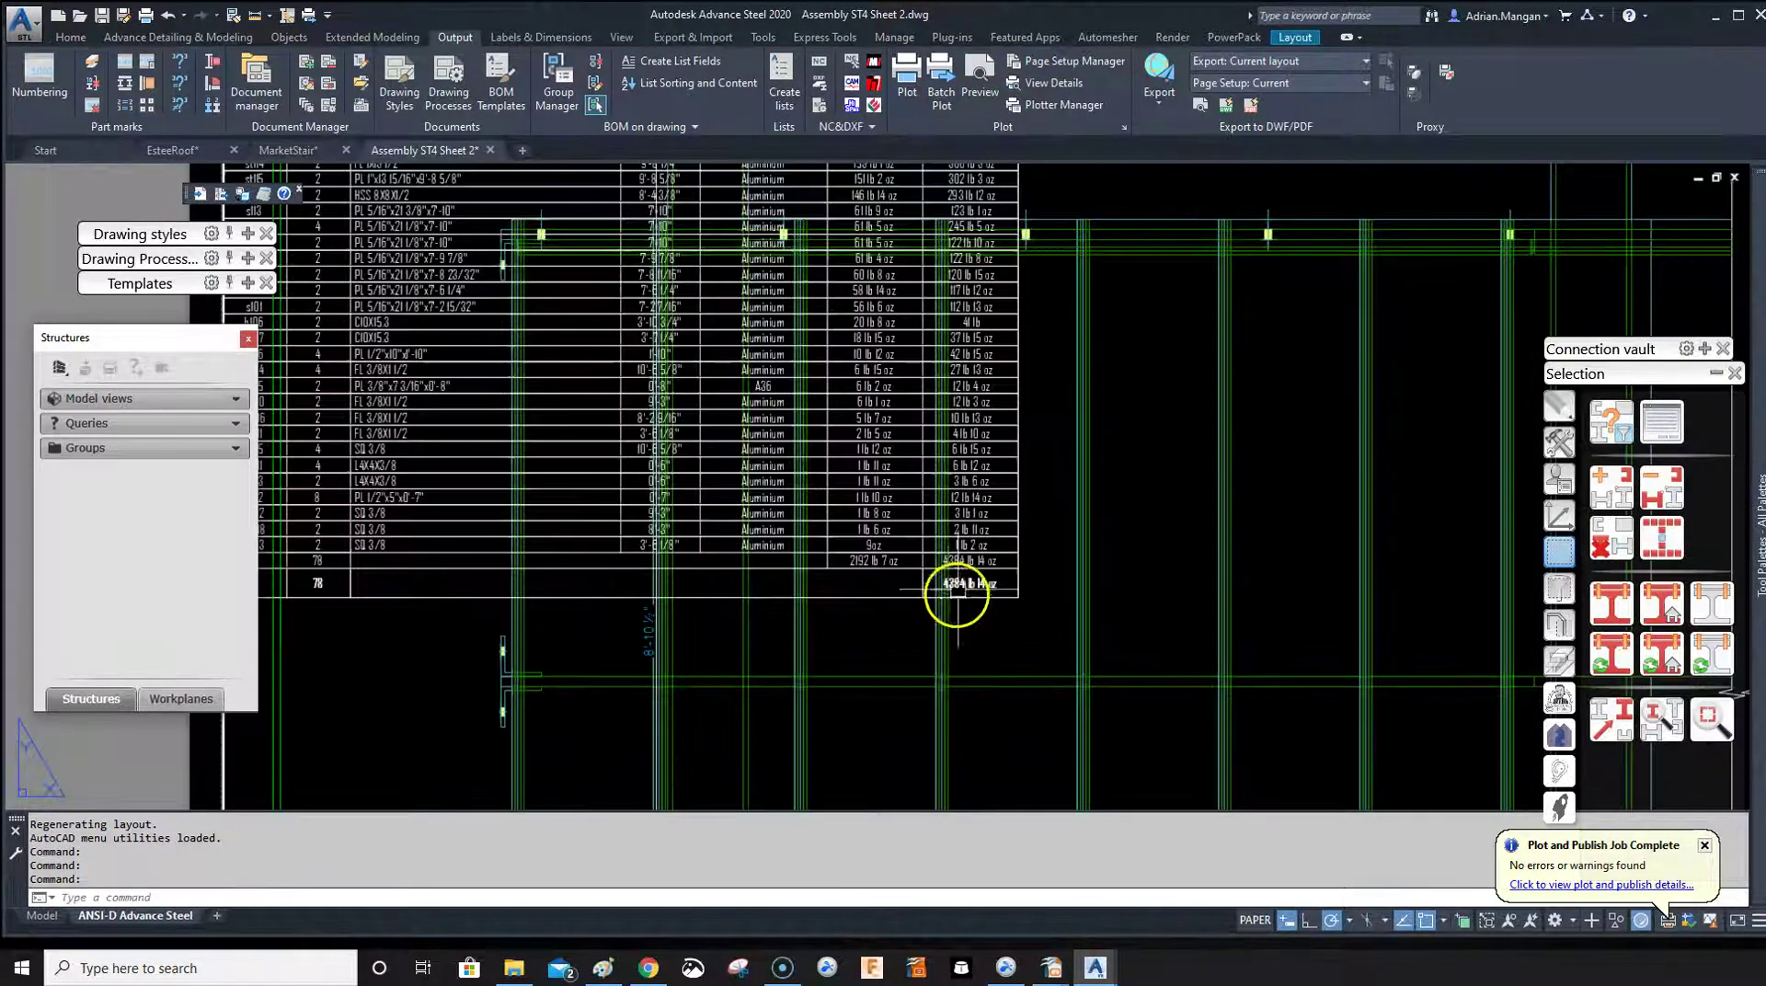
pyautogui.scroll(-3, 1085, 708)
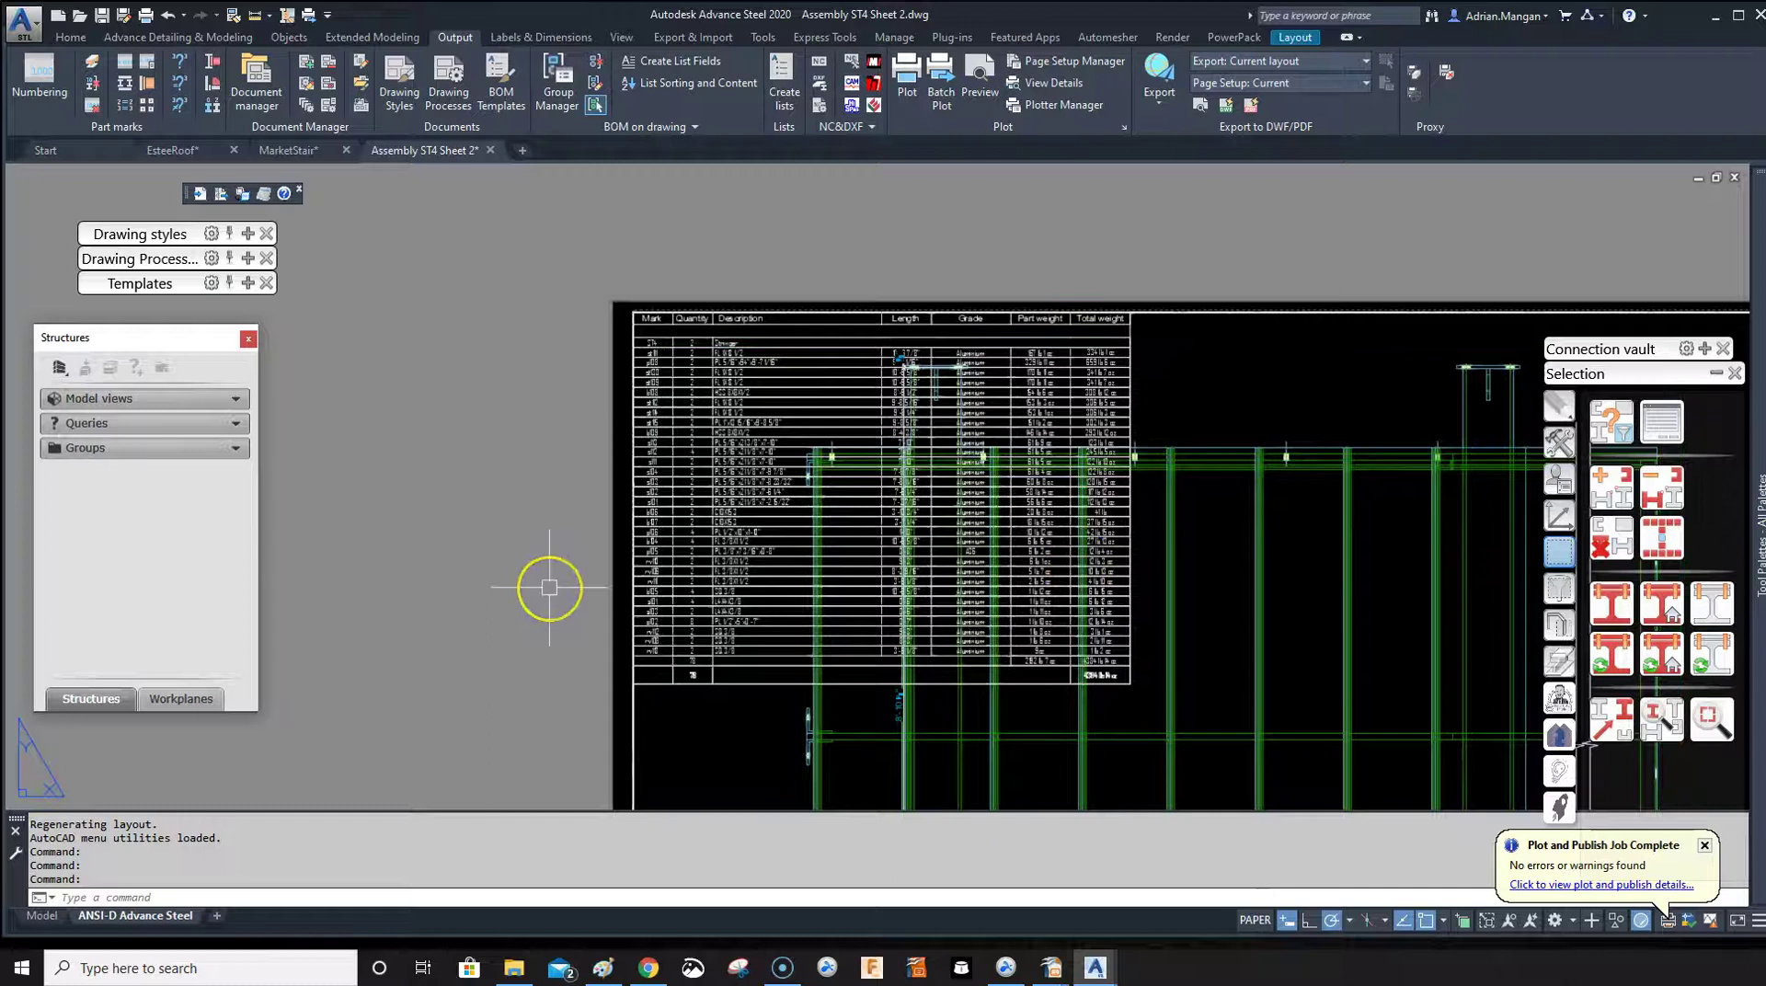
pyautogui.scroll(-4, 874, 501)
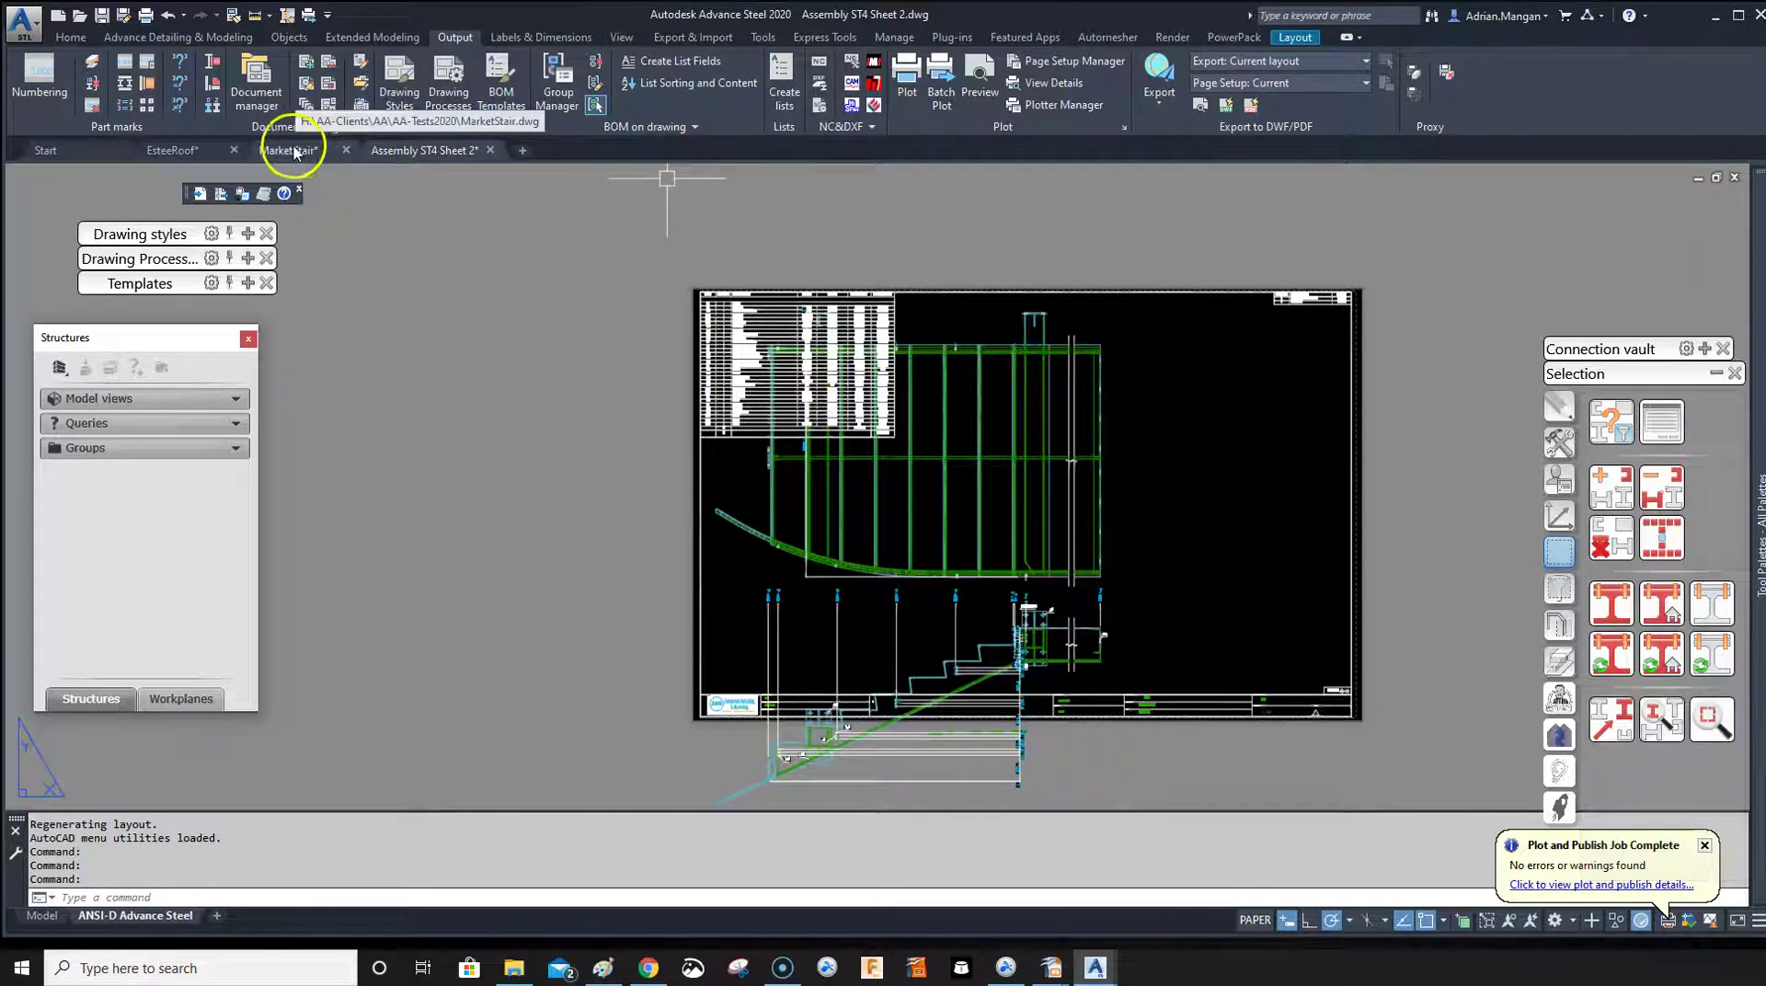
pyautogui.moveTo(289, 151)
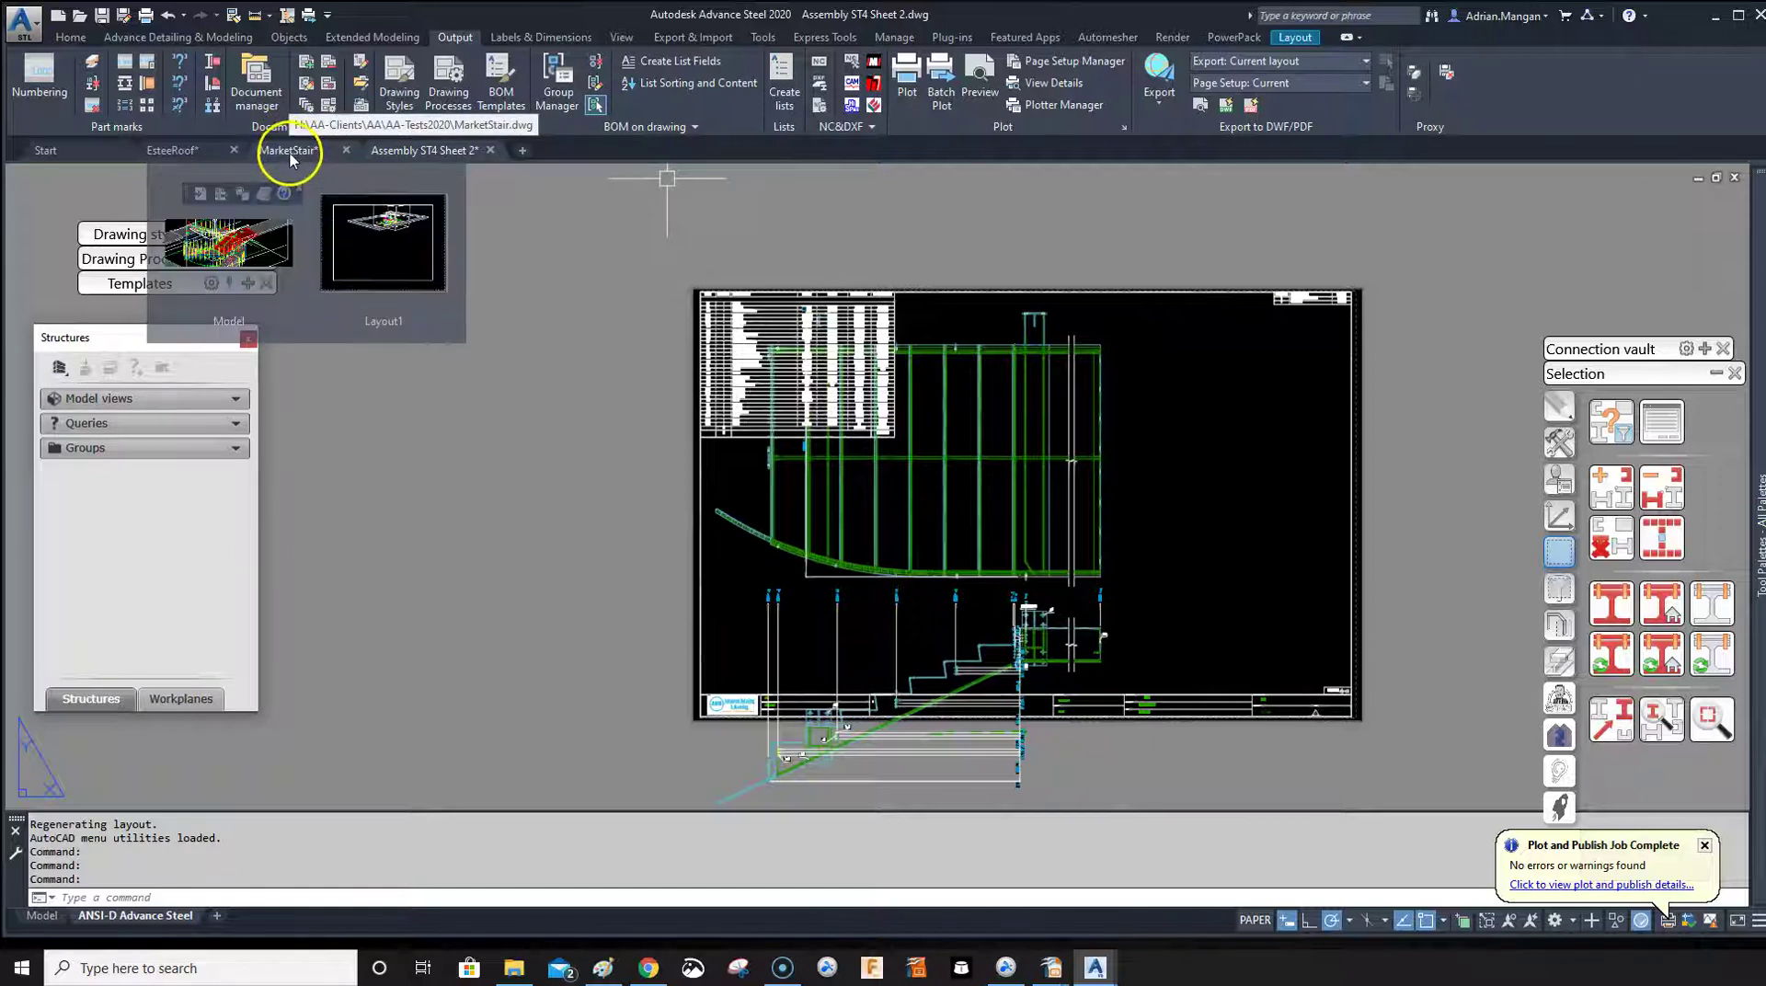
# - Browse the AA client folders to AA-252_SANDFORD_PRECISION, then return to MarketStair\Prototypes
pyautogui.click(504, 975)
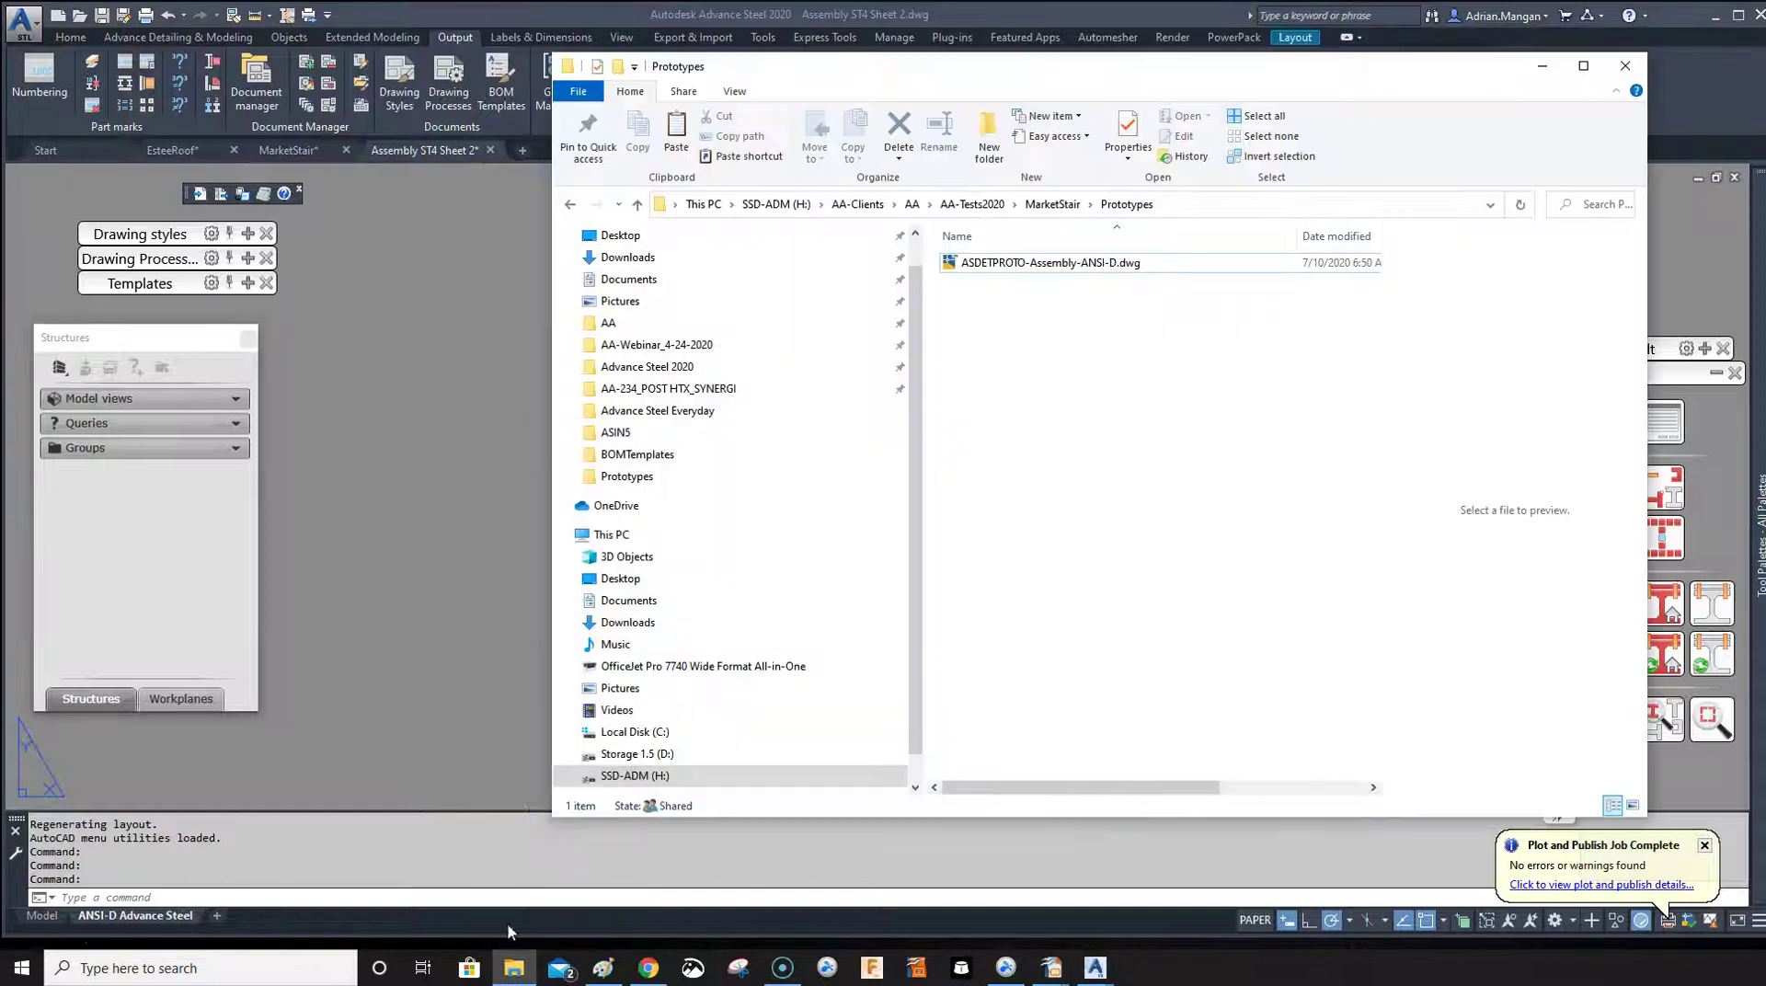
pyautogui.click(641, 323)
pyautogui.click(1008, 498)
pyautogui.click(1030, 558)
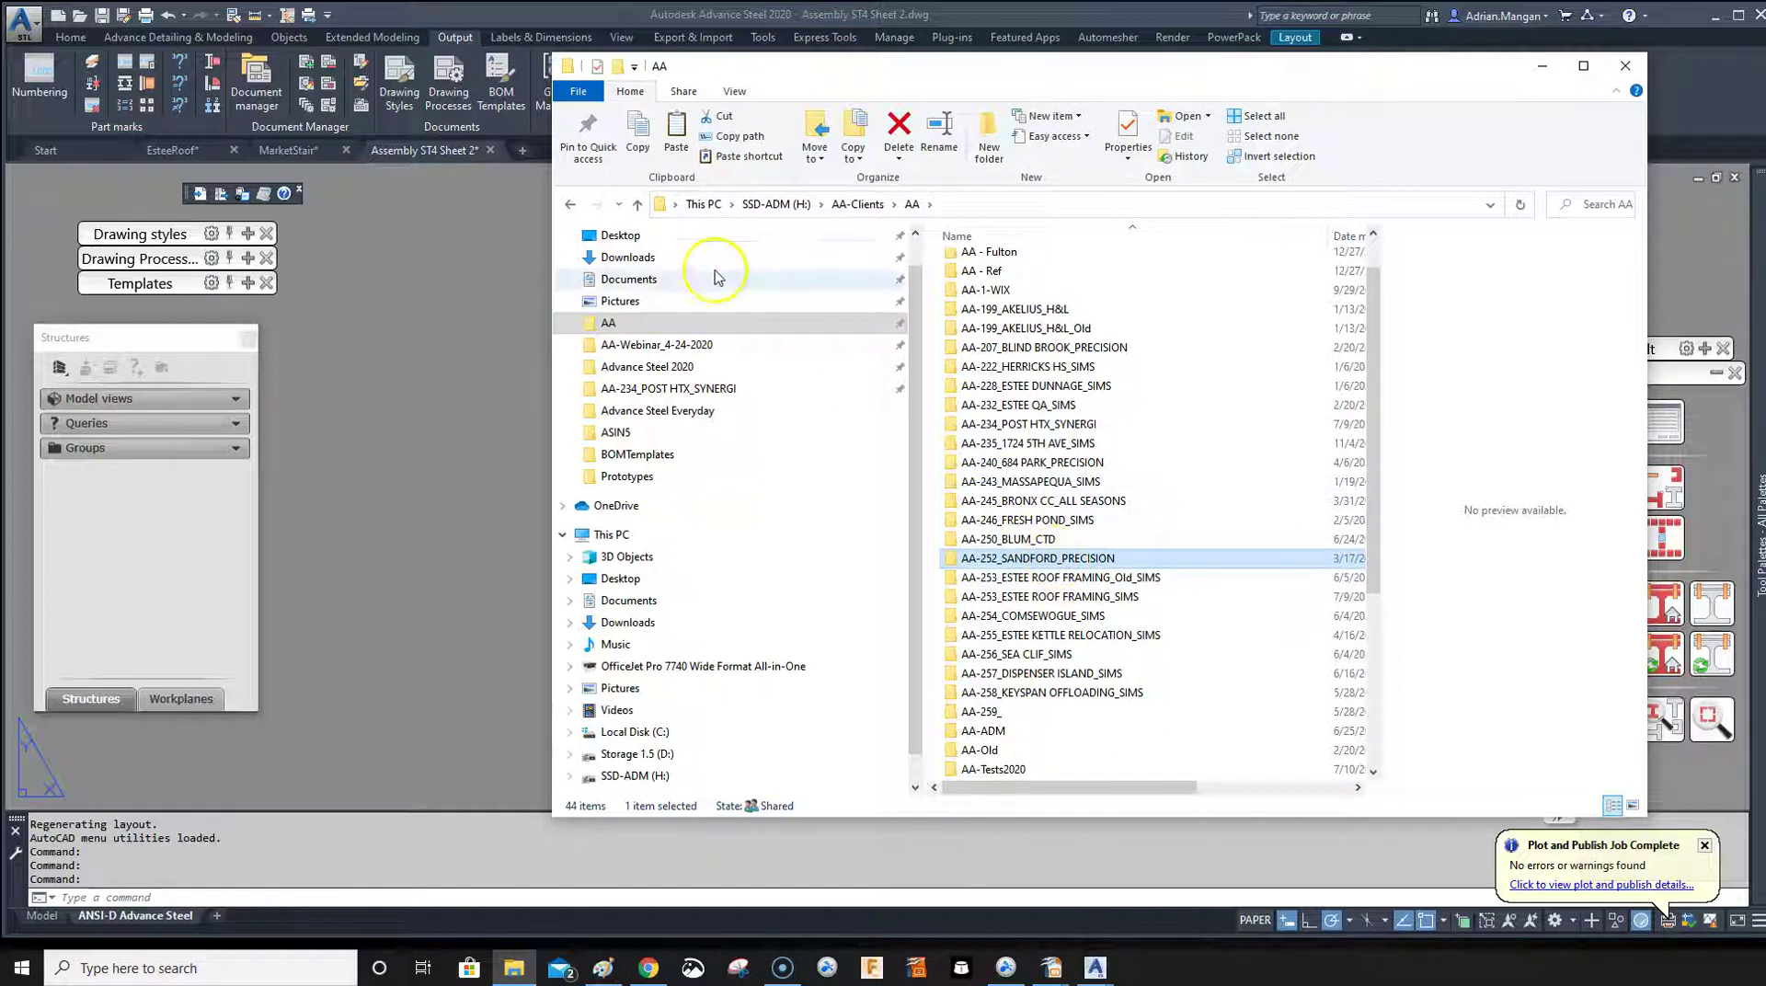
pyautogui.click(571, 204)
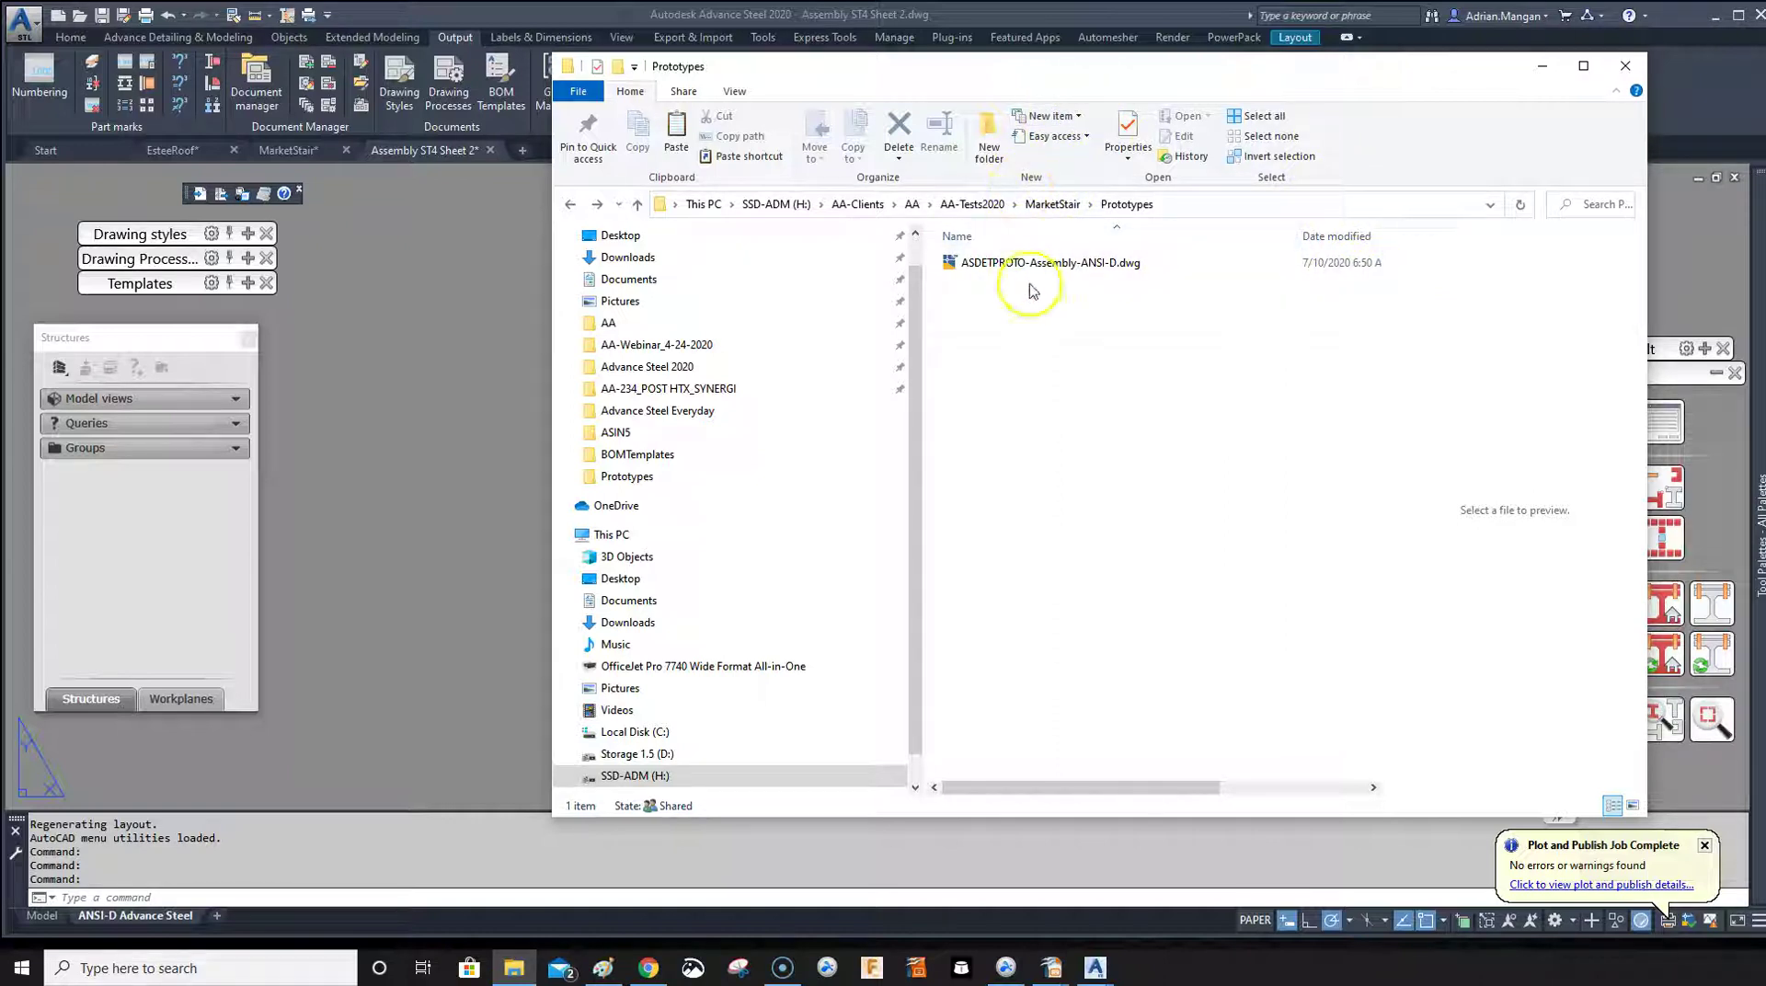
# - Close the Explorer window and bring the Assembly ST4 Sheet 2 title block into view
pyautogui.click(1624, 65)
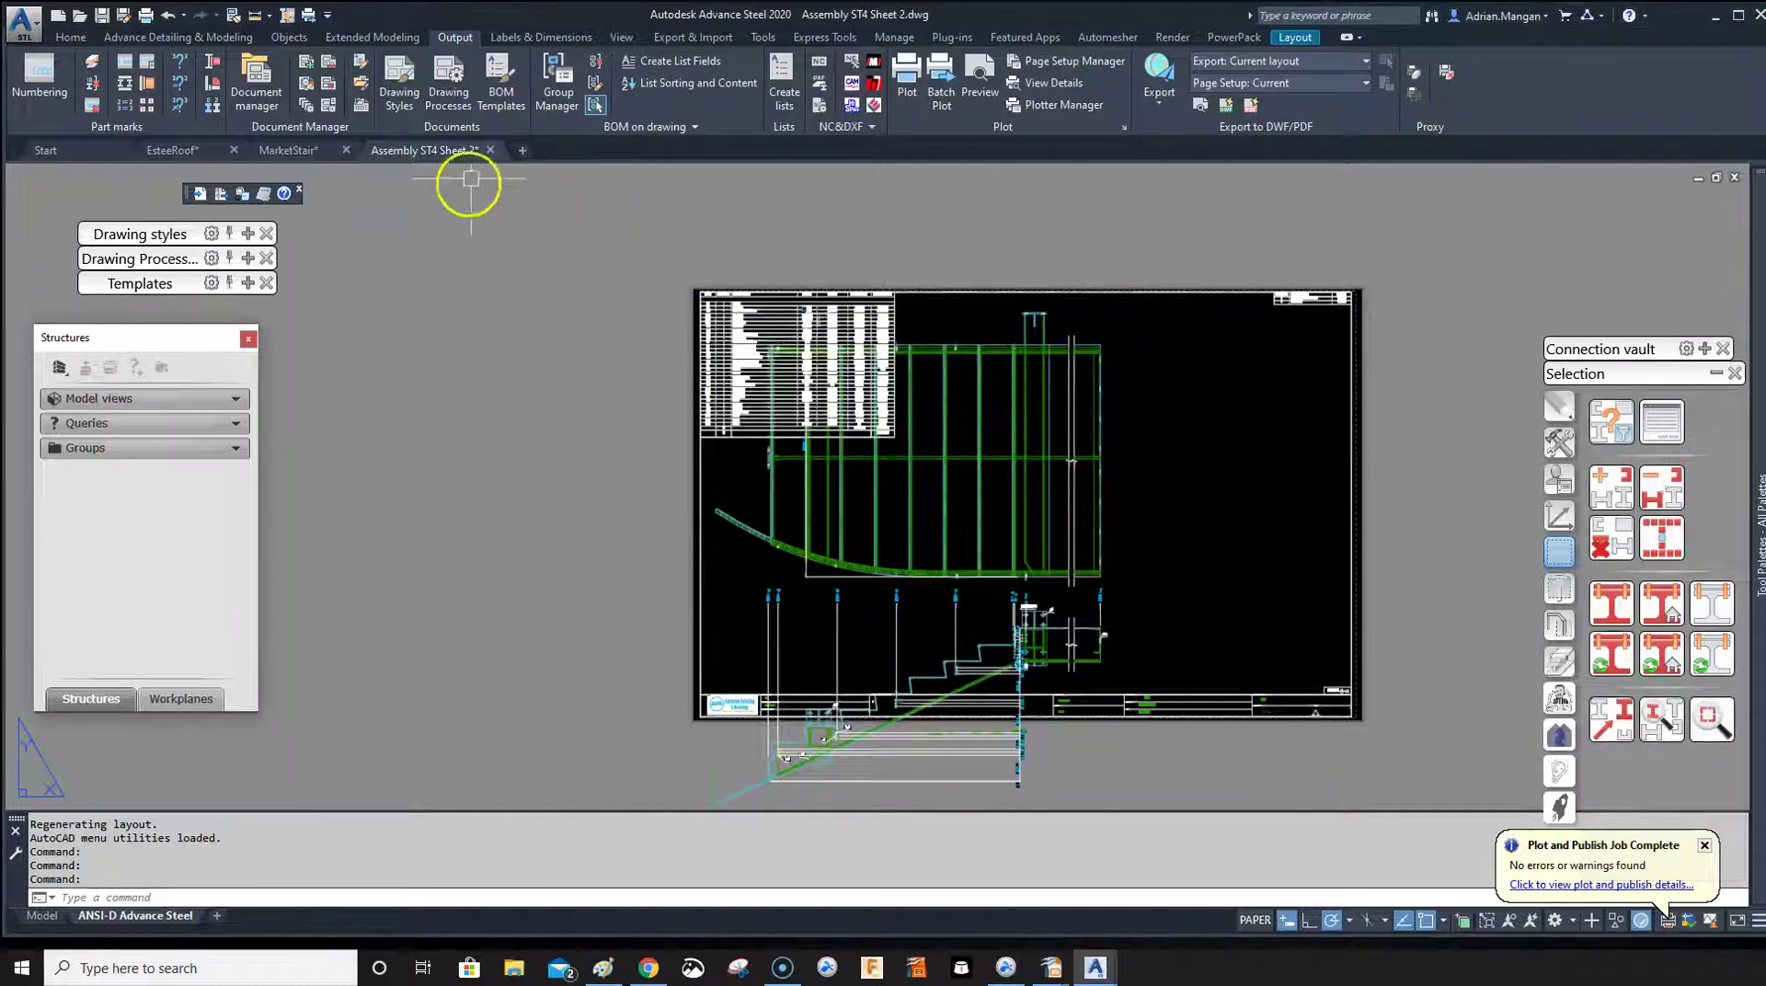
pyautogui.moveTo(555, 352); pyautogui.dragTo(538, 296, button='middle')
pyautogui.scroll(3, 1008, 620)
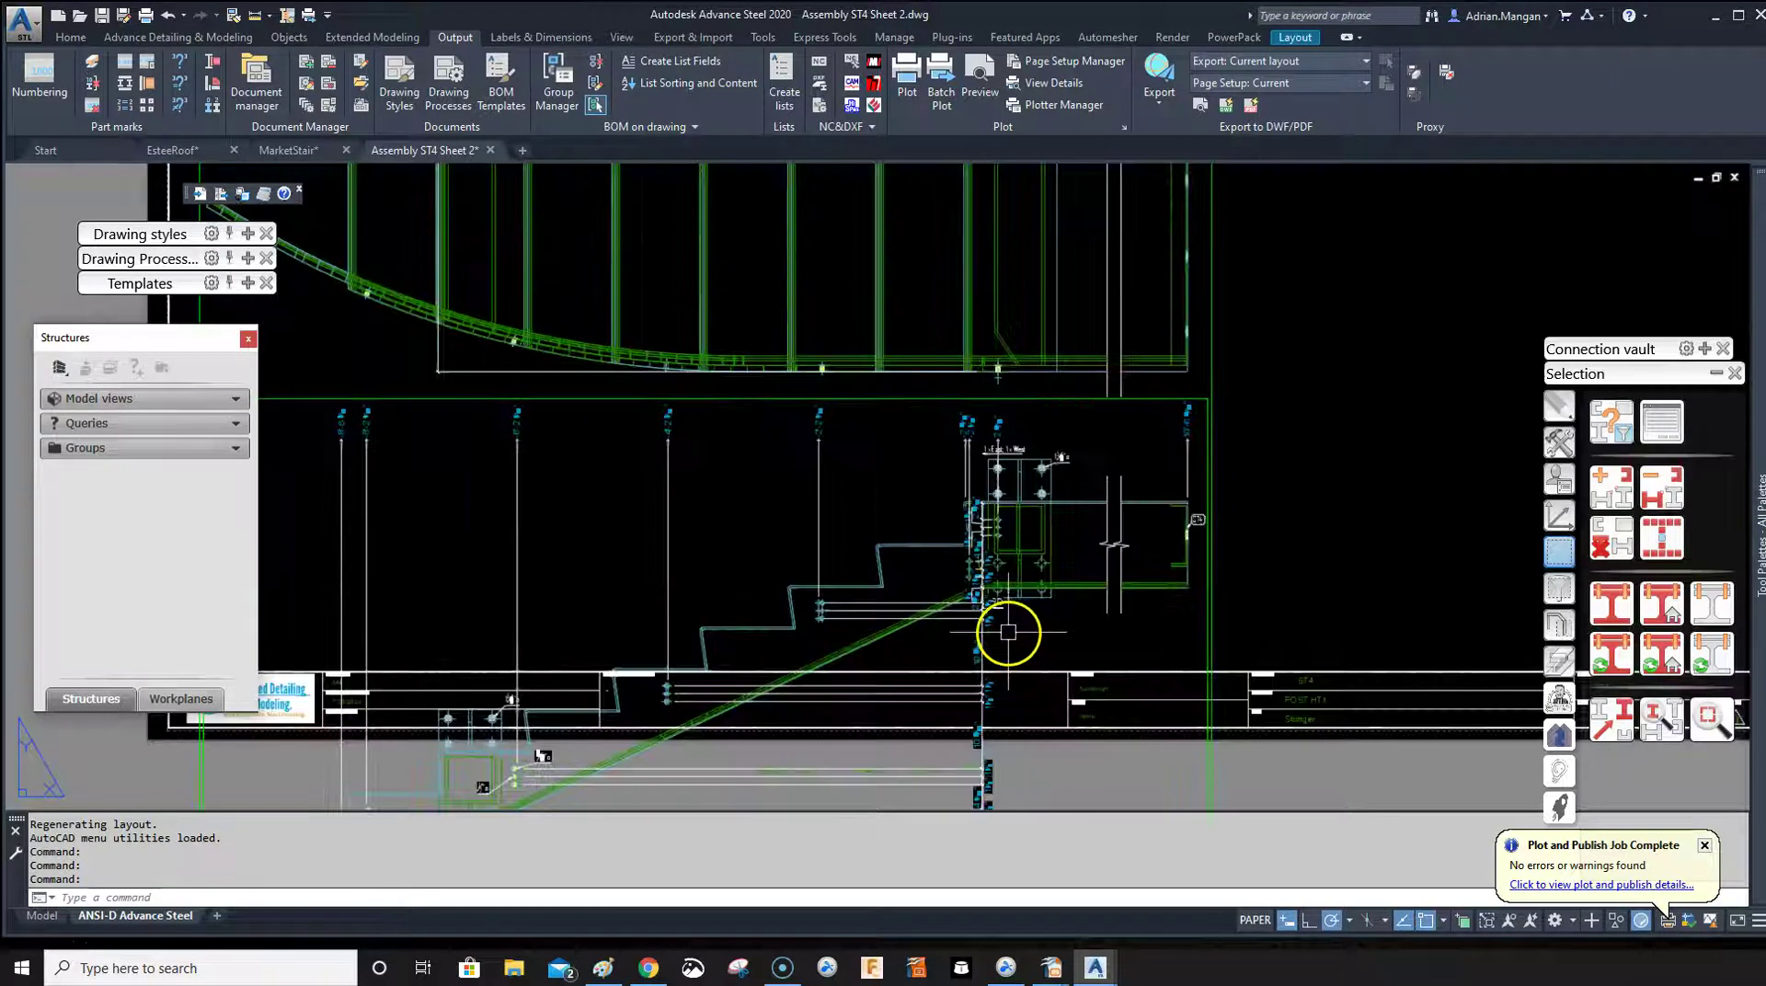
pyautogui.scroll(-1, 1008, 628)
pyautogui.moveTo(1005, 631); pyautogui.dragTo(1005, 501, button='middle')
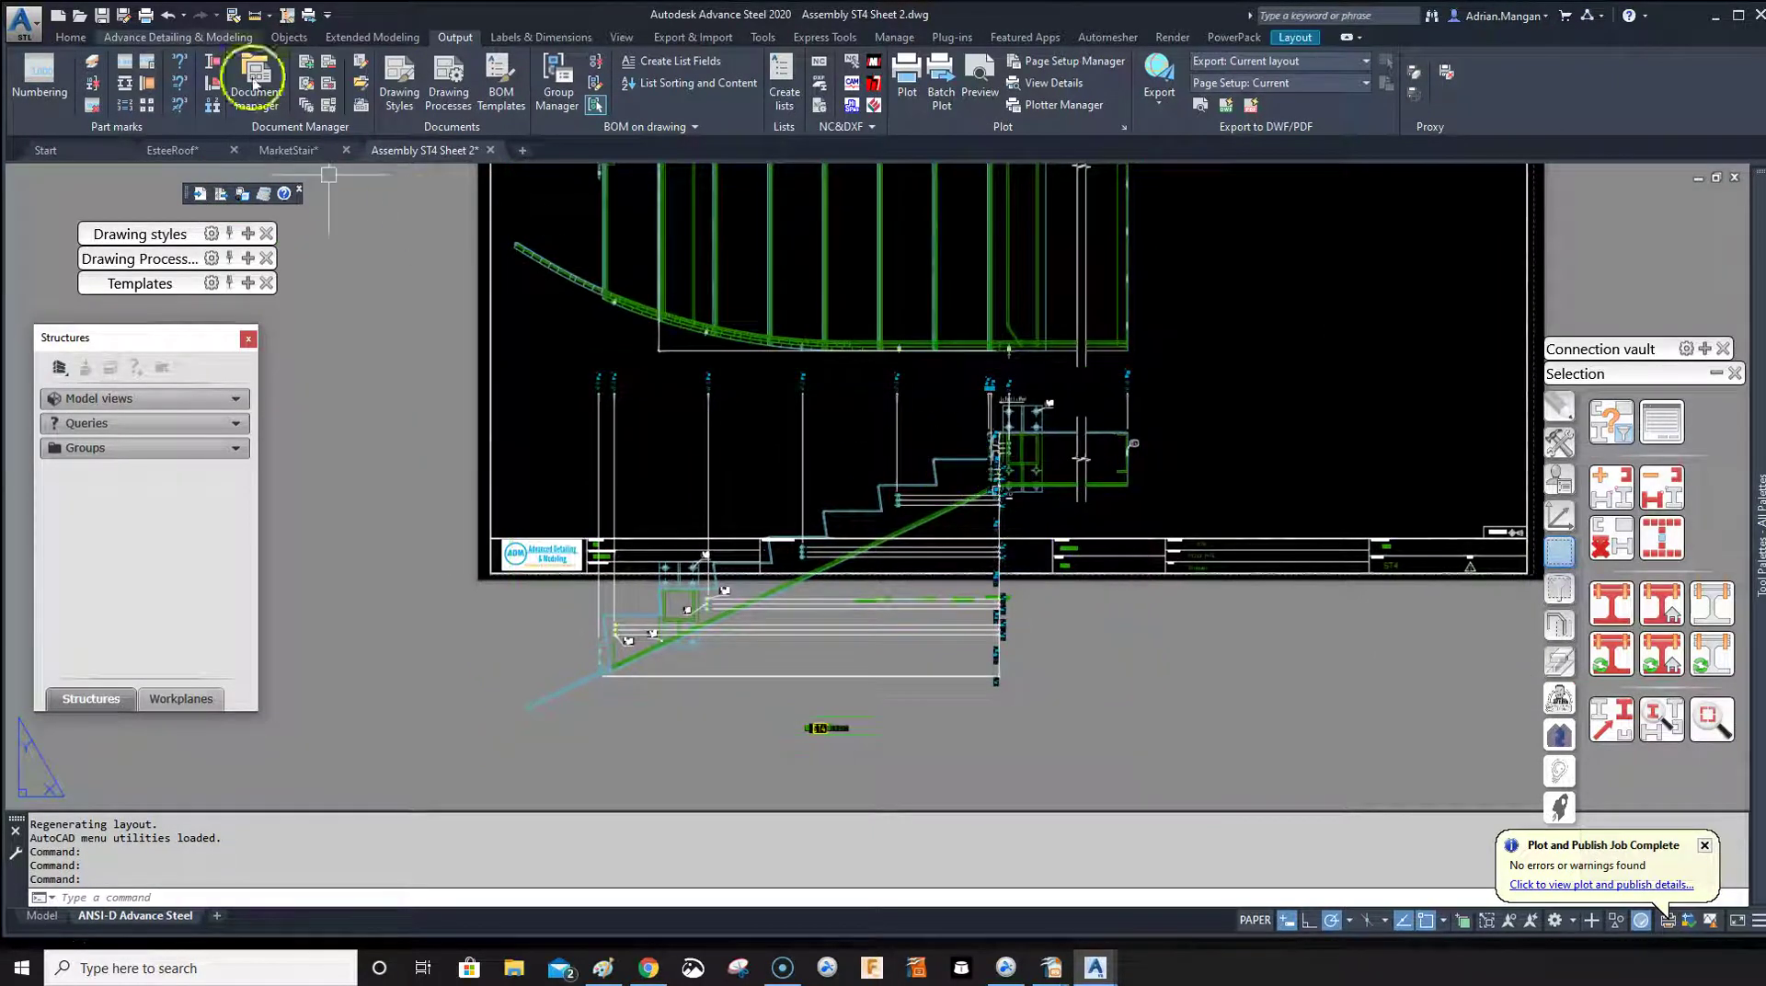